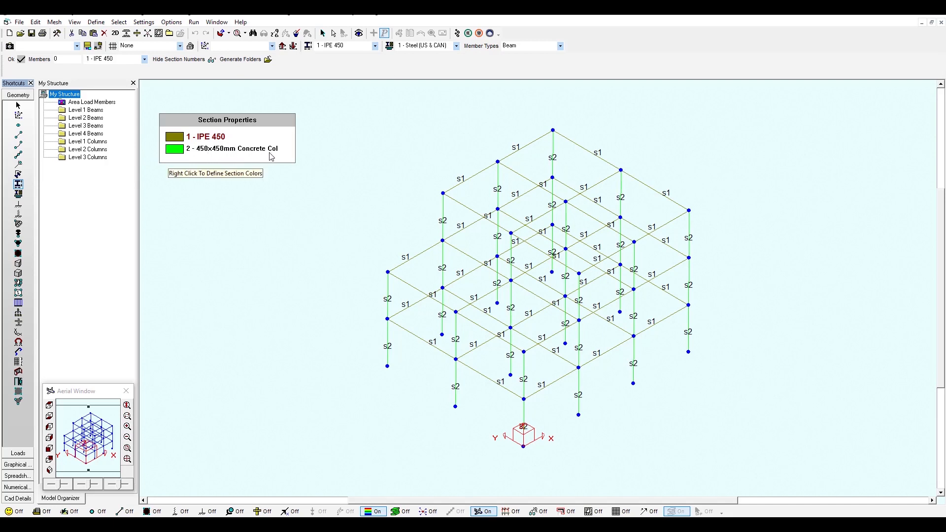
Render the members in 3D and inspect the section properties of IPE 450 and 450x450mm Concrete Col.
click(407, 512)
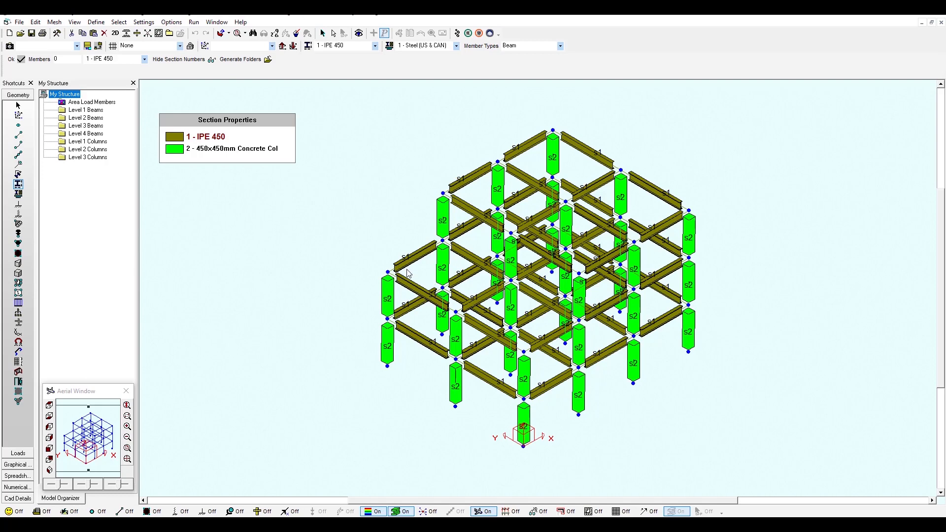
click(19, 184)
click(314, 222)
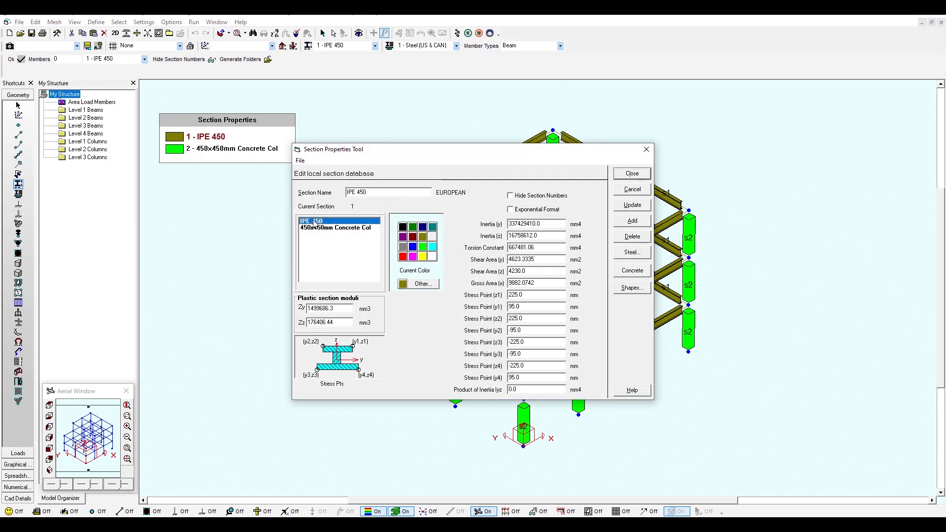
click(341, 229)
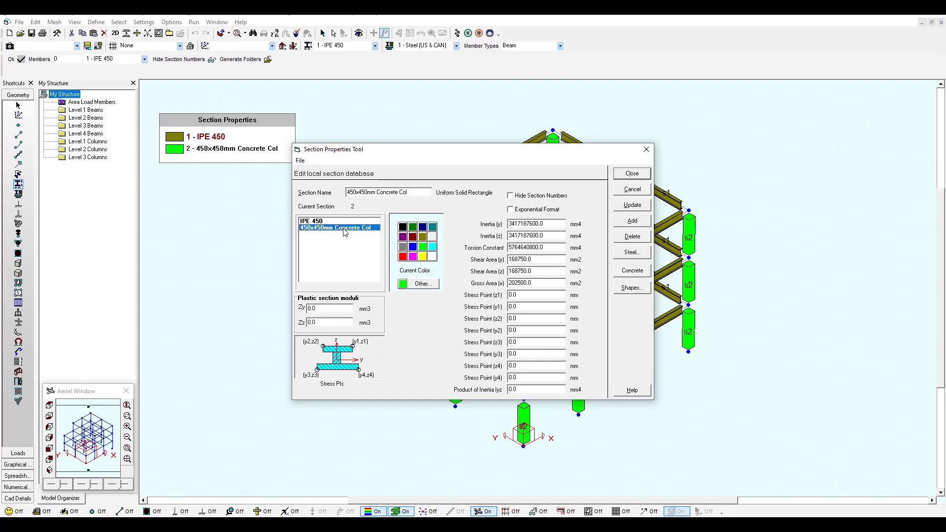
click(632, 173)
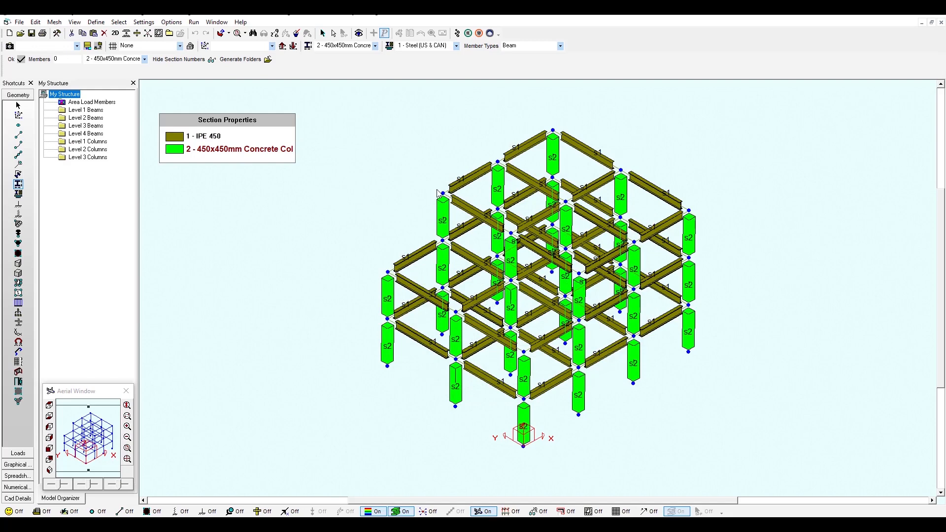
Inspect the member material assignments and the Steel (BS5950) properties, and display the joint supports.
click(18, 194)
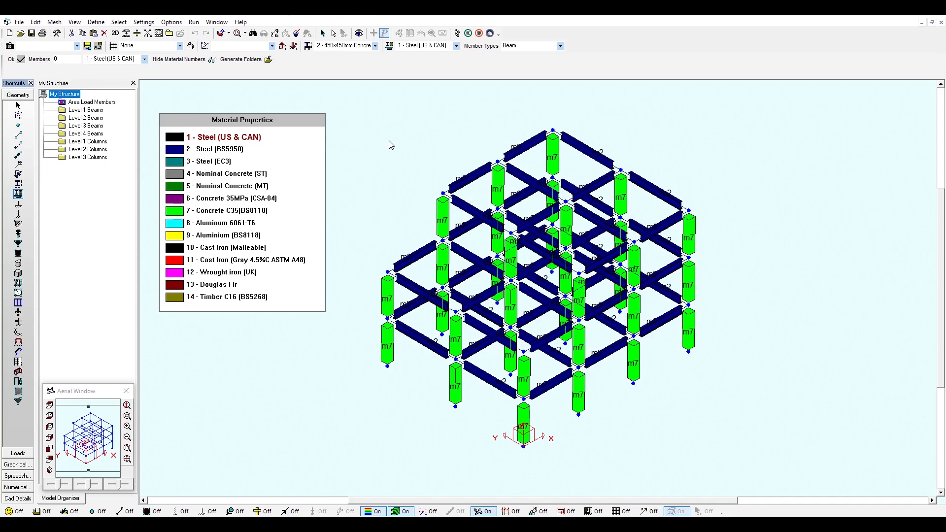
click(18, 194)
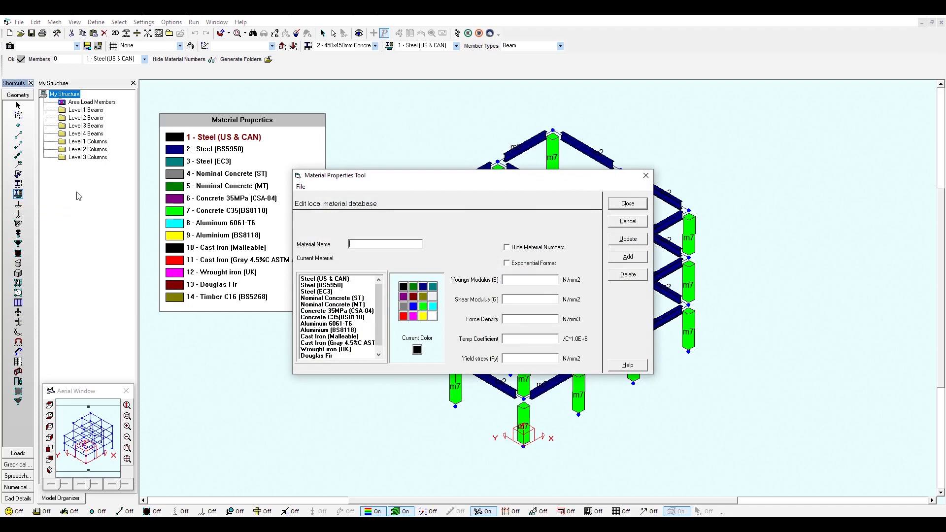
click(321, 285)
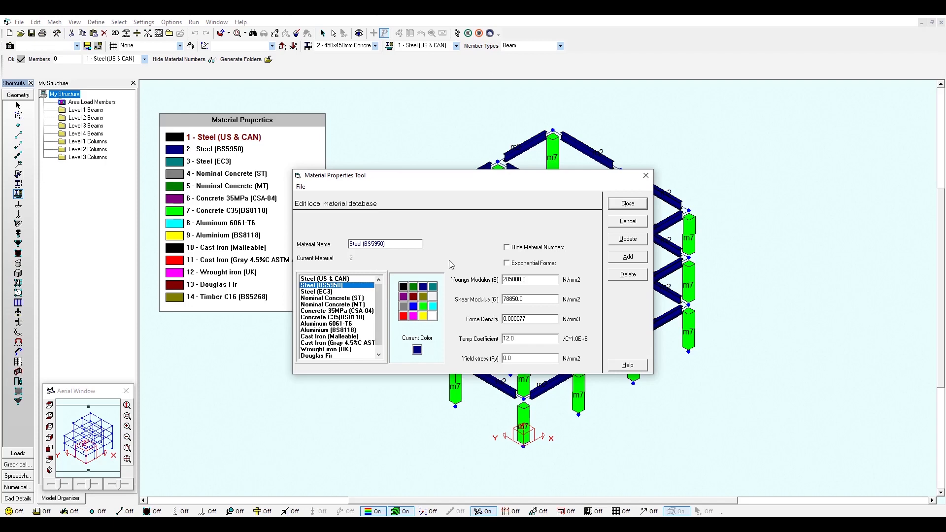
click(627, 204)
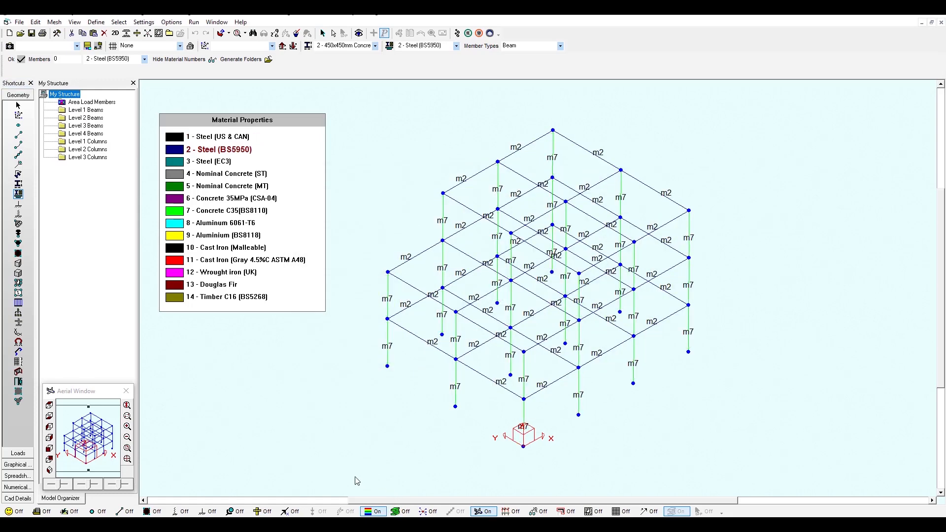
click(18, 204)
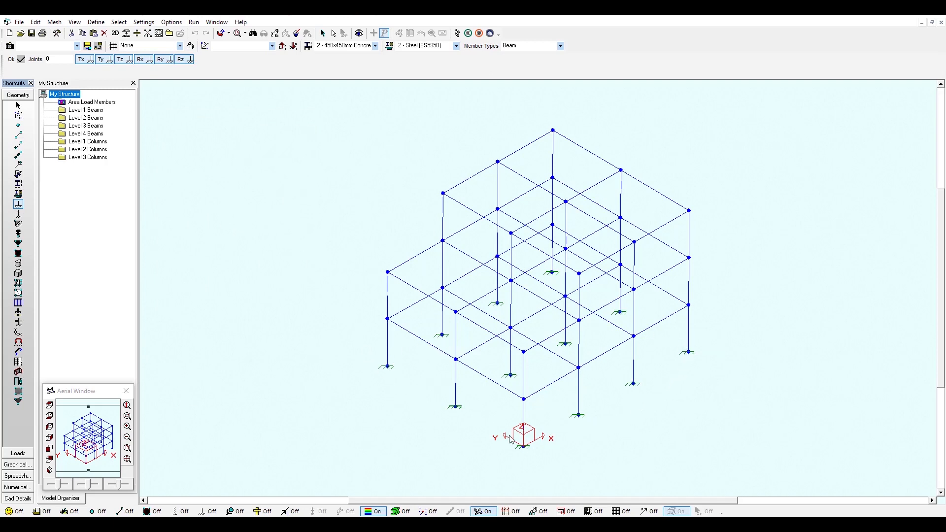
Show the joint and member loads and review the Self-Weight, Dead Load and Live Load cases, hiding the loads when done.
click(18, 453)
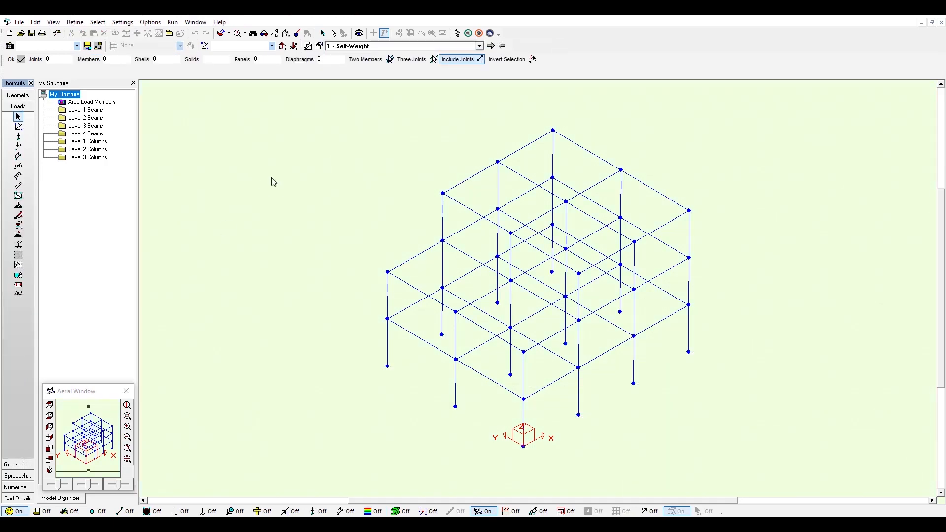
click(478, 46)
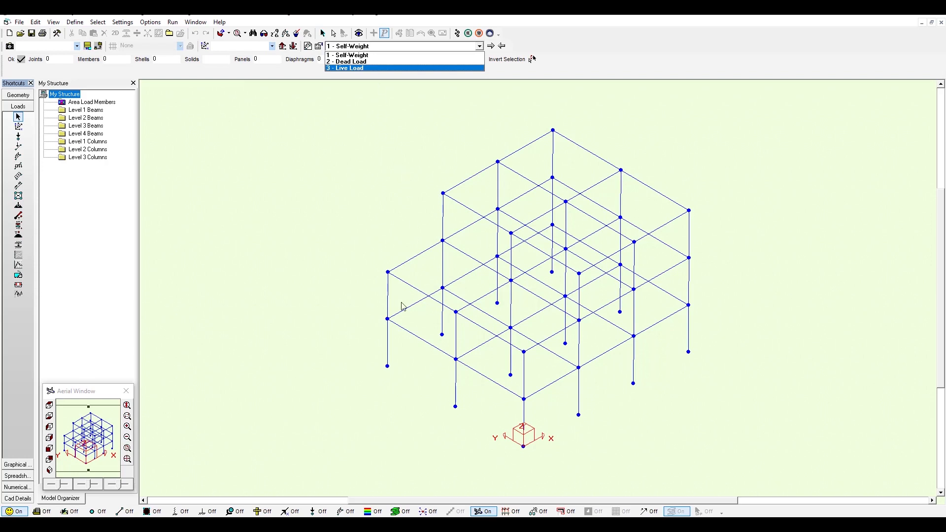
click(350, 512)
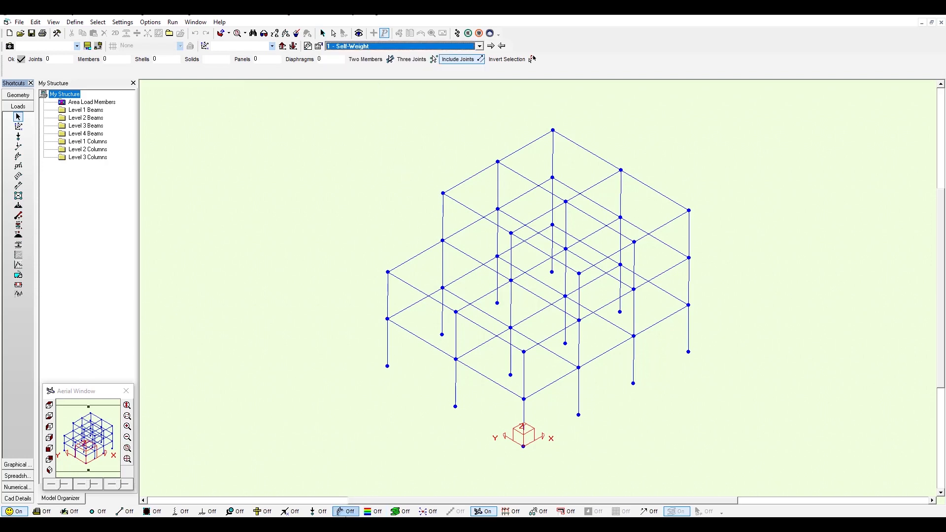
click(346, 512)
click(319, 512)
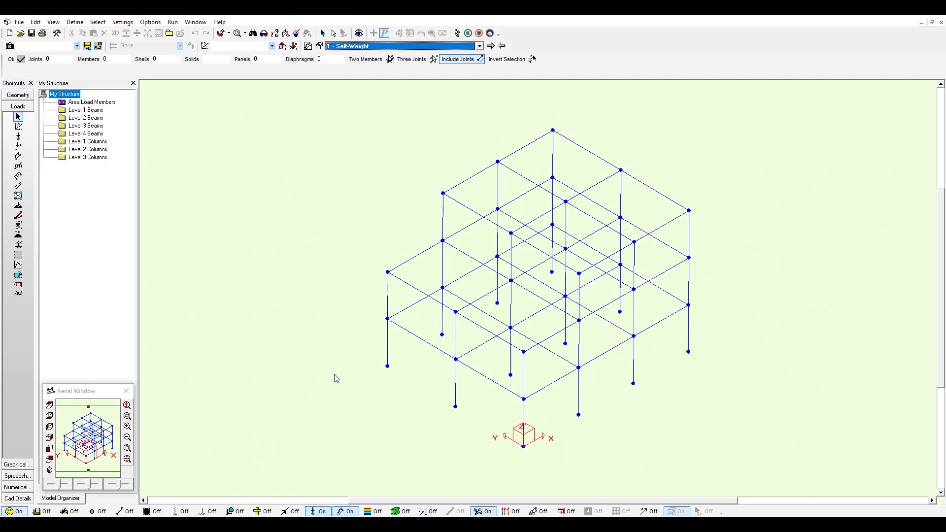
click(491, 46)
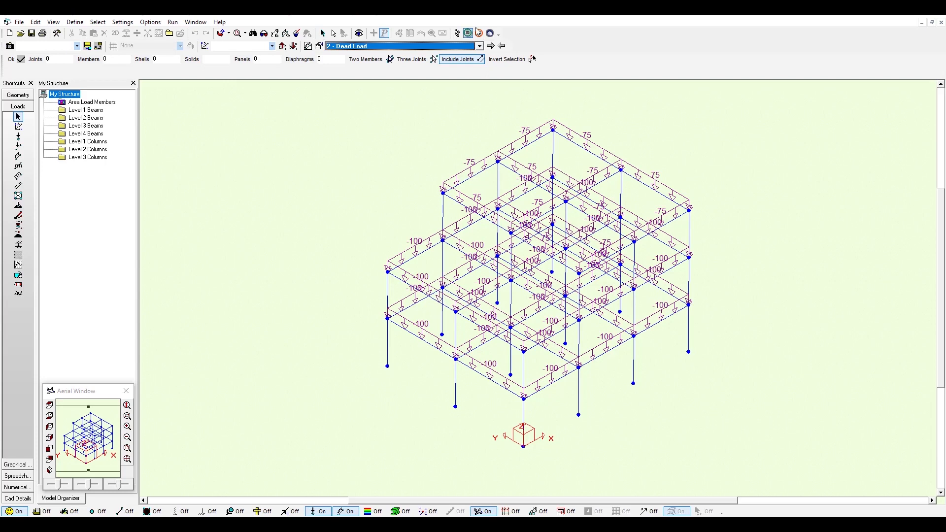
click(491, 46)
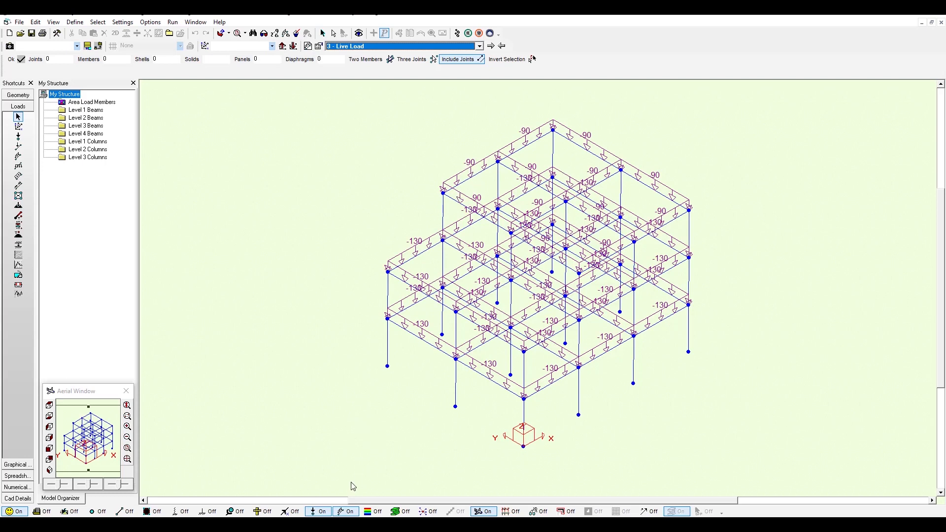
click(352, 514)
click(318, 511)
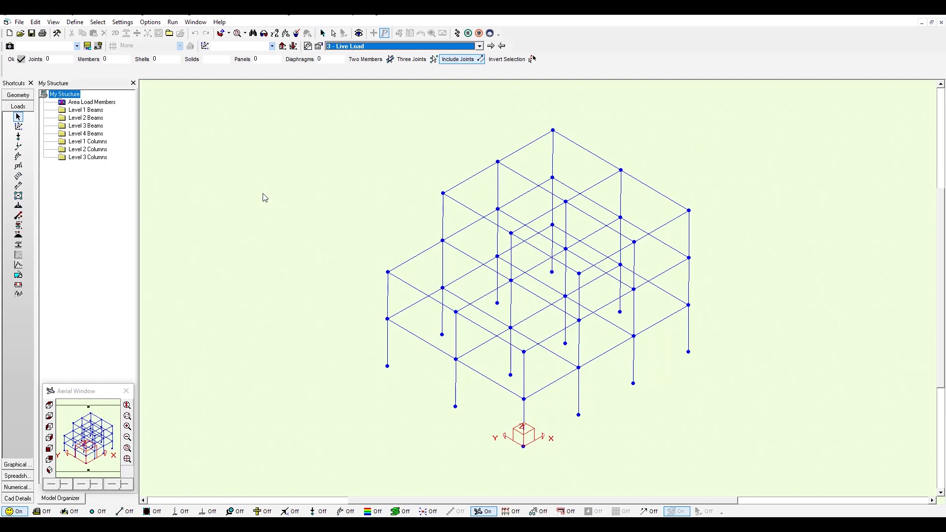
Review the load cases and factors in the 1SW + 1DL + 1LL load combination.
click(36, 21)
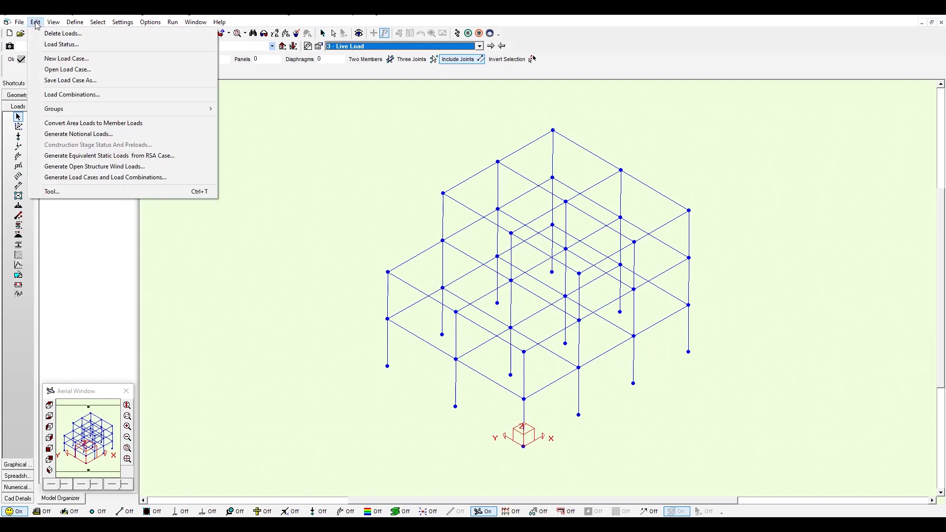
click(108, 99)
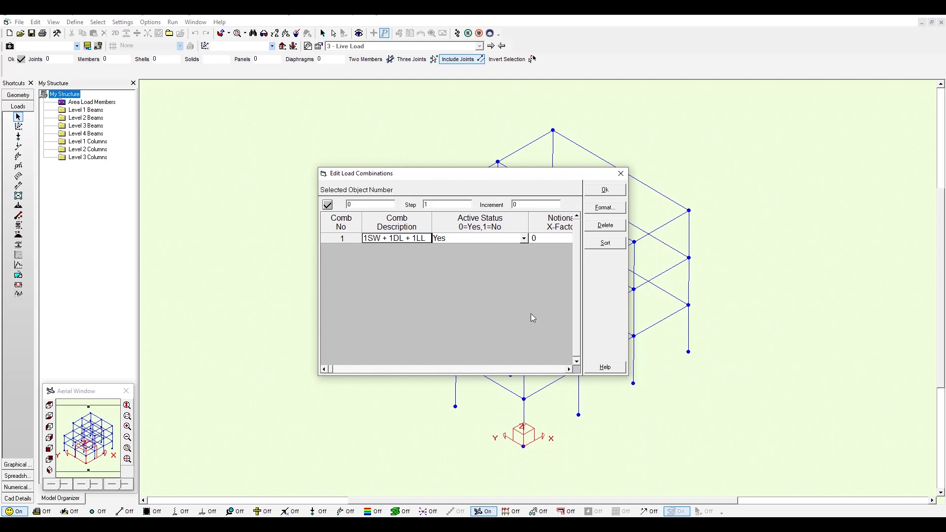
click(570, 368)
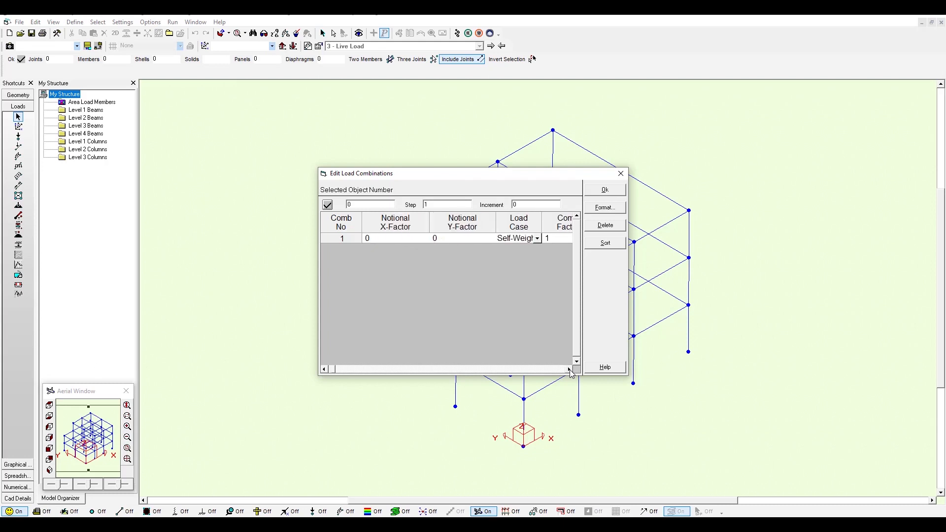
click(570, 369)
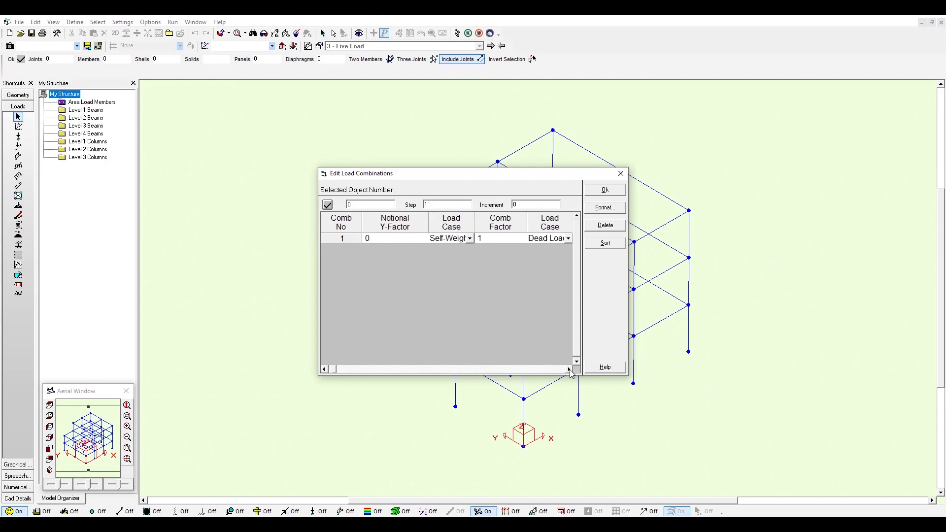
click(570, 369)
click(570, 369)
click(570, 369)
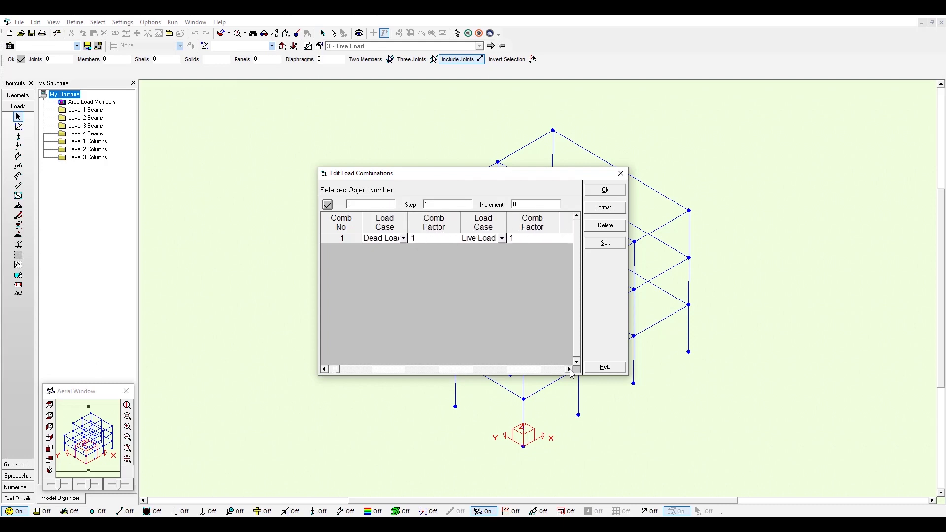
click(606, 191)
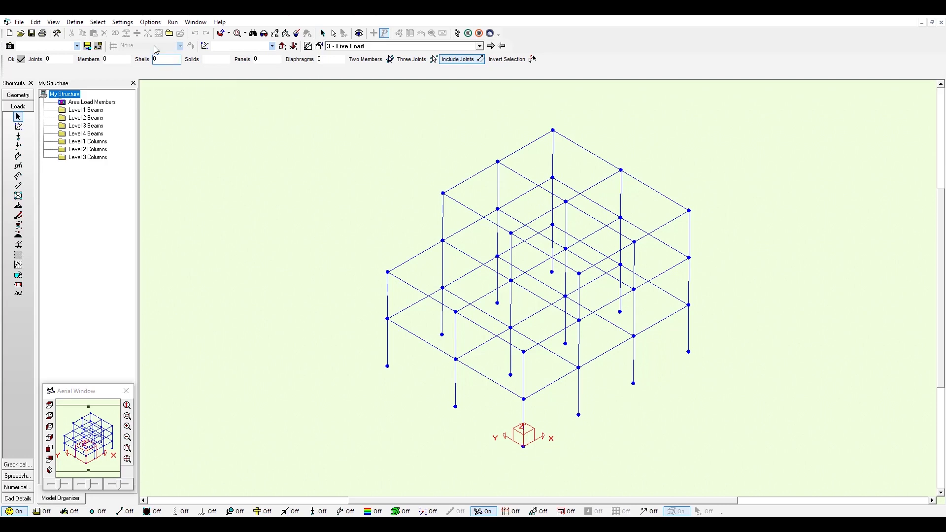
Enable modelling and analysis of the structure with a staged construction sequence in the solver preferences.
click(126, 25)
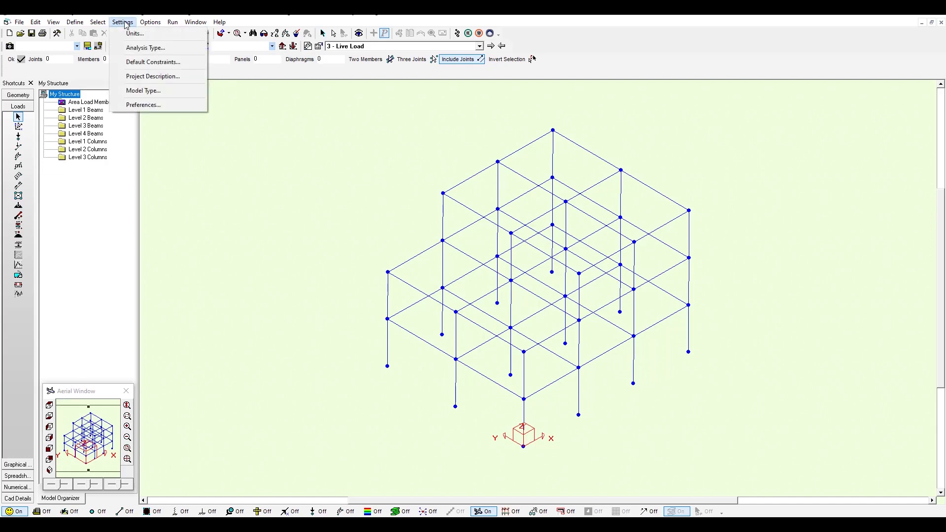
click(166, 105)
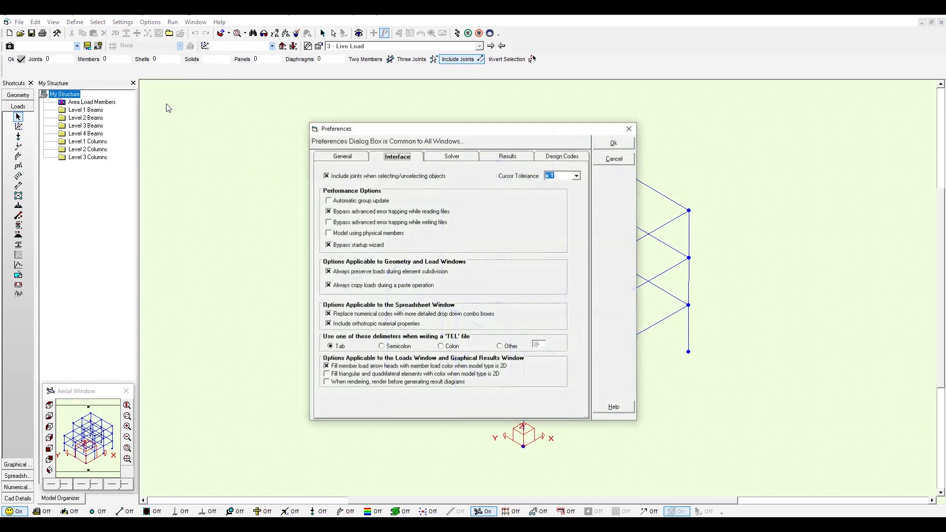
click(462, 156)
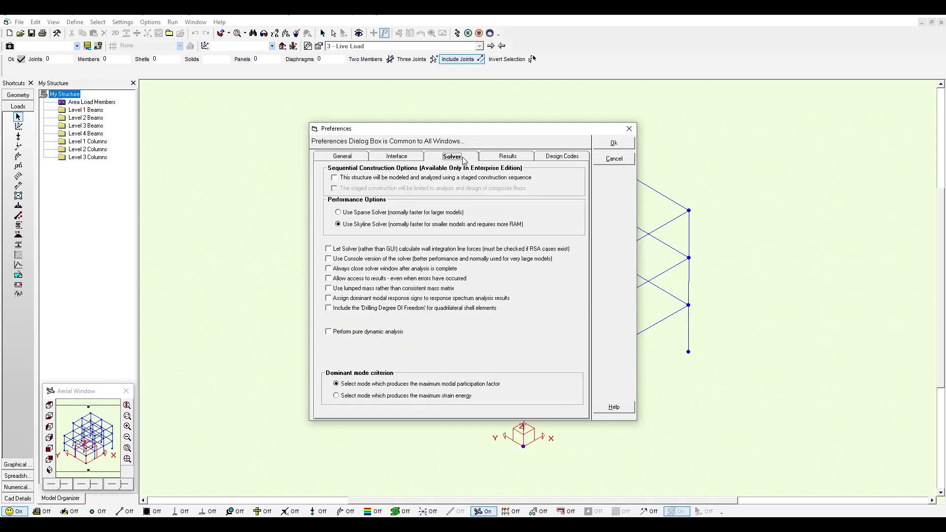
click(335, 178)
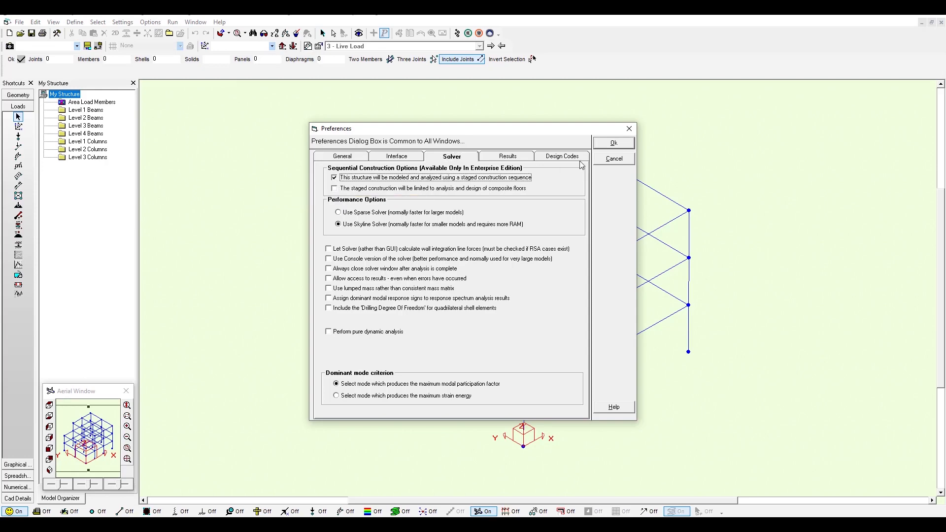
click(613, 143)
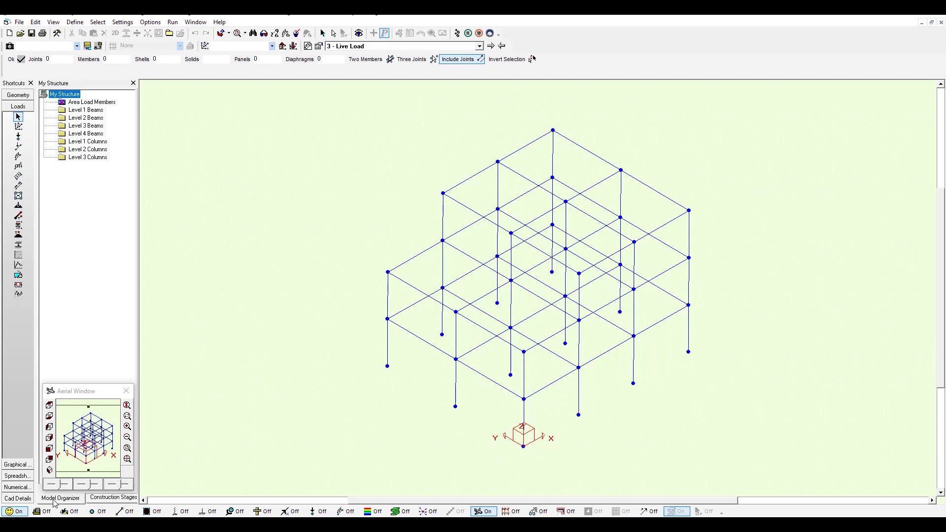
Add three stages to the Construction Sequence, keeping the default names Stage_1, Stage_2 and Stage_3.
click(112, 498)
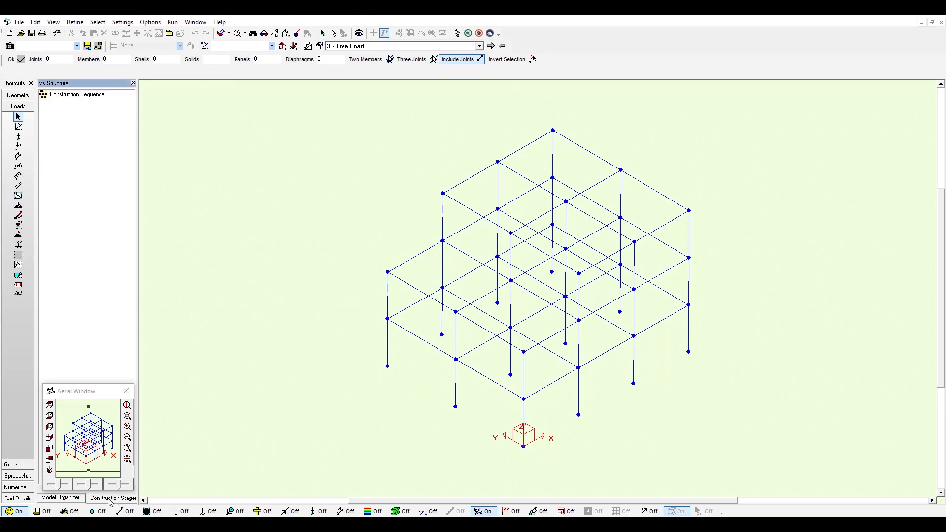
right_click(73, 100)
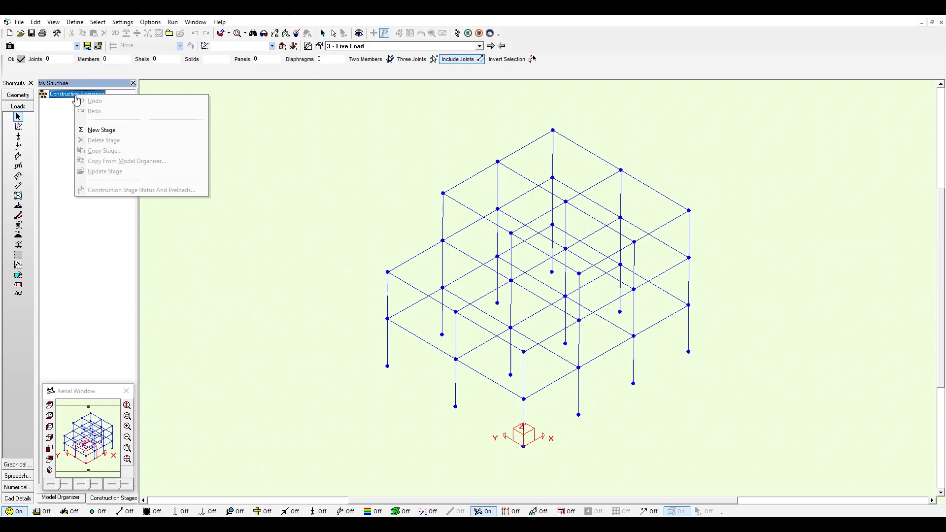
click(109, 130)
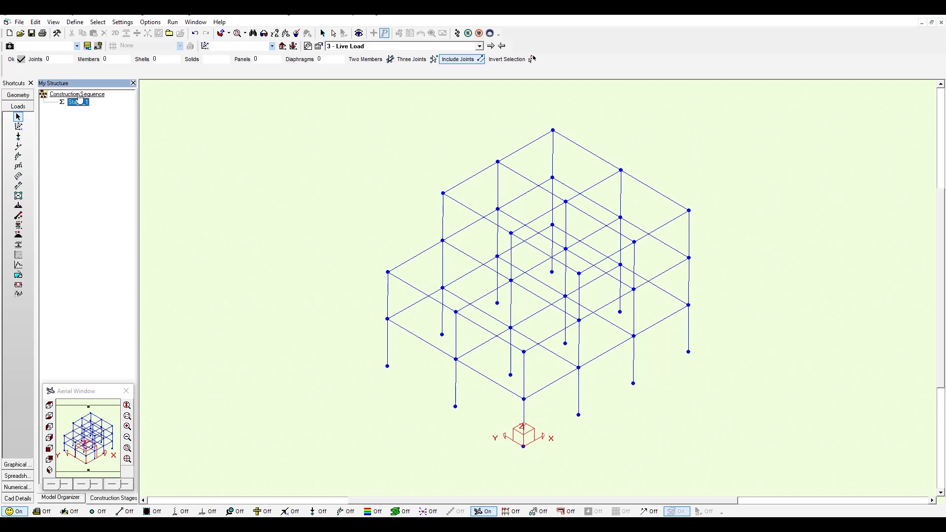
right_click(80, 96)
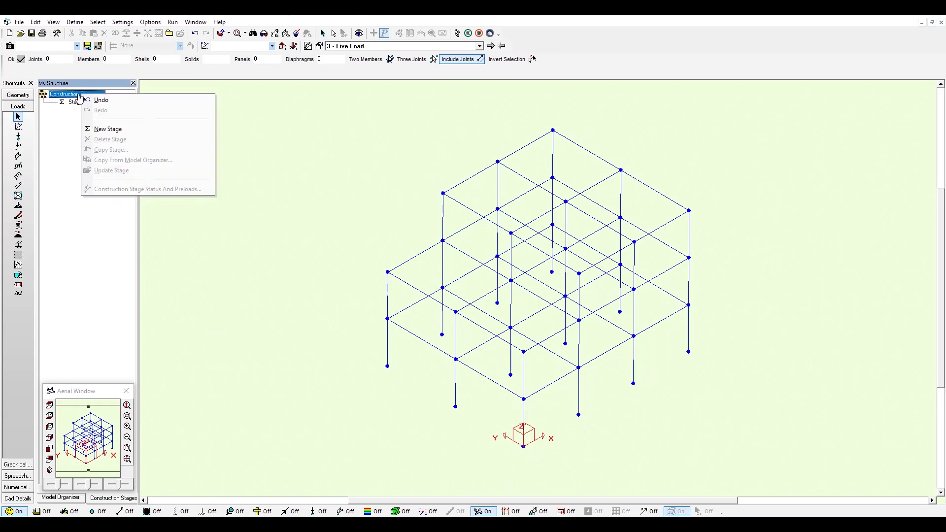
click(120, 131)
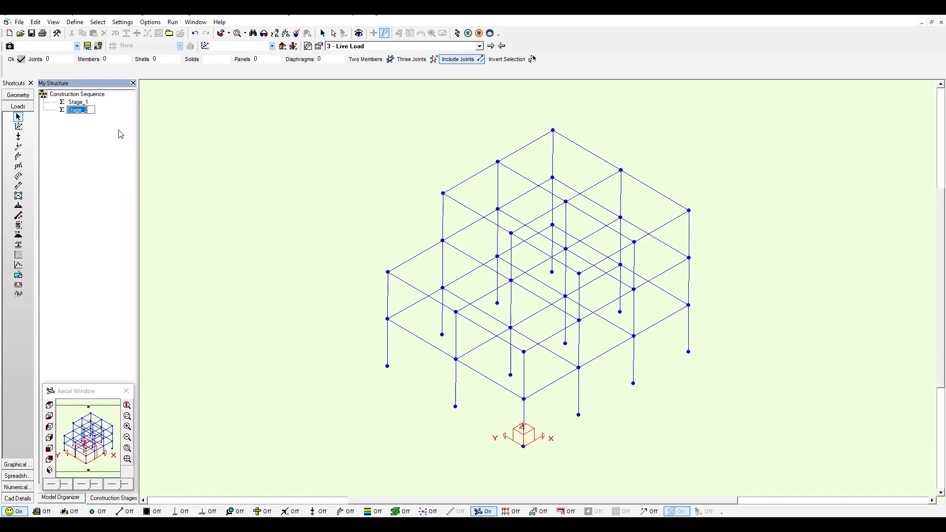
right_click(78, 97)
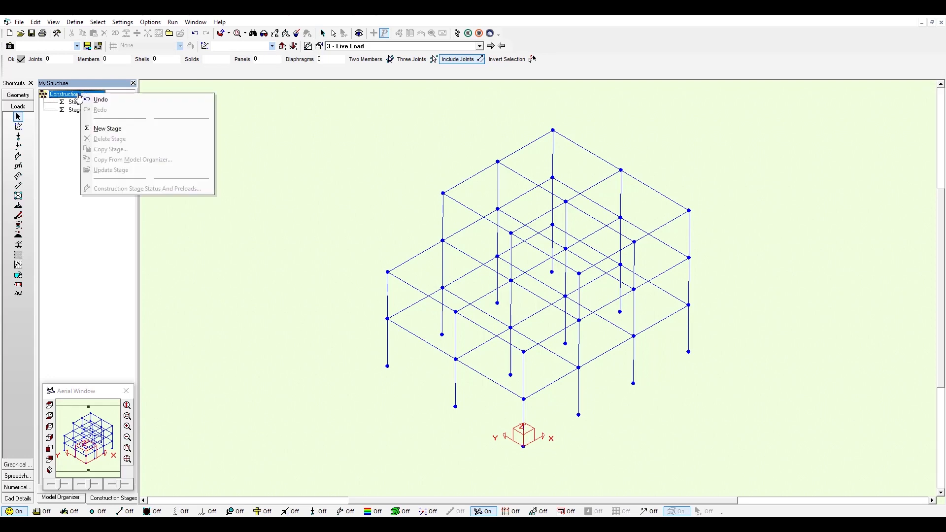
click(125, 128)
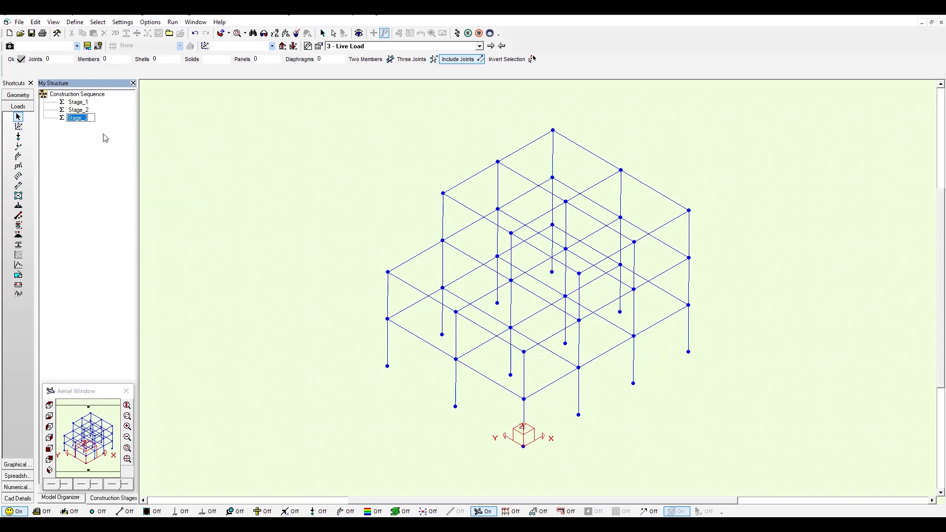
click(111, 212)
Show the whole frame for Stage_1, delete its upper two storeys in the YZ elevation, and update the stage.
click(77, 103)
click(77, 104)
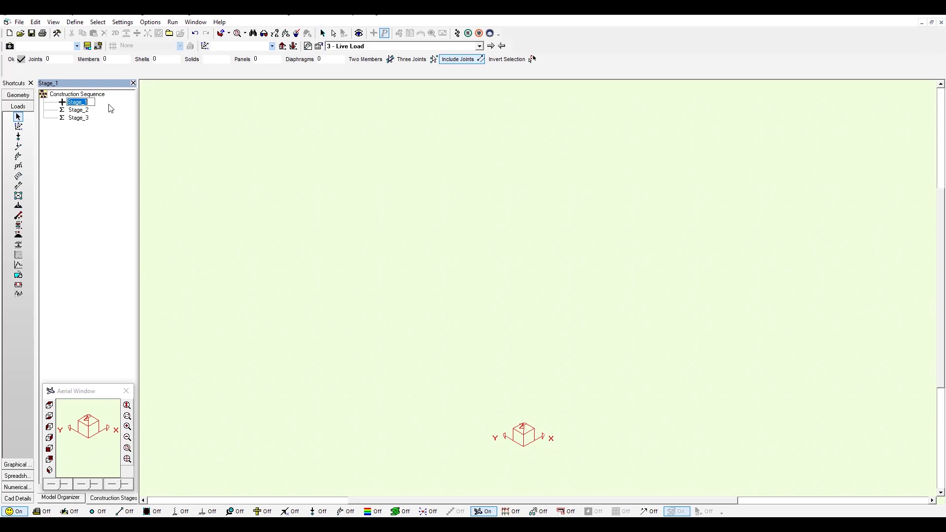
click(321, 35)
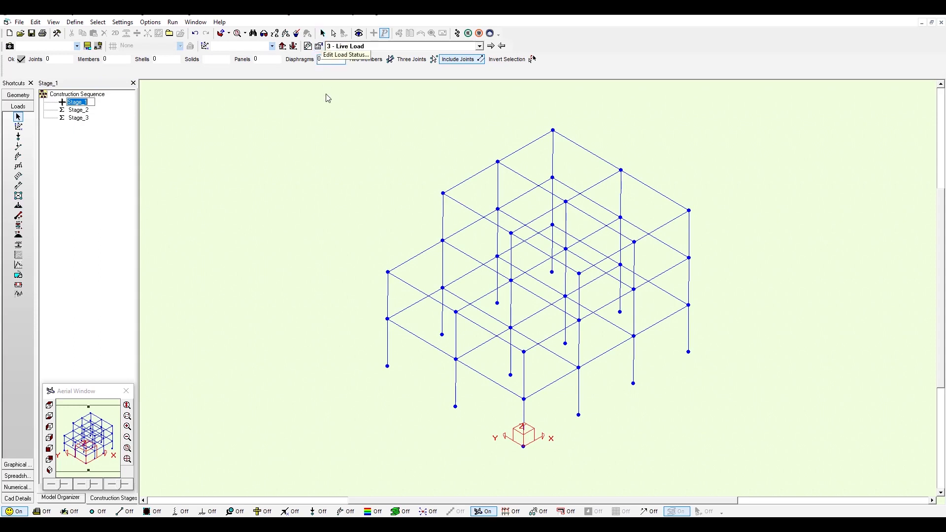
click(49, 439)
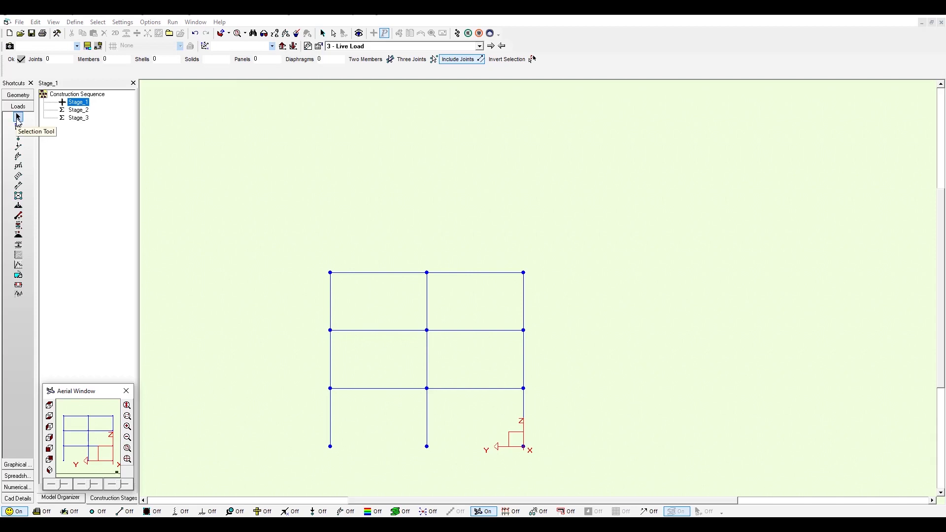
click(586, 245)
drag(587, 246, 299, 353)
key(Delete)
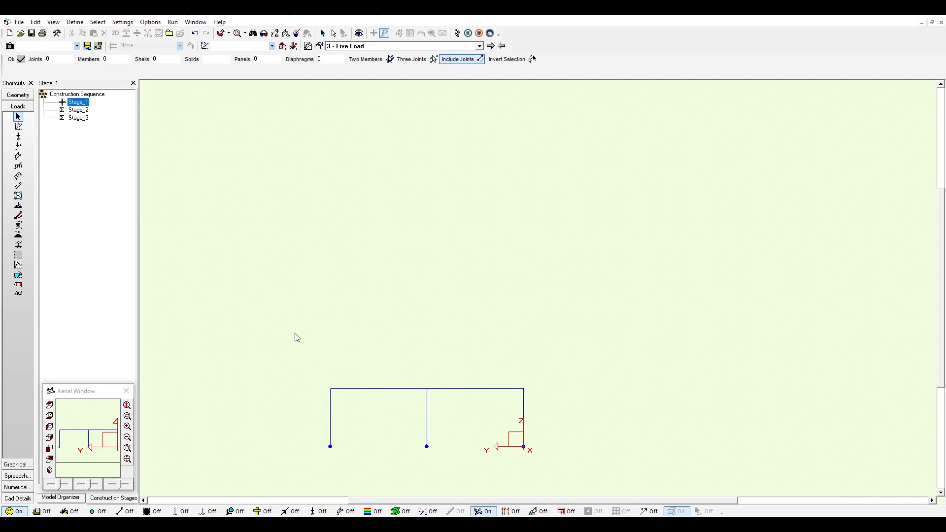
right_click(79, 106)
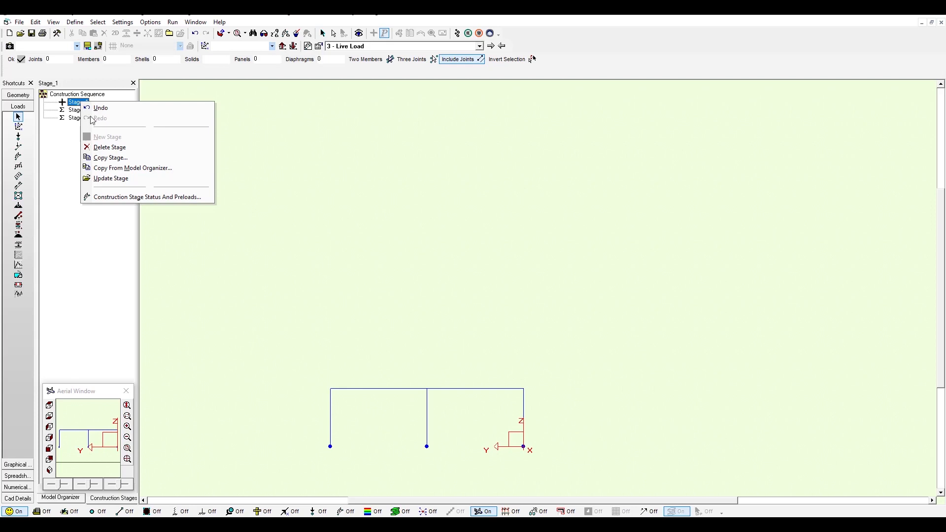
click(120, 179)
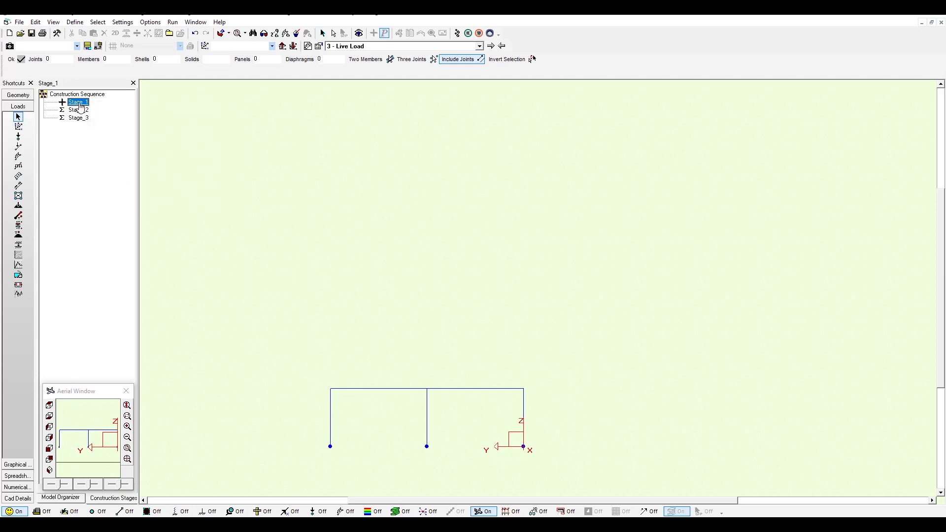
Define Stage_2 as the two lower storeys by removing the top storey from the full frame, and update the stage.
click(79, 104)
key(Return)
click(81, 110)
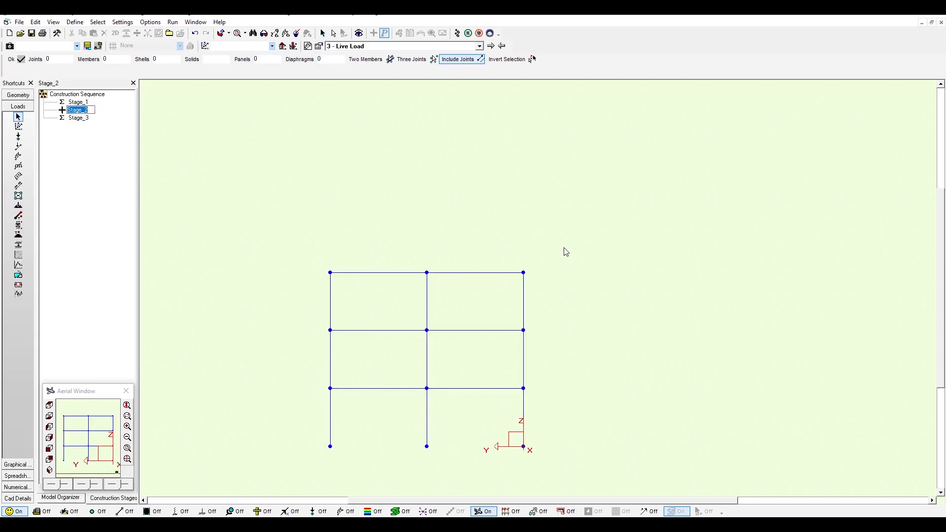
drag(569, 220, 281, 300)
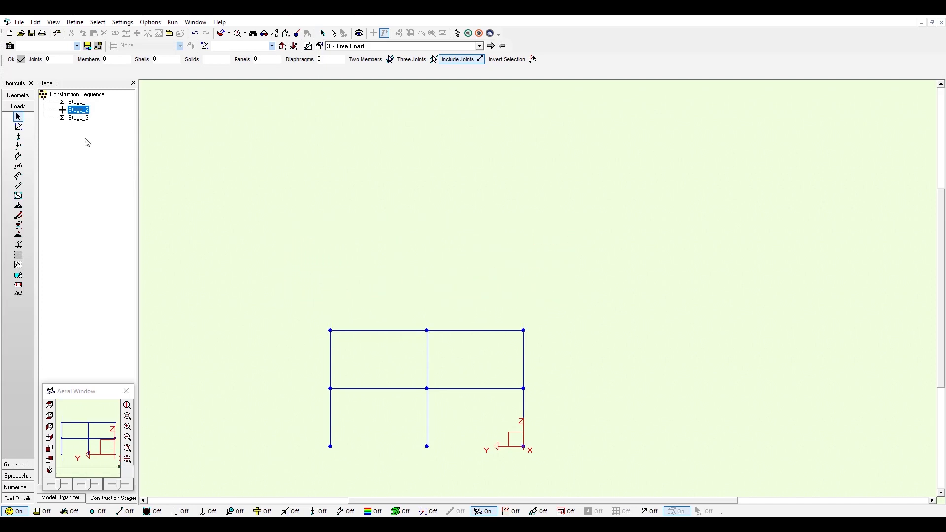
right_click(81, 110)
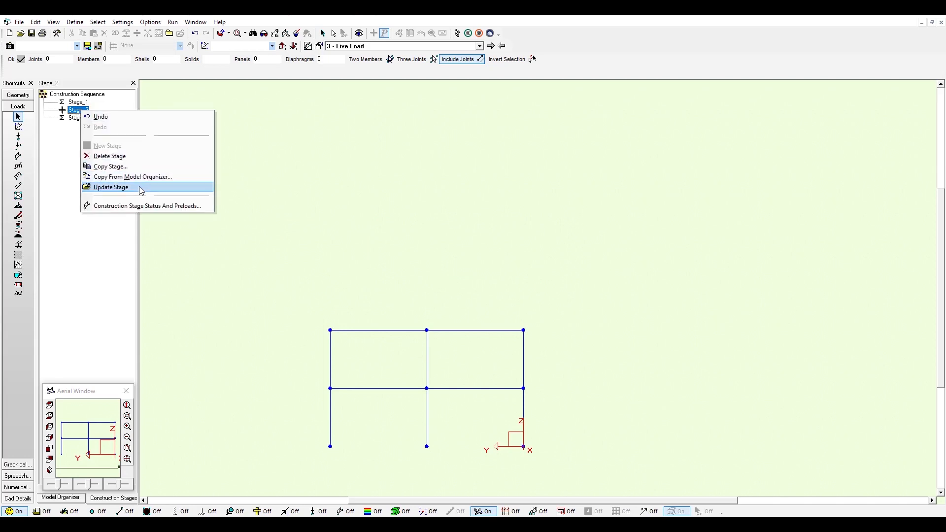
click(141, 191)
Define Stage_3 as the complete three-storey frame and update the stage.
click(81, 119)
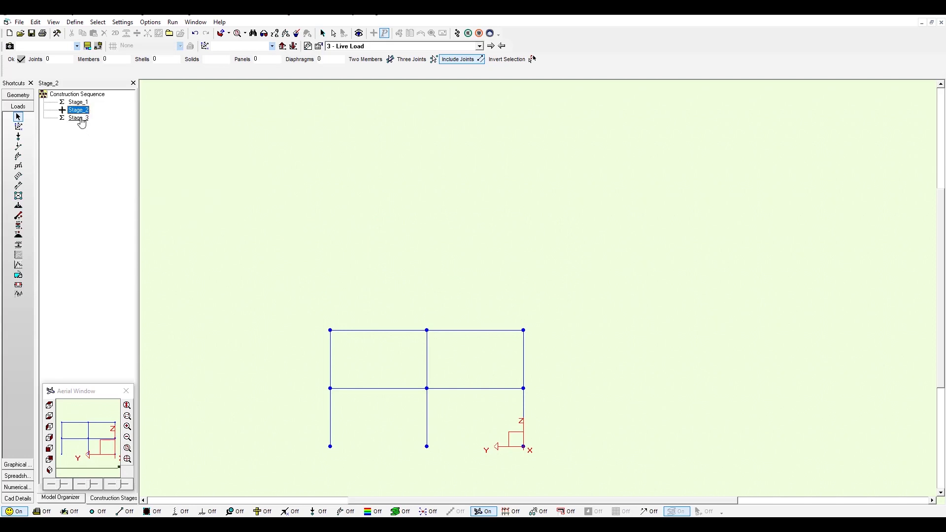
click(81, 118)
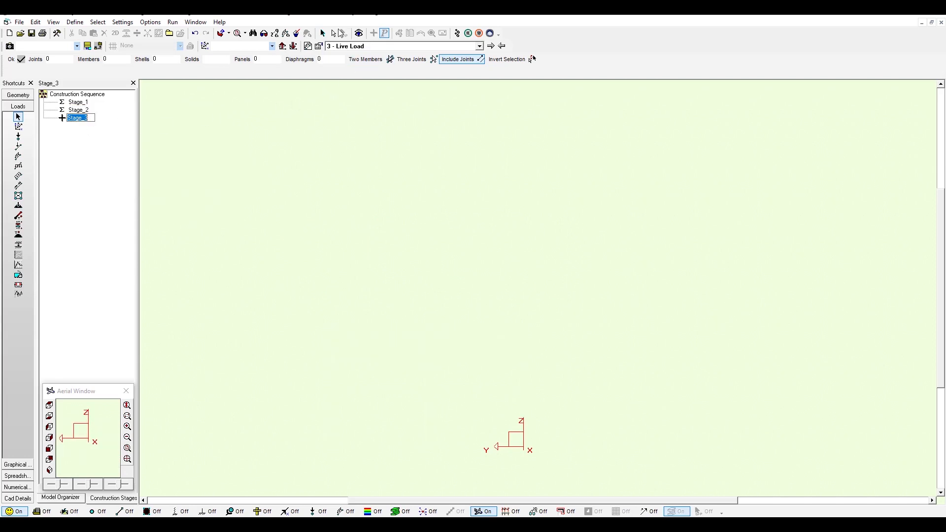
click(323, 34)
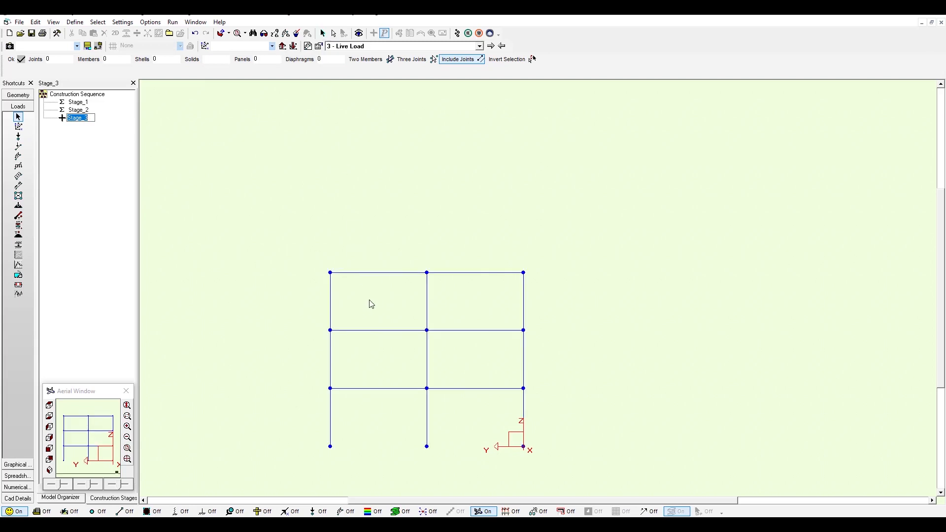
key(Return)
right_click(76, 126)
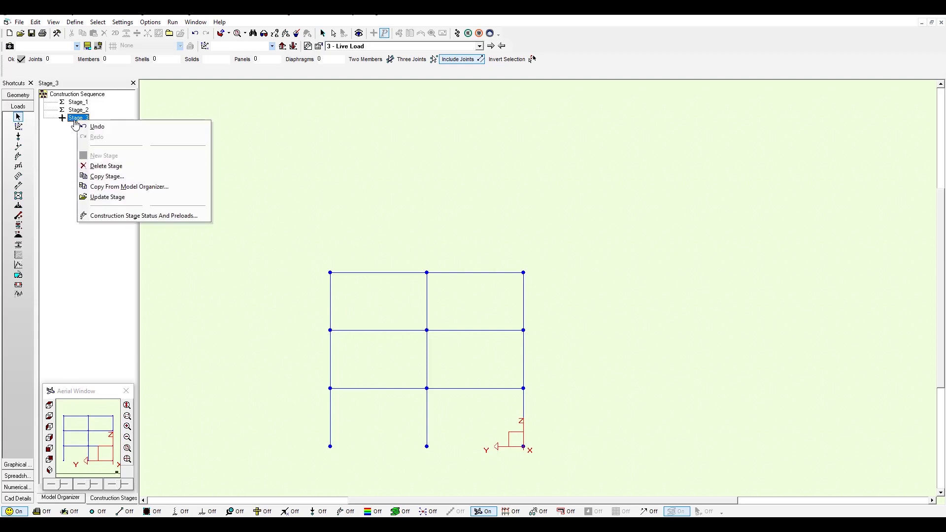
click(127, 198)
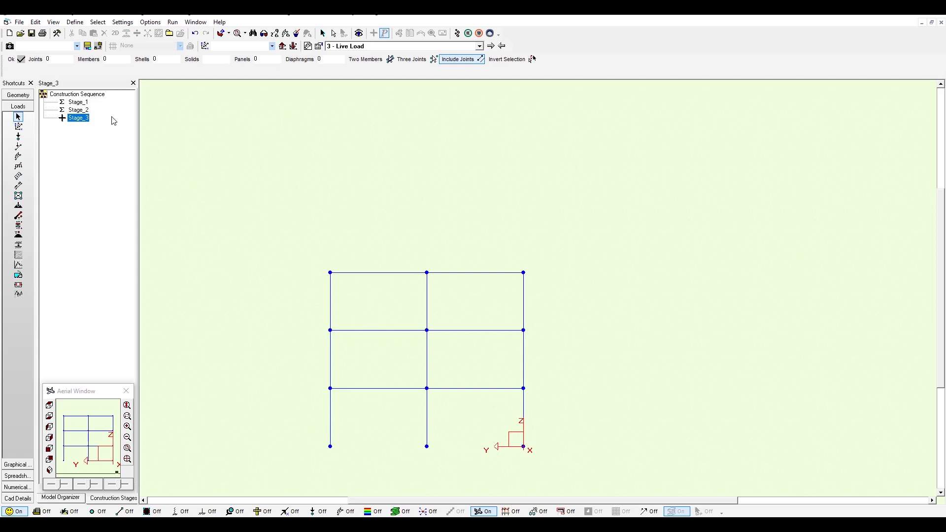
Set Stage_3 in Construction Stage Status And Preloads to analyse Load Cases + Load Combs with Self-Weight as its preload.
right_click(81, 104)
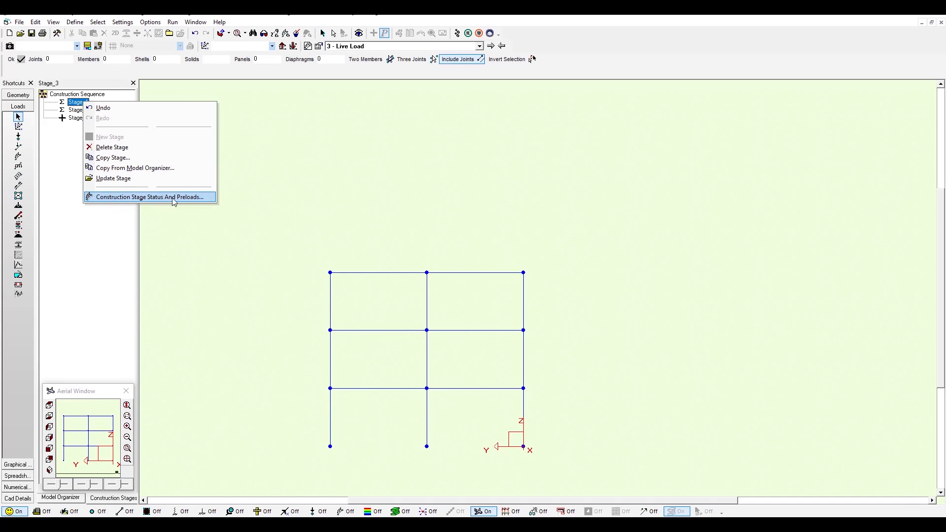
click(191, 197)
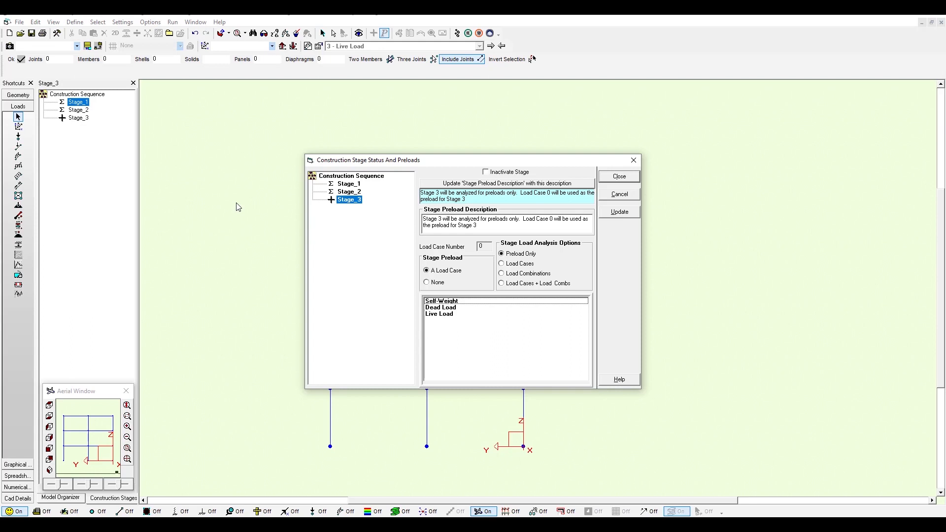
click(505, 285)
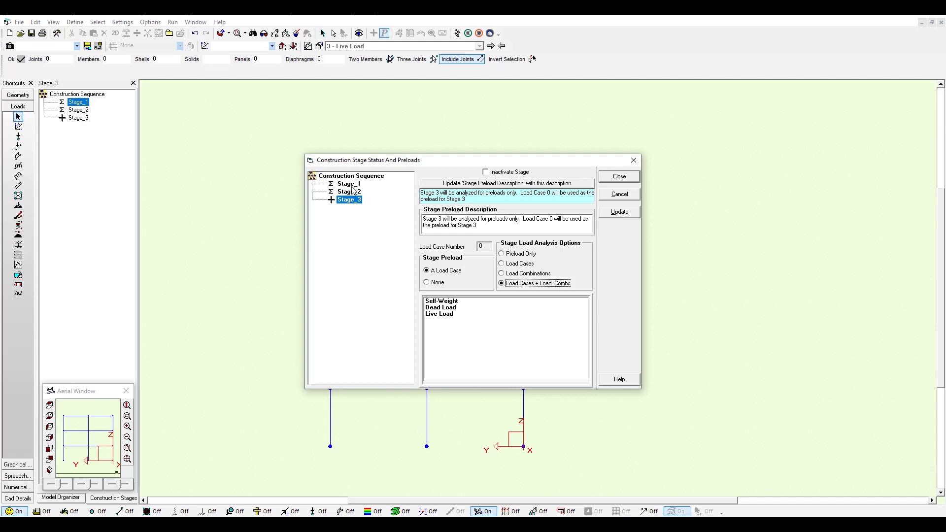
click(441, 302)
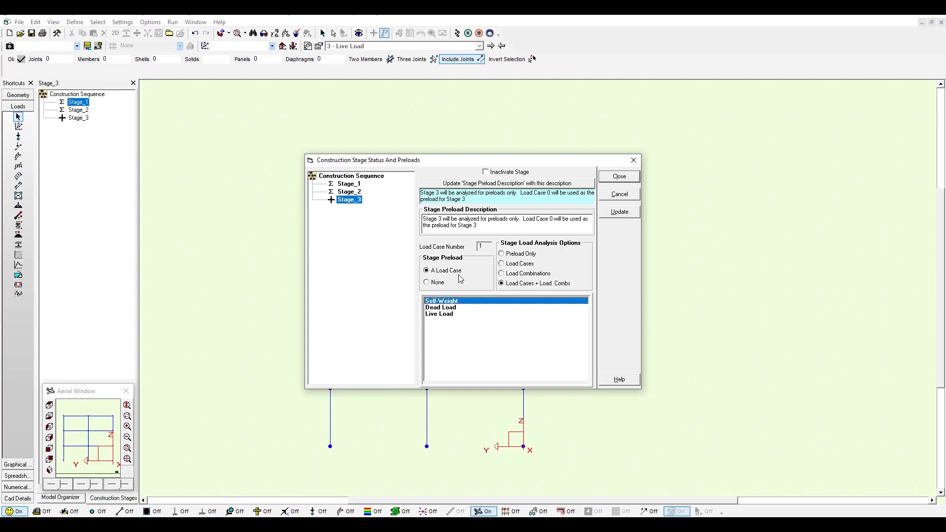
click(635, 215)
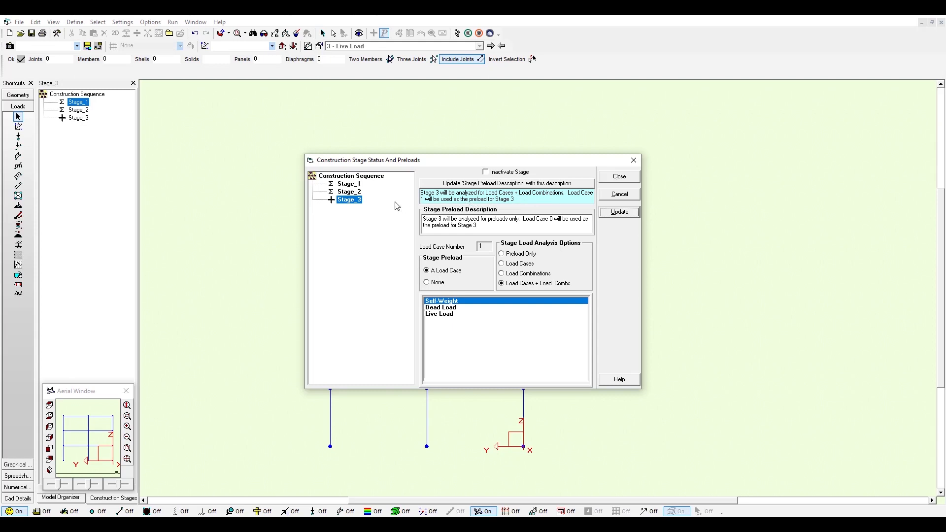
Set Stage_2 to analyse Load Cases + Load Combs with the Self-Weight load case as its preload.
click(350, 192)
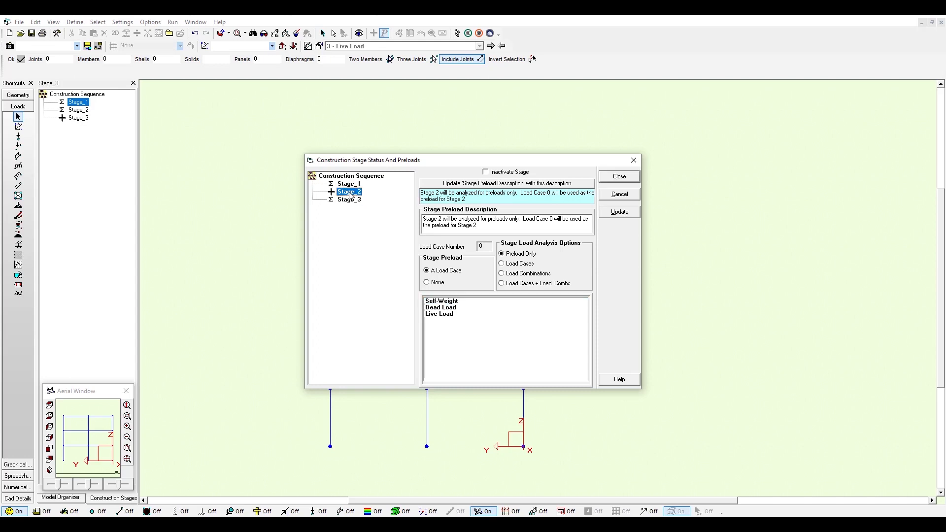
click(502, 284)
click(457, 303)
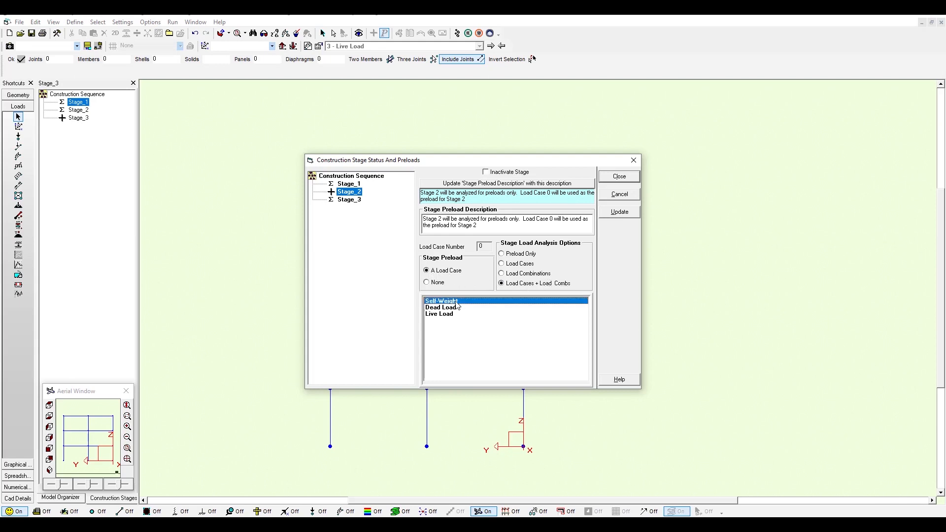
click(631, 215)
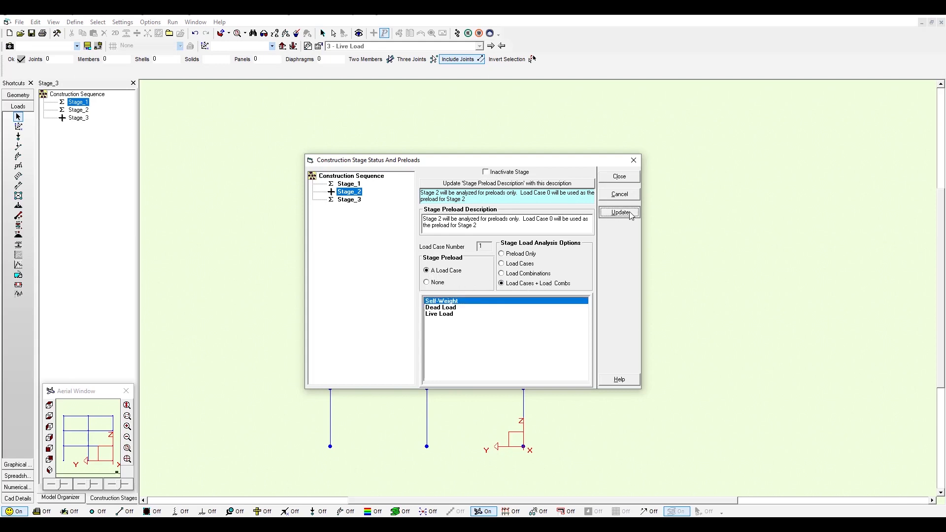
Set Stage_1 to analyse Load Cases + Load Combs with the Self-Weight load case as its preload.
click(354, 185)
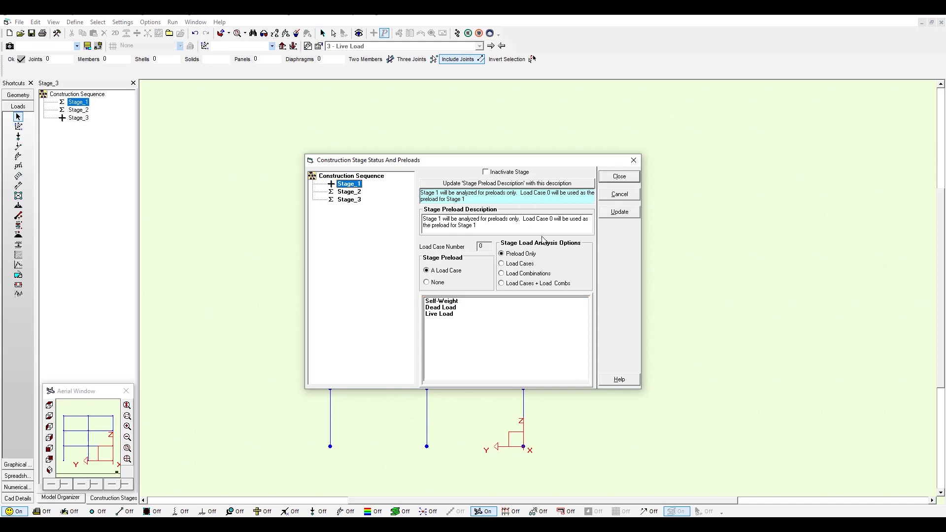
click(501, 284)
click(457, 302)
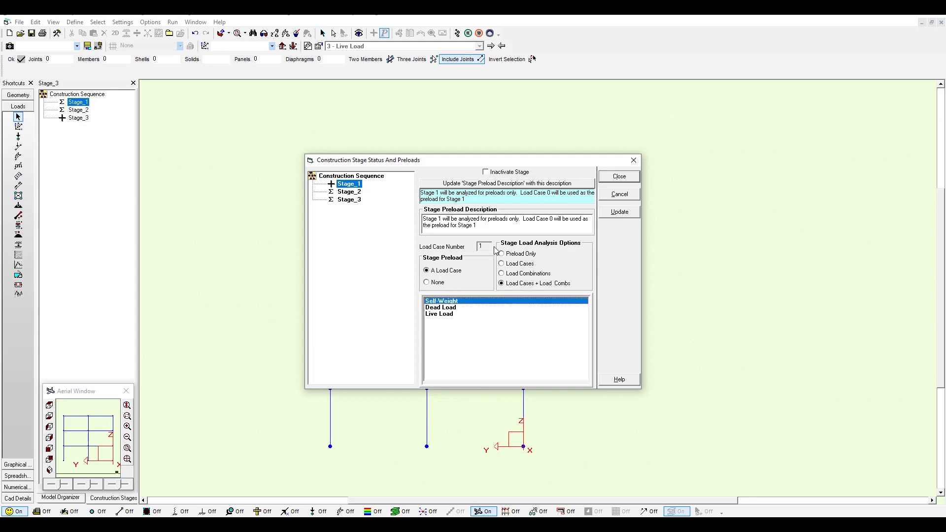
click(624, 214)
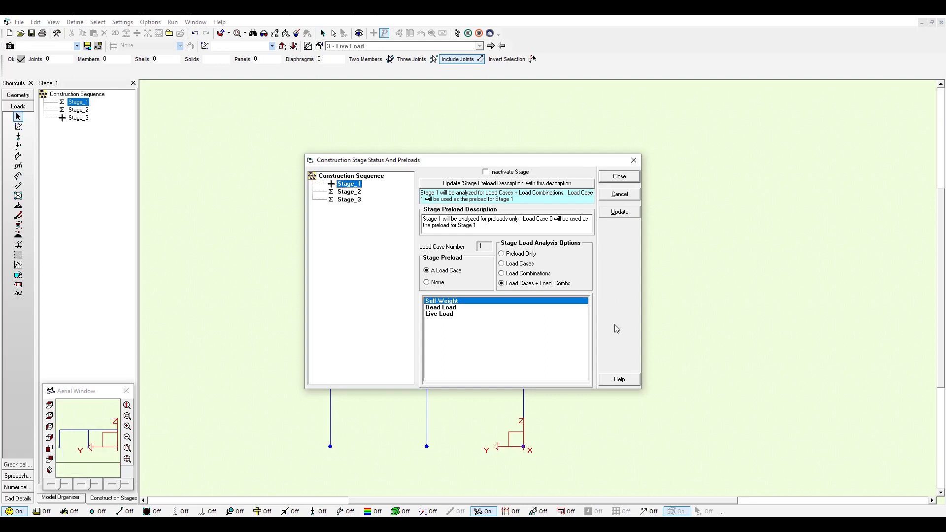
Consult the help topic on Construction Stage Status And Preloads, and close the help and the stage settings.
click(619, 380)
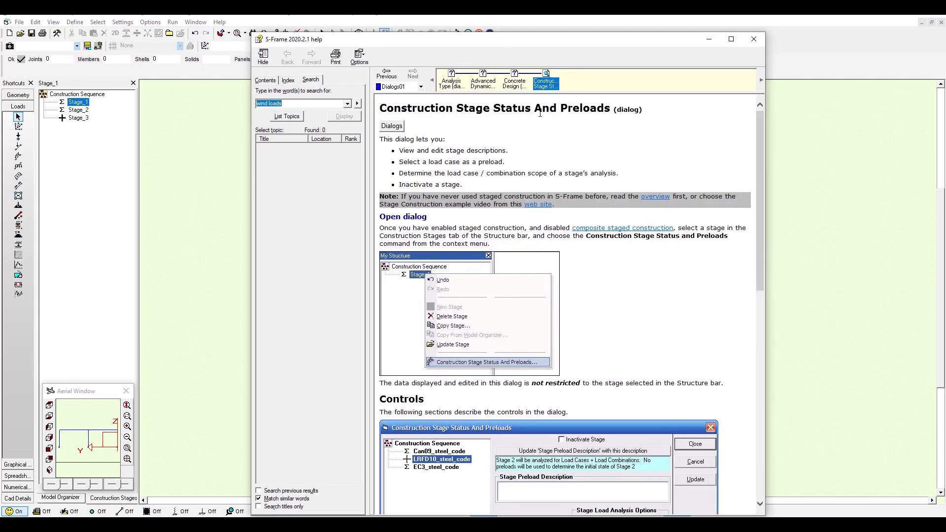
click(756, 41)
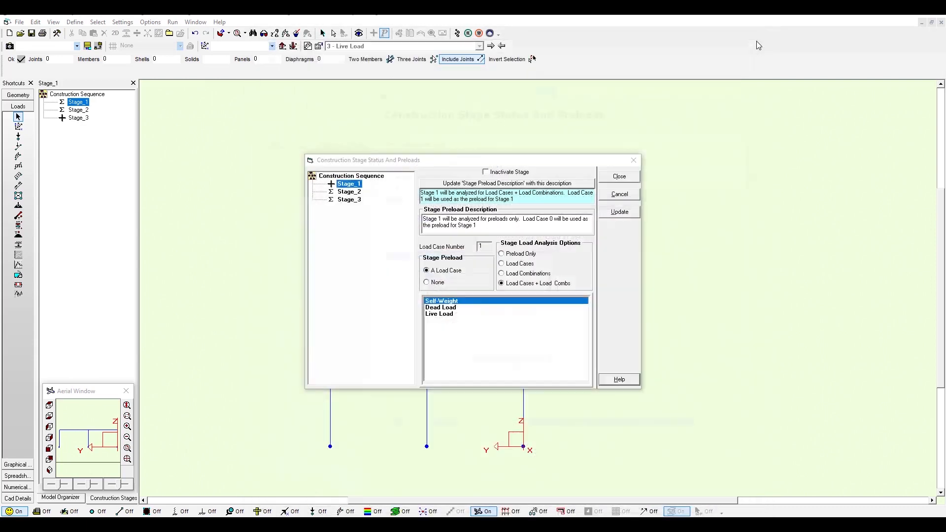
click(619, 177)
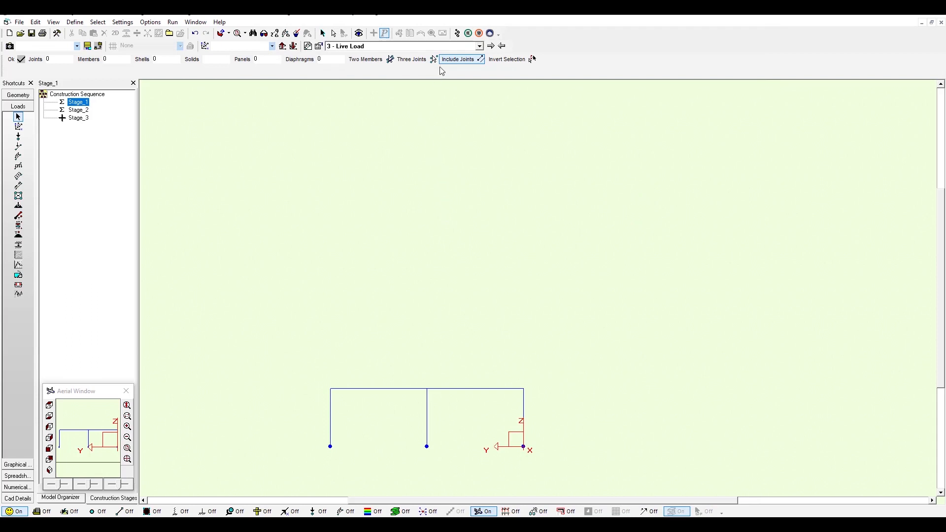
Run a Linear Static analysis with Section Titles as solution trail detail, saving the model changes.
click(457, 34)
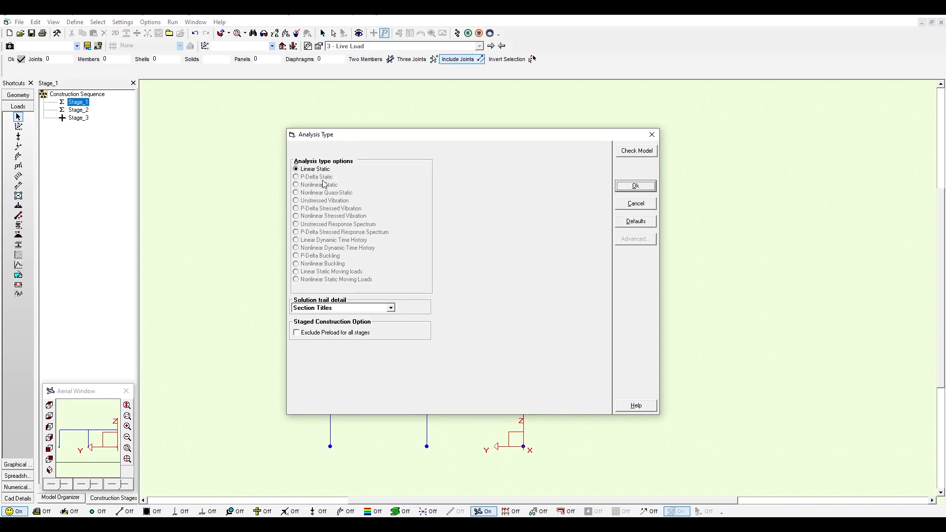
click(649, 190)
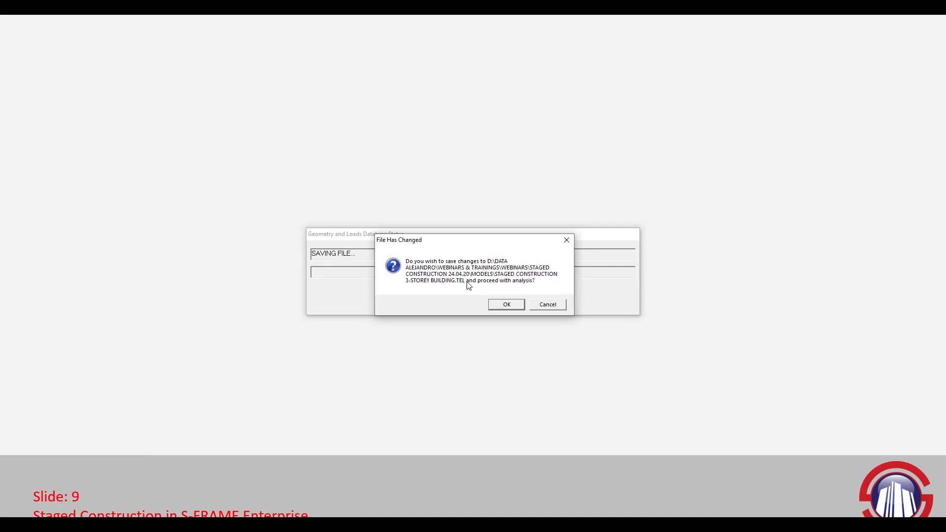
click(506, 305)
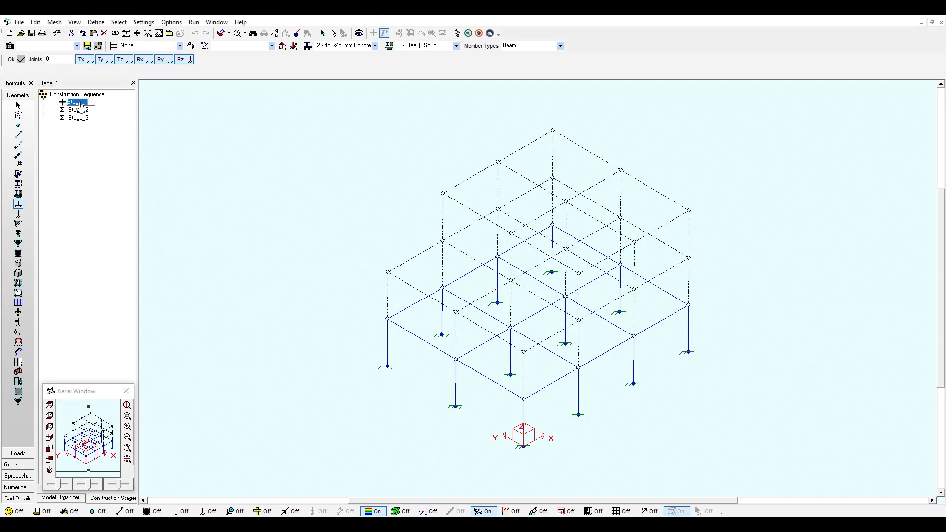
Add the second-floor beam-level joints to Stage_2 in the side elevation and update the stage.
click(78, 118)
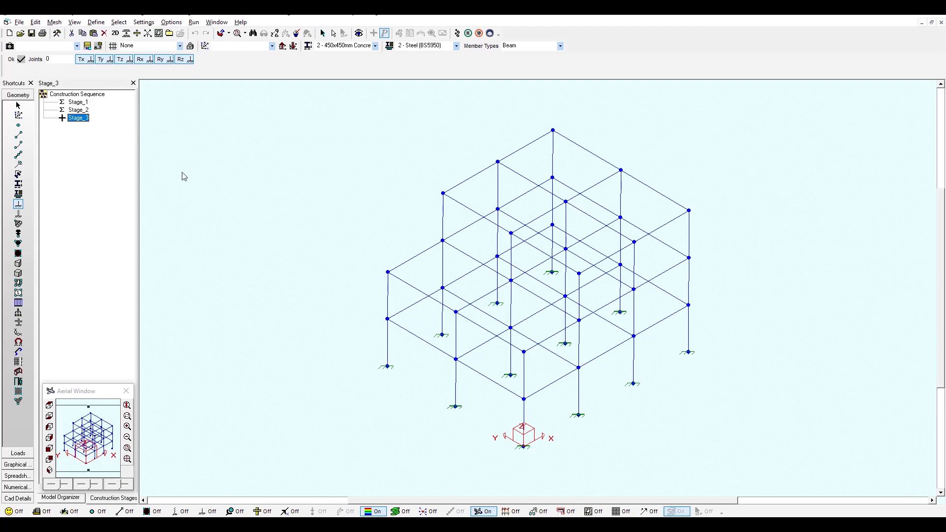
click(78, 110)
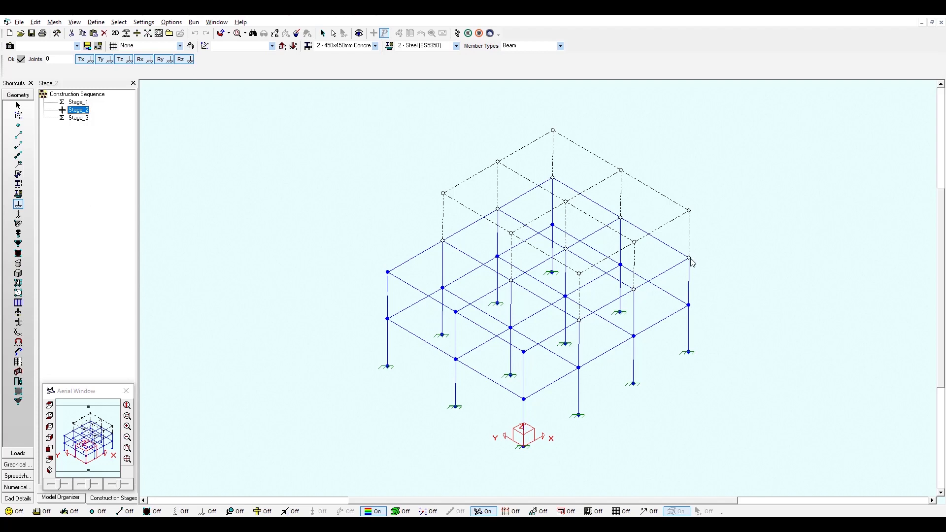
click(49, 427)
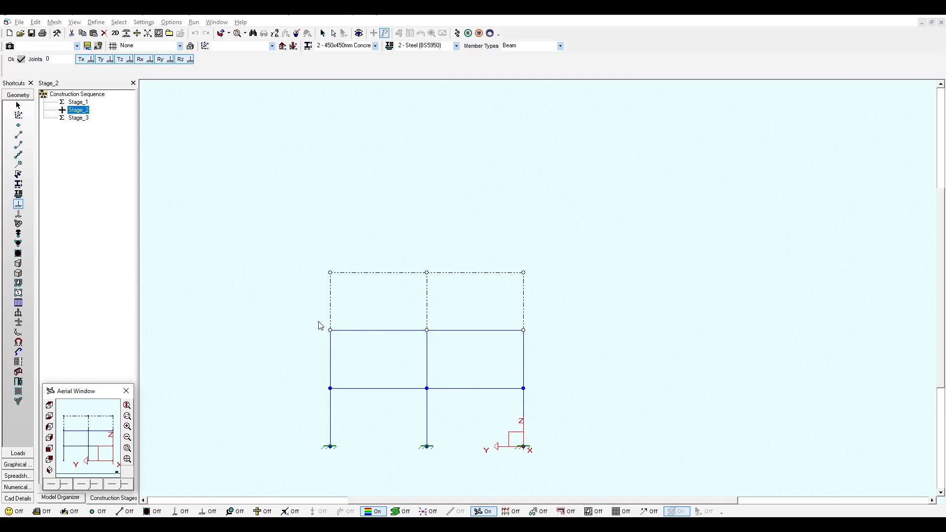
drag(303, 314, 538, 339)
click(18, 105)
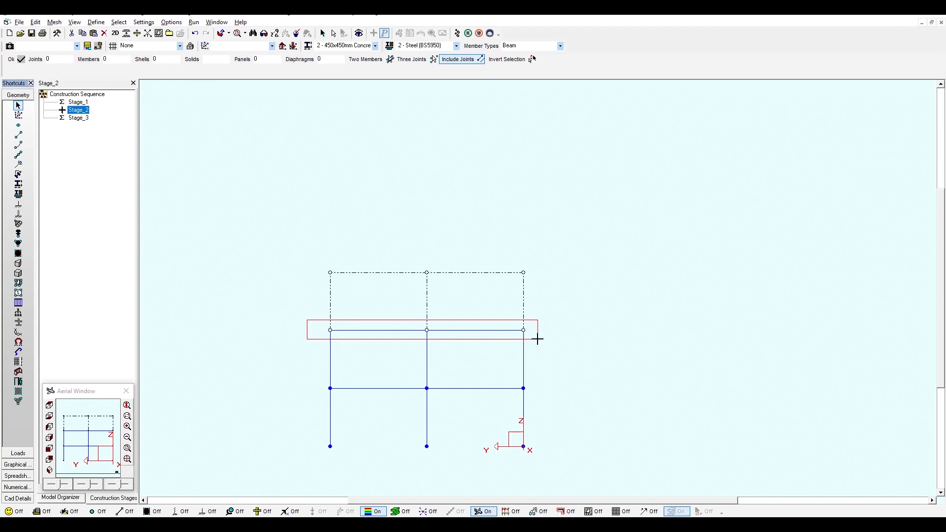
drag(538, 339, 539, 339)
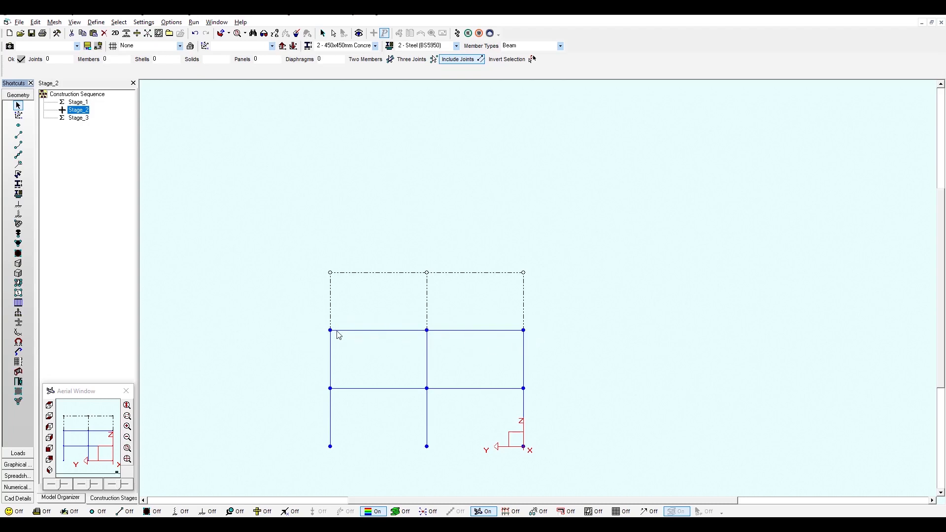
right_click(80, 113)
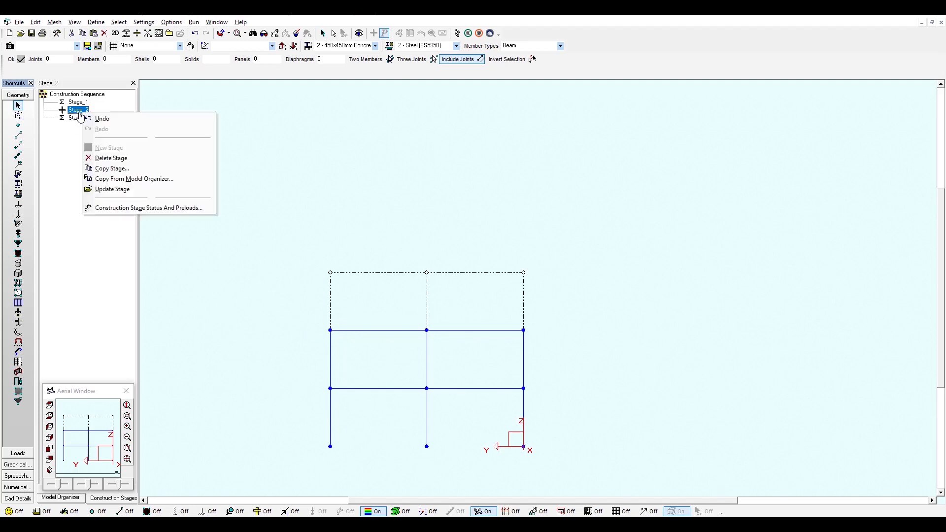
click(134, 190)
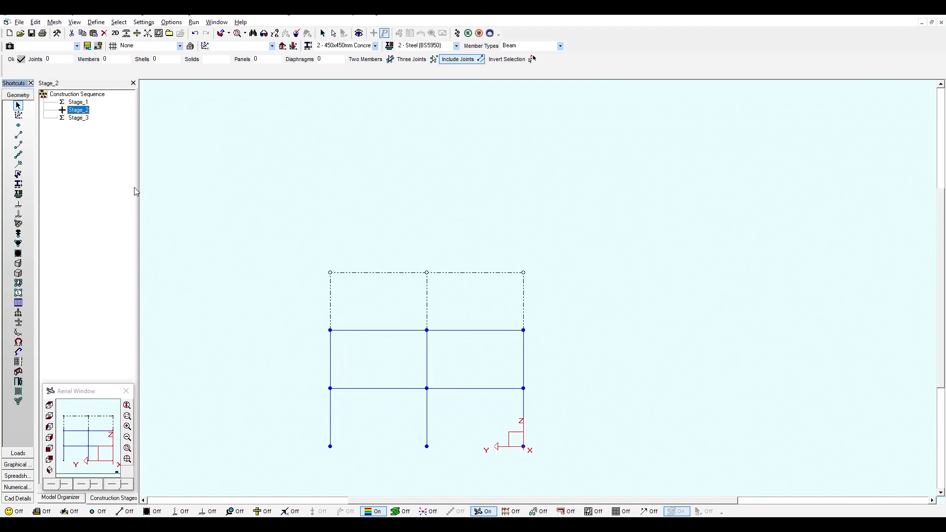
Add the first-floor beam-level joints to Stage_1, update the stage, and return to the isometric view.
click(80, 103)
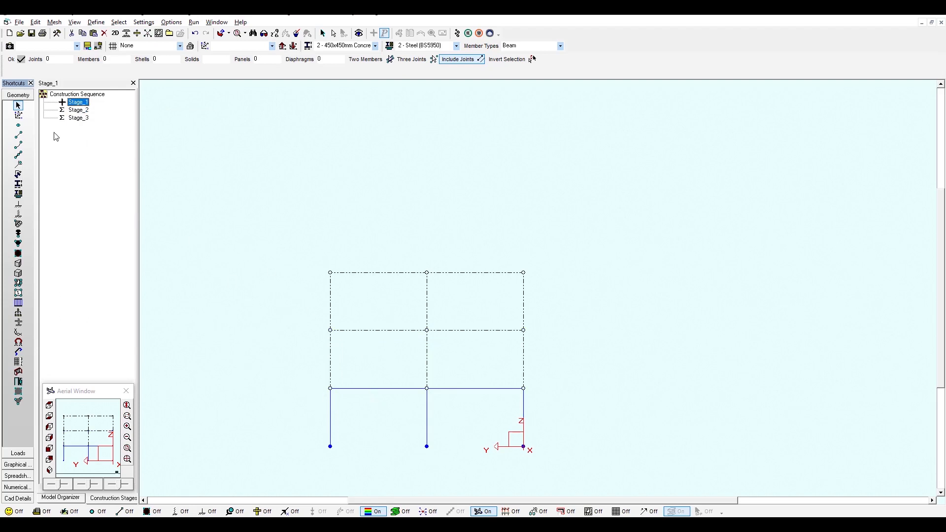
drag(304, 369, 561, 405)
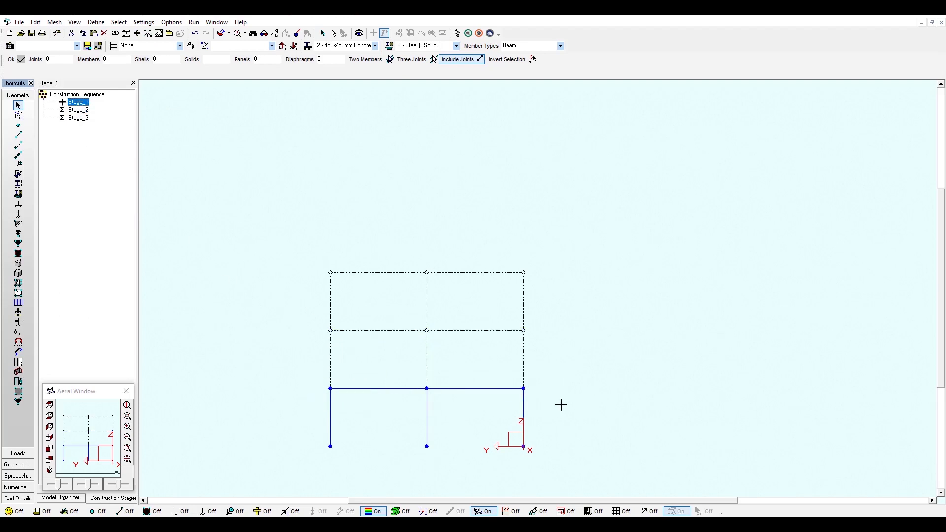
right_click(84, 106)
click(144, 181)
click(49, 470)
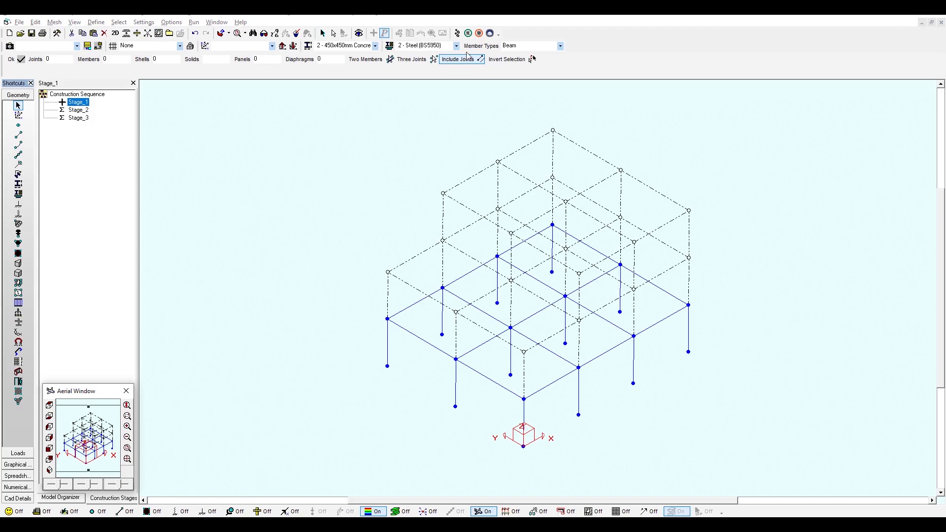
Rerun the Linear Static analysis with Section Titles as solution trail detail, saving the model changes.
click(457, 33)
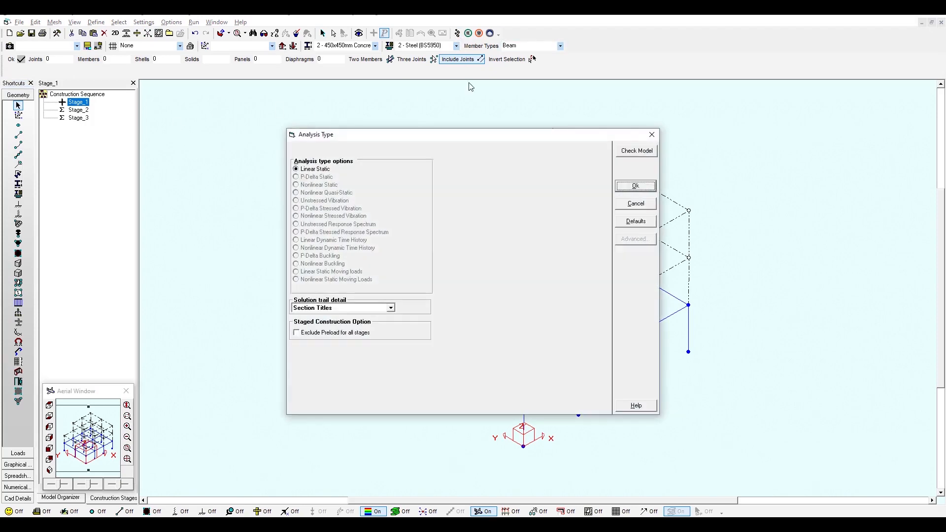
click(635, 186)
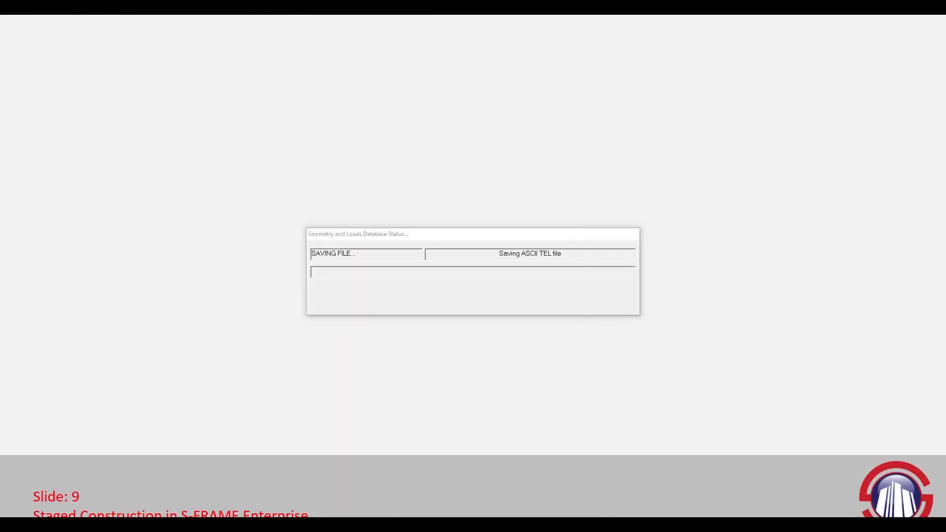
click(525, 302)
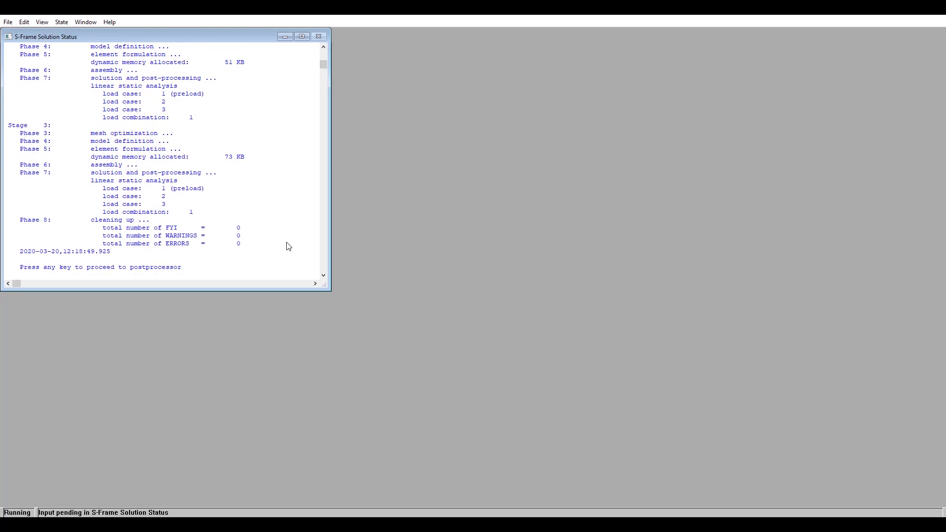
Review the solver's solution status log back to its start, checking the phases and preload cases of each stage, and proceed to the results.
click(323, 47)
click(324, 47)
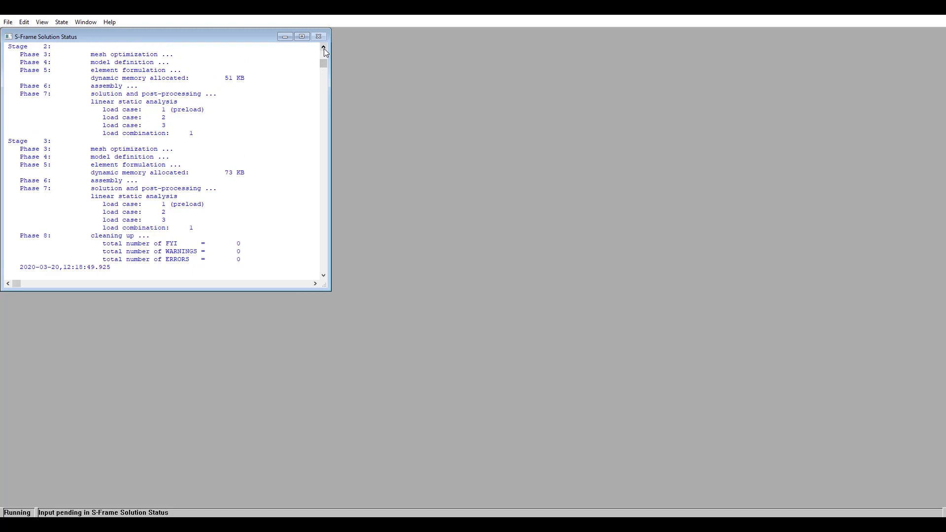
click(324, 47)
click(324, 47)
click(323, 47)
click(324, 47)
click(323, 47)
click(324, 48)
click(323, 47)
click(324, 47)
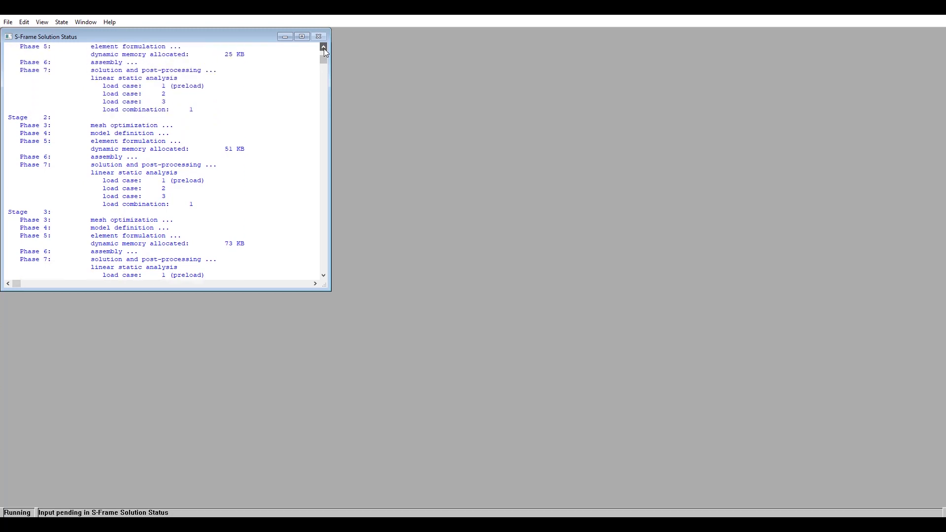
click(324, 47)
click(324, 48)
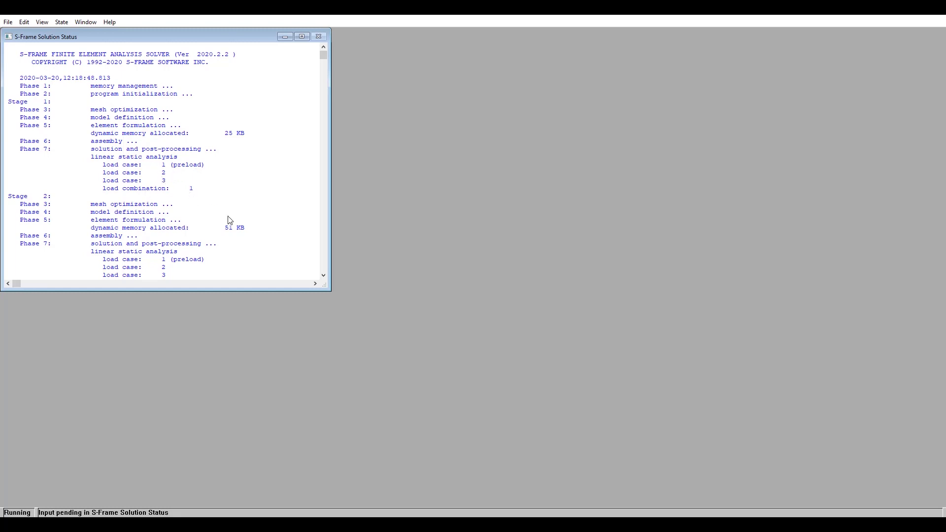
click(323, 275)
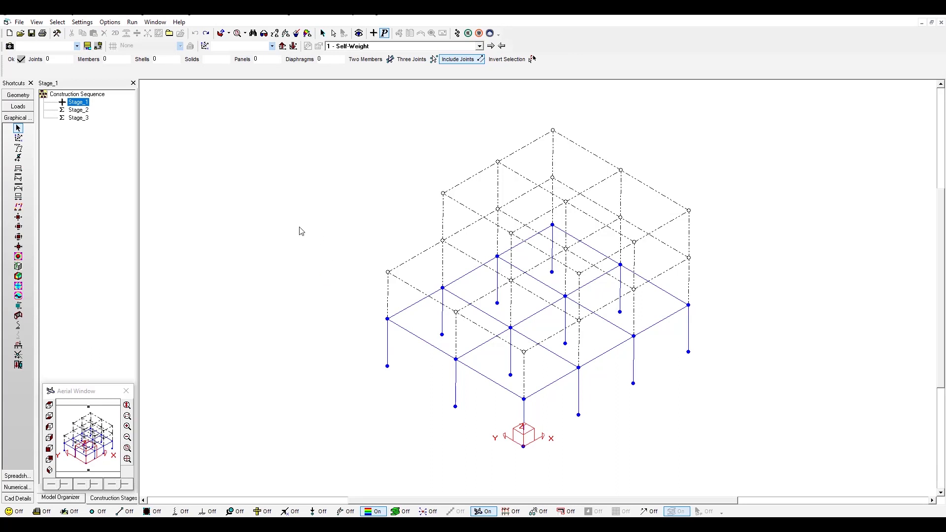
Examine the FZ reactions and base shears for Self-Weight and Dead Load in Stage_1, Dead Load in Stage_2 and Stage_3, and Live Load in Stage_3.
click(19, 158)
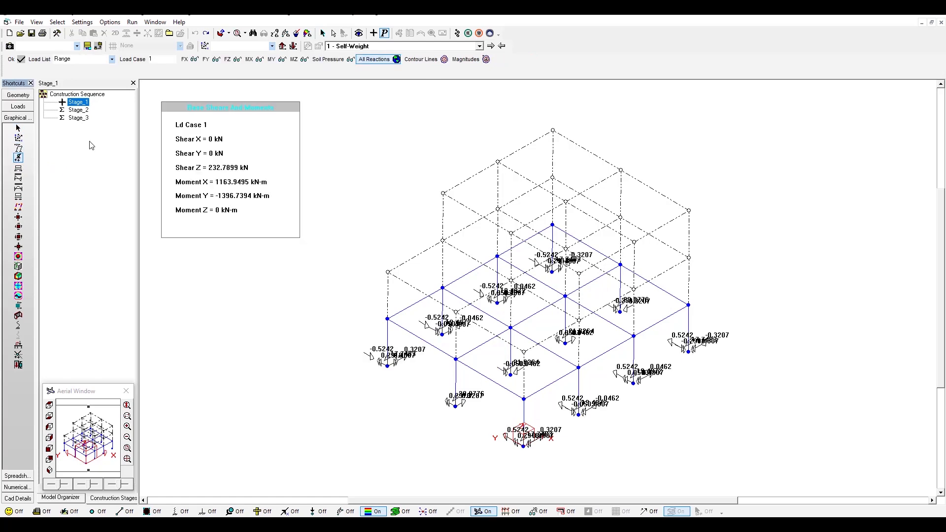
click(230, 61)
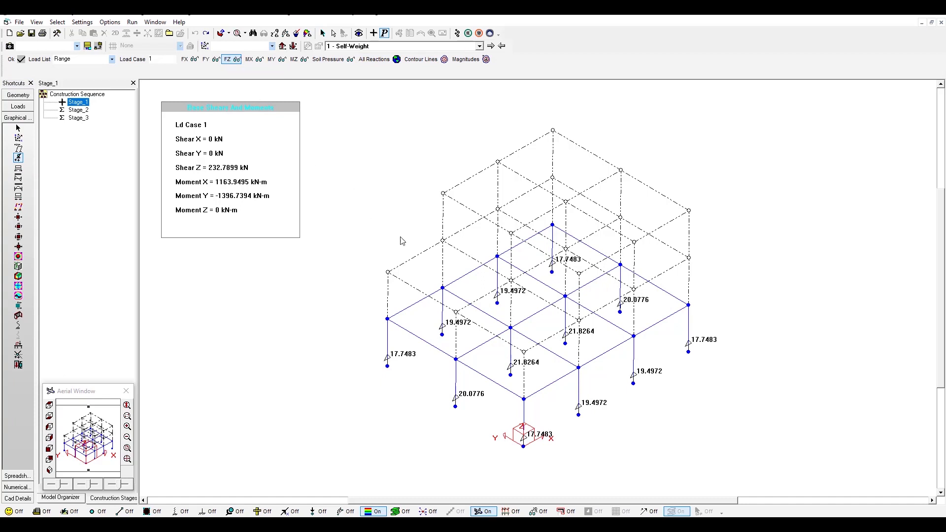
click(490, 46)
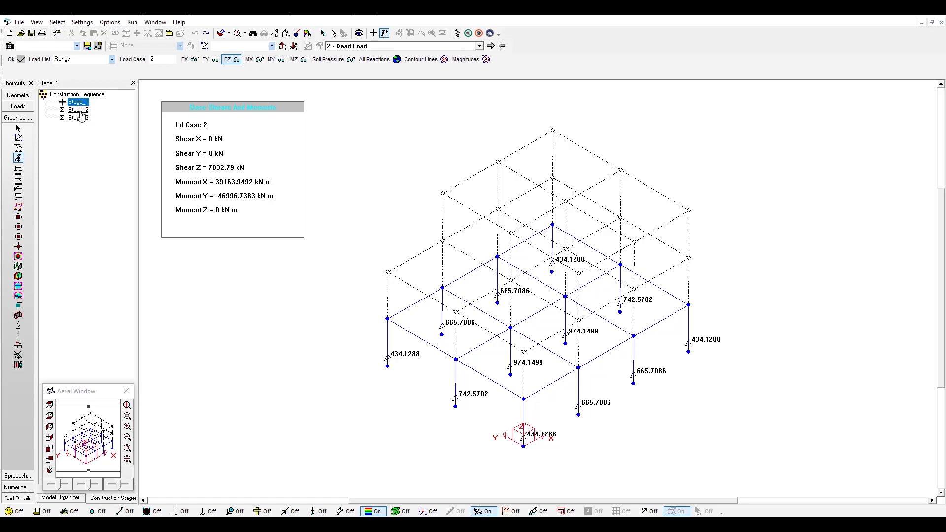
click(79, 110)
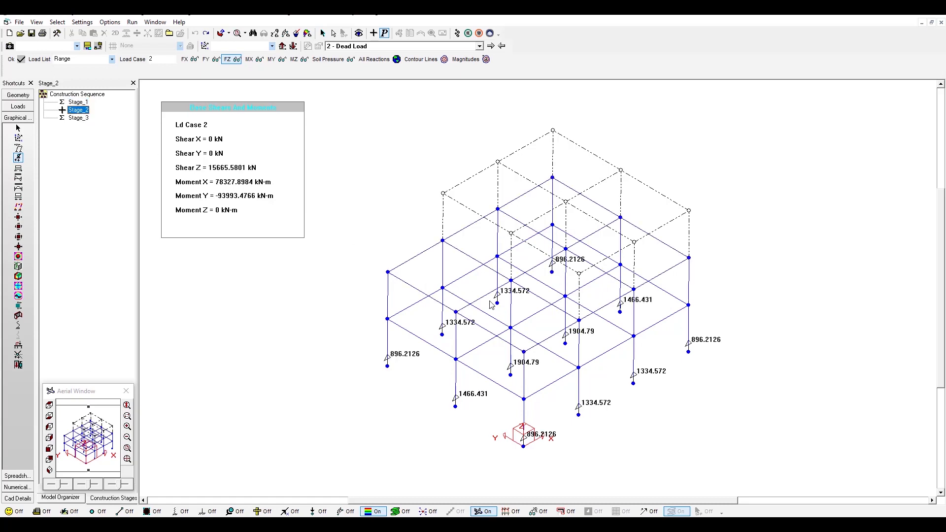
click(79, 119)
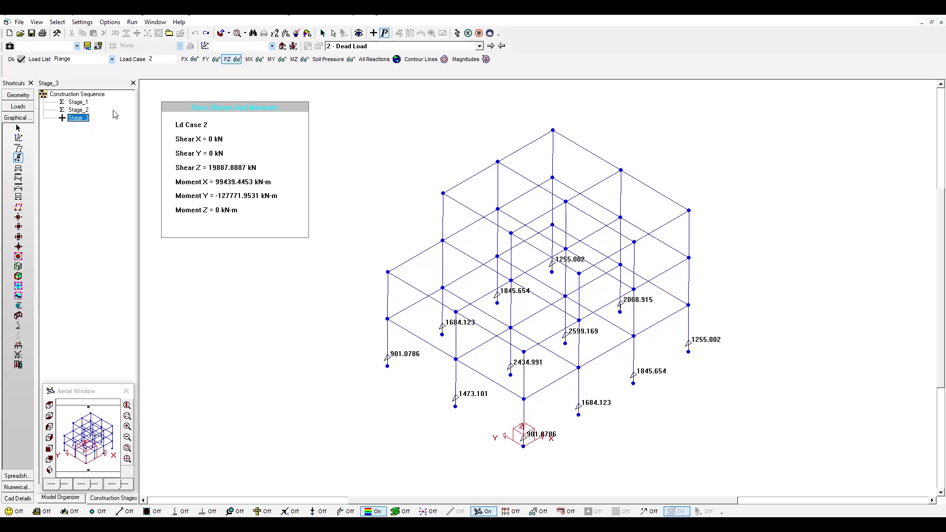
click(490, 46)
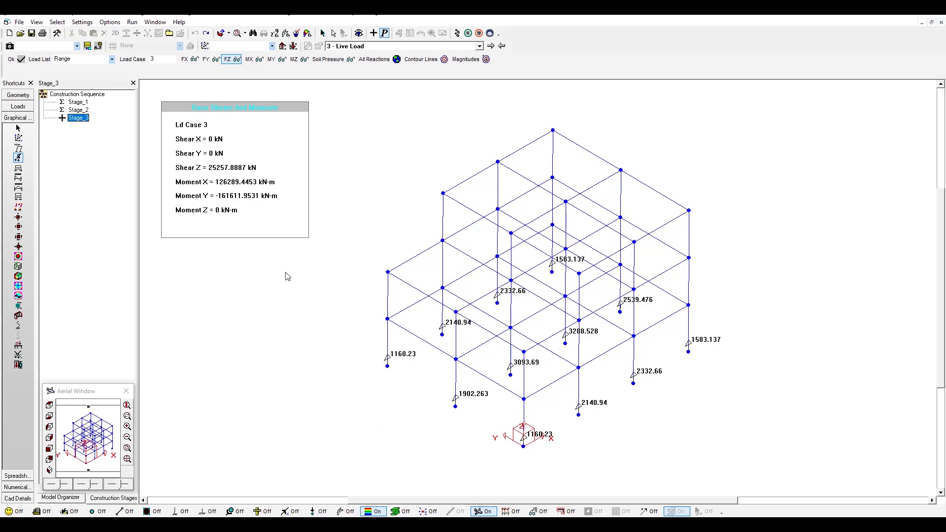
Compare the Live Load axial force diagrams with maximum values labelled across Stage_3, Stage_2 and Stage_1.
click(19, 168)
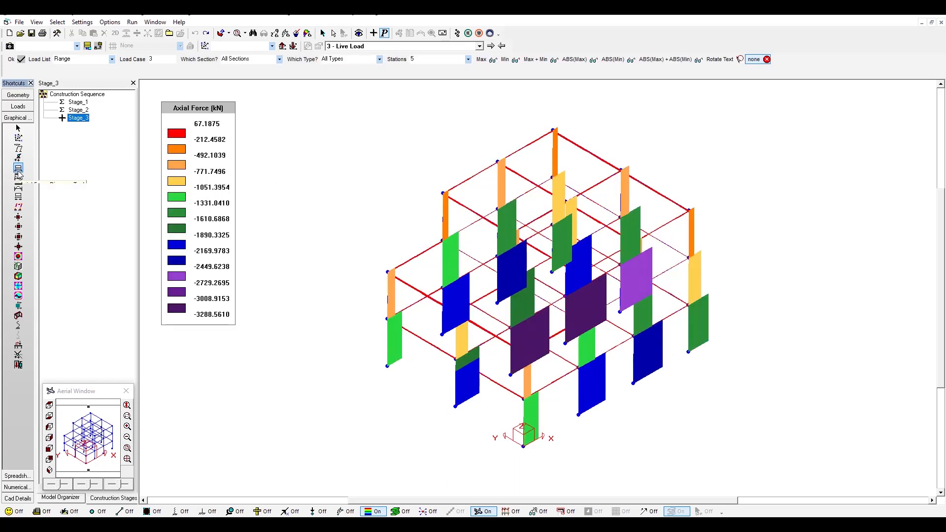
click(490, 62)
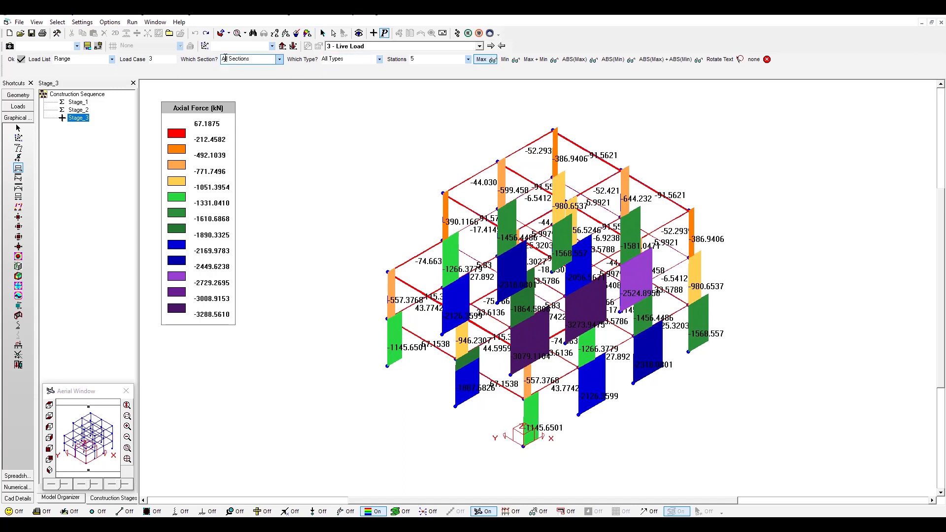
click(78, 110)
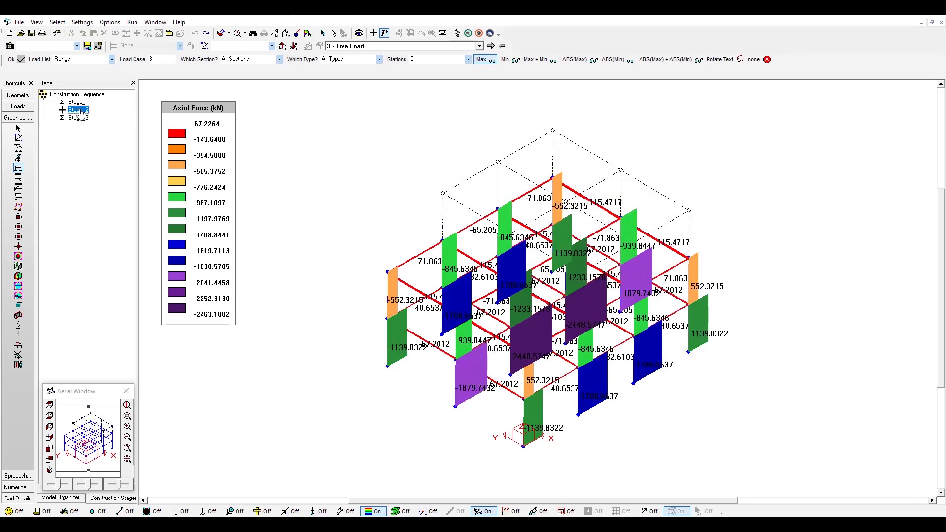
click(78, 102)
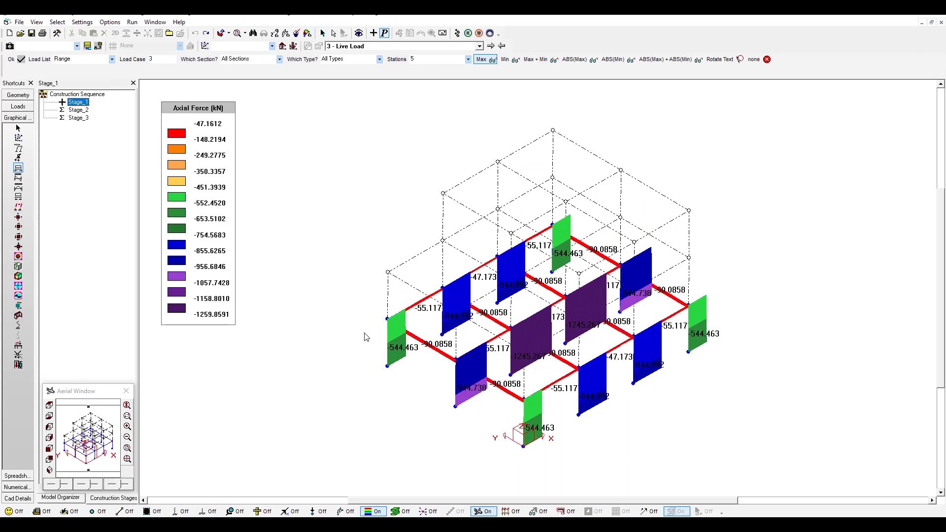
Examine Stage_1's y shear and z shear diagrams for Live Load and its z shear for Dead Load.
click(18, 178)
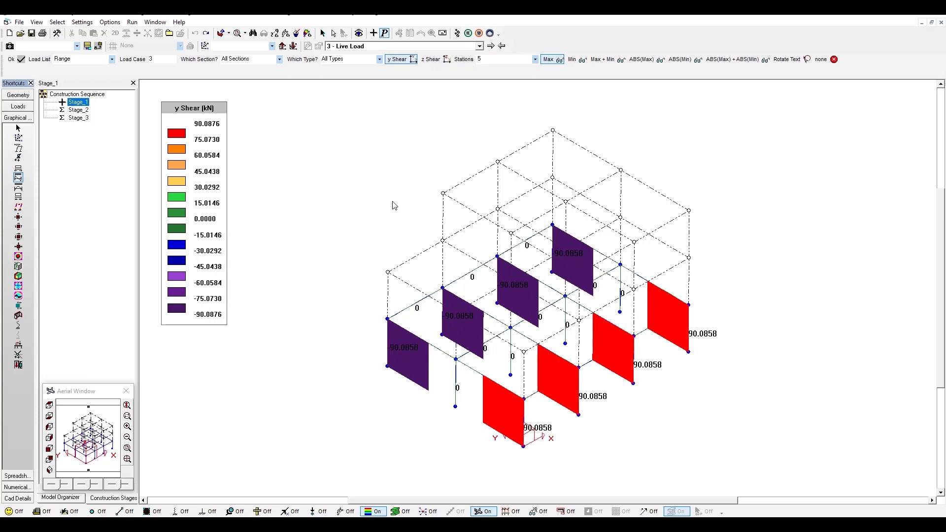
click(430, 61)
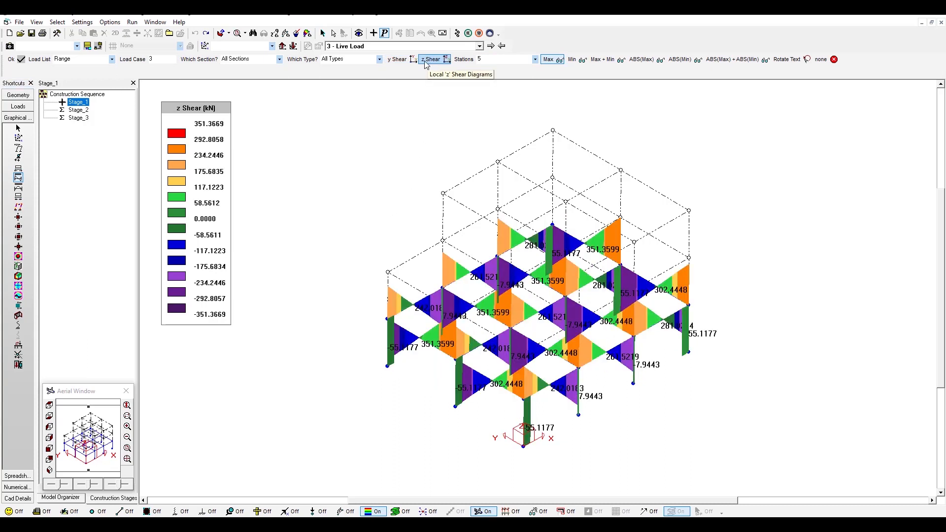
click(502, 46)
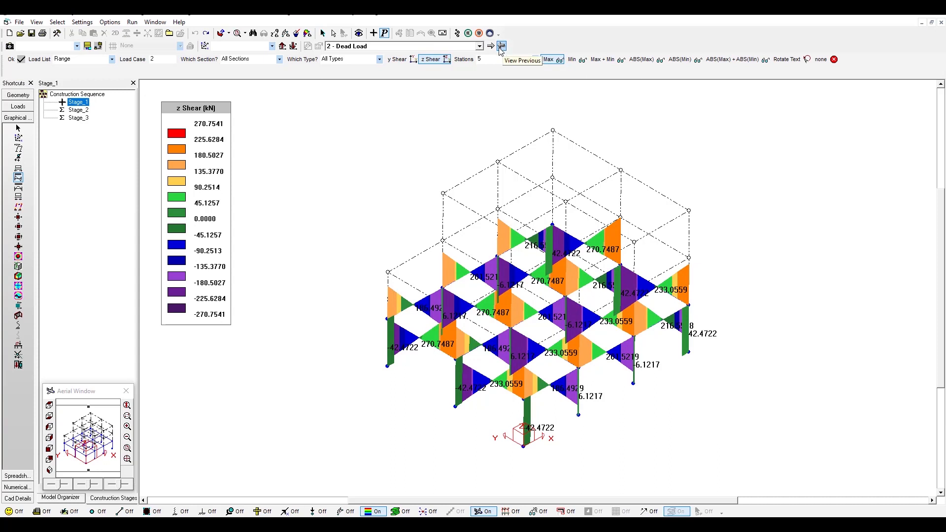
Examine the z shear diagrams for the load combination 1SW + 1DL + 1LL through Stage_1, Stage_2 and Stage_3.
click(373, 33)
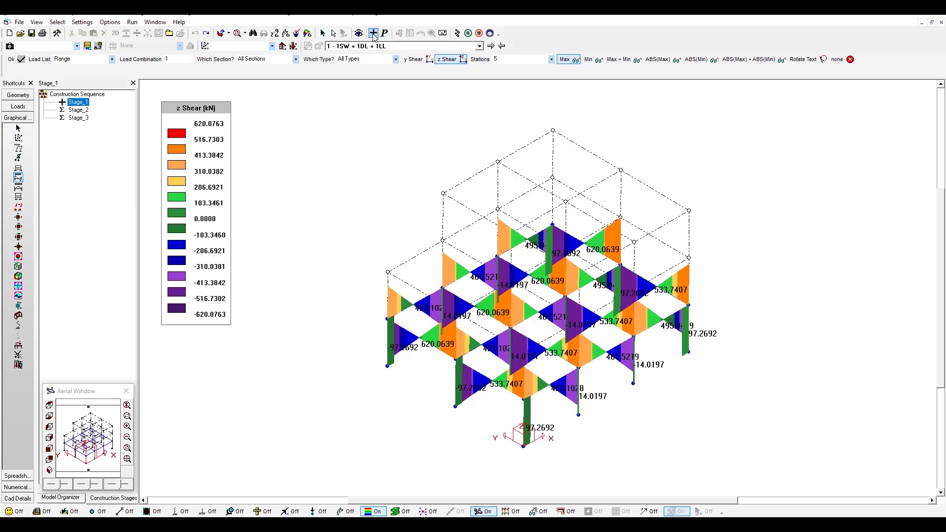
click(479, 46)
click(446, 55)
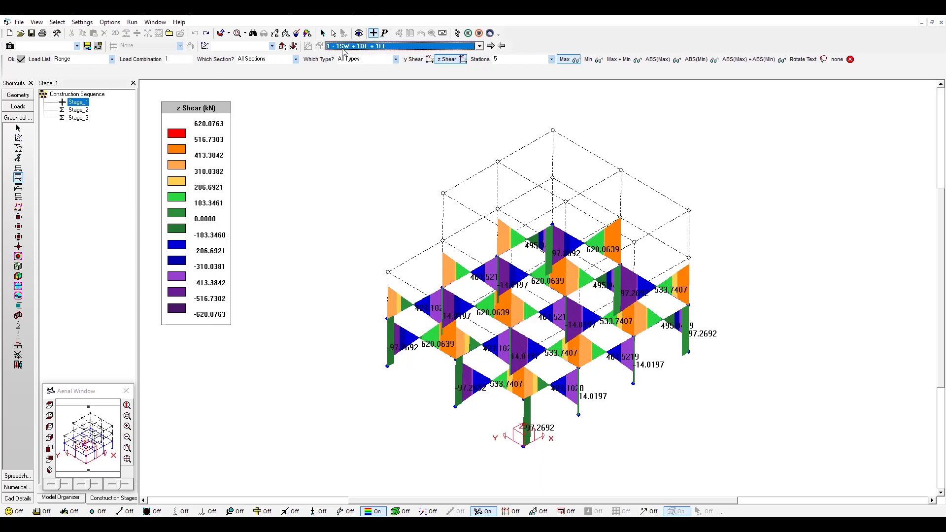
click(78, 109)
click(81, 118)
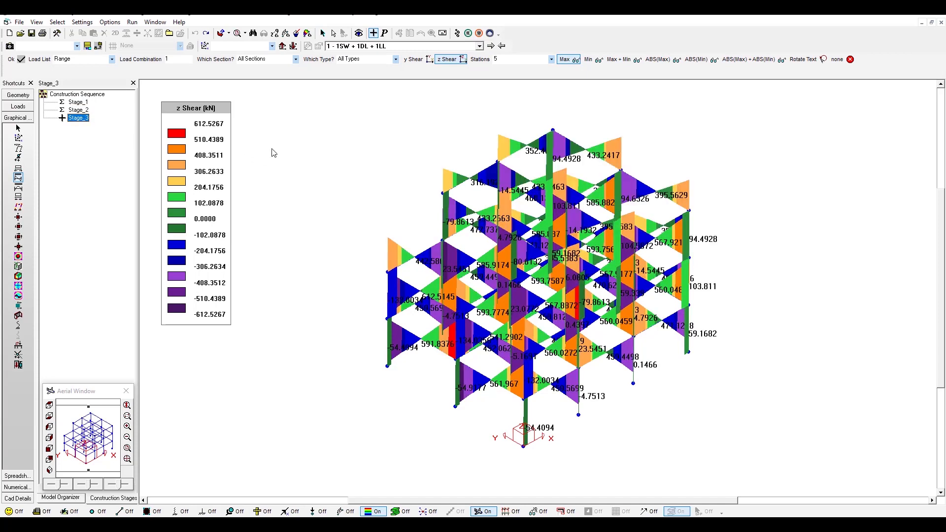
Examine Stage_3's y moment diagrams for 1SW + 1DL + 1LL and the detailed y moment diagram of corner column member 58.
click(18, 188)
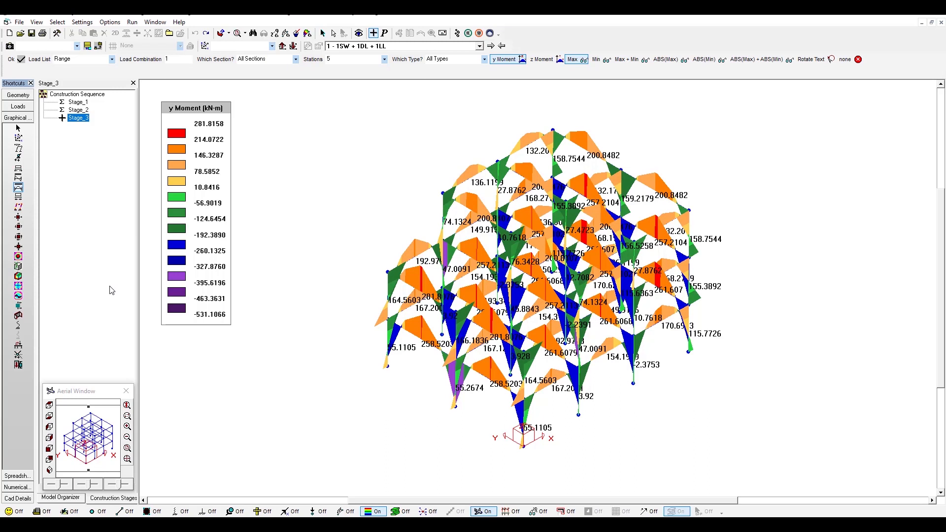
right_click(390, 354)
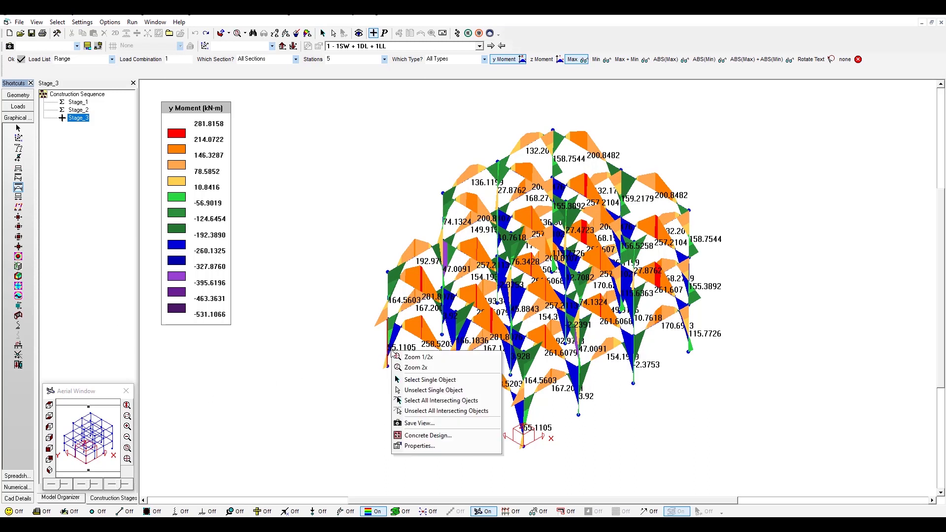
click(419, 446)
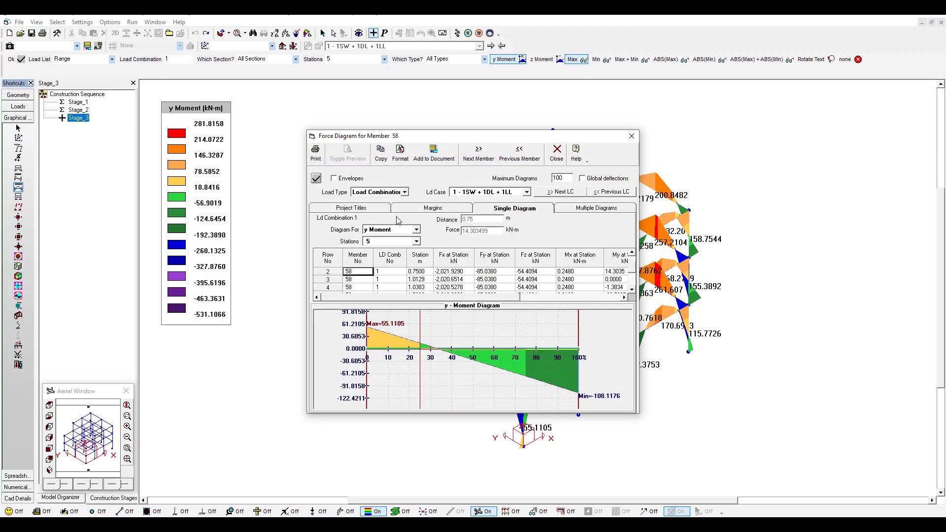
click(416, 230)
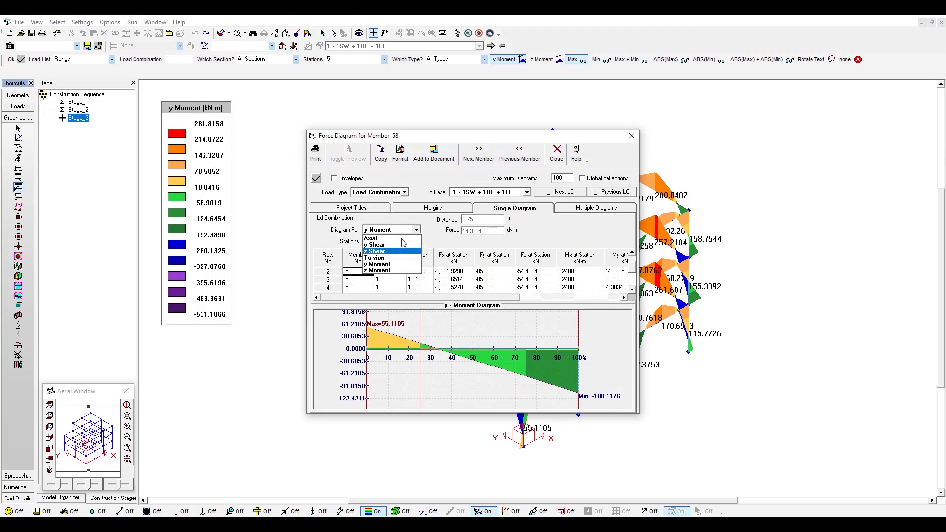
click(416, 230)
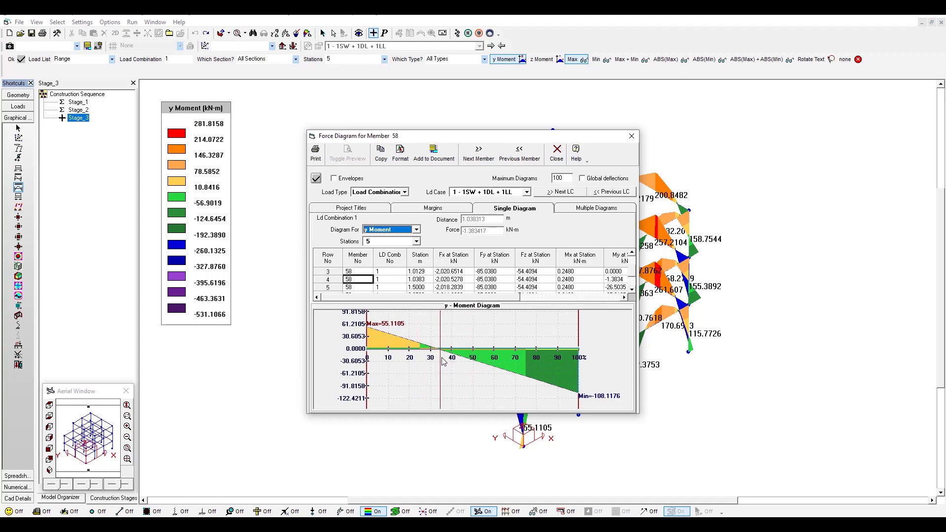
Review member 58's y moment diagram at 90 stations, check its available load cases and load types, and close the force diagram.
click(416, 241)
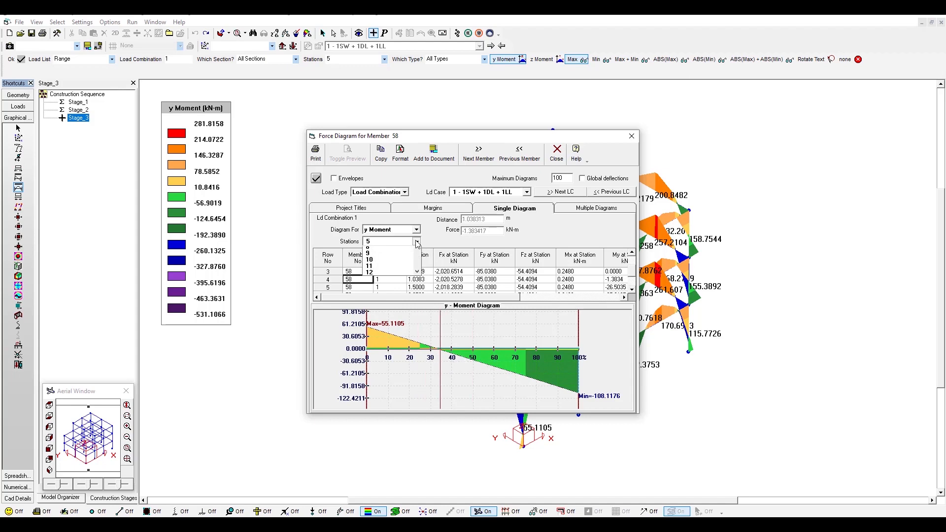
drag(416, 260, 417, 284)
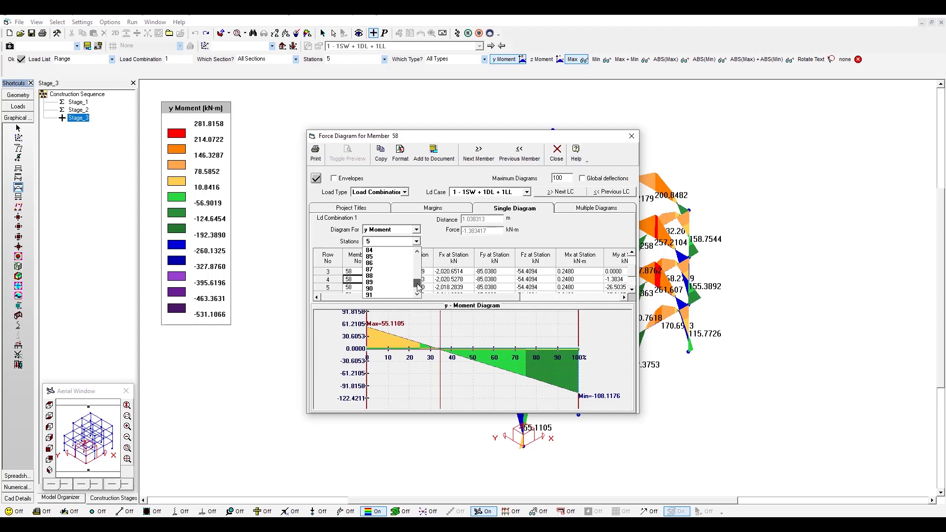
click(393, 288)
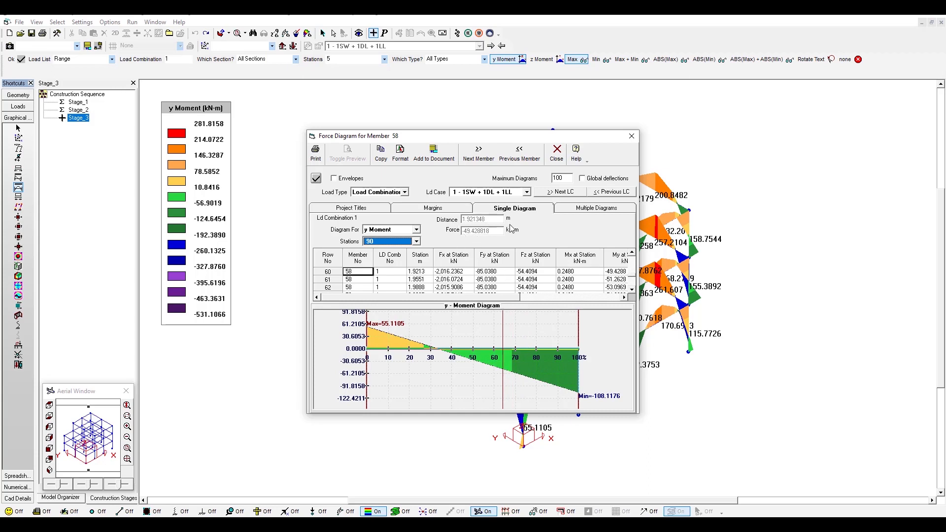
click(526, 192)
click(501, 199)
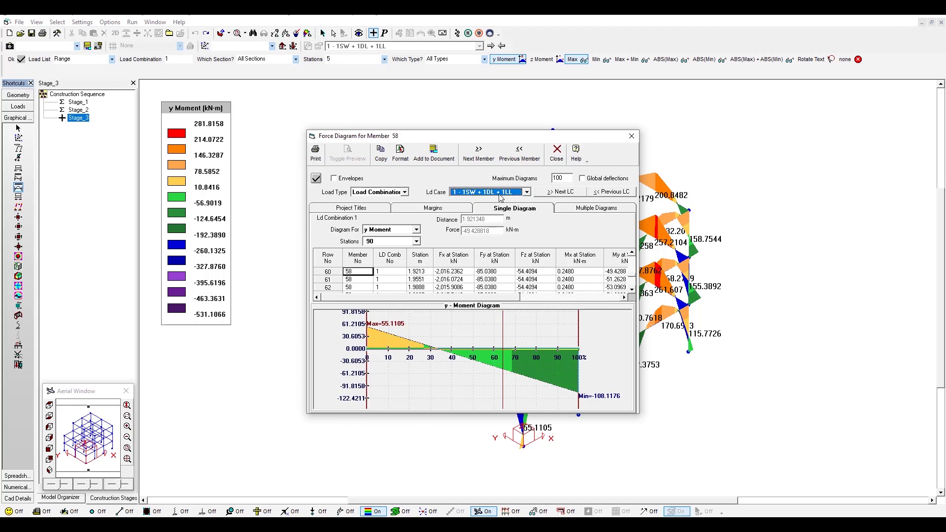
click(405, 192)
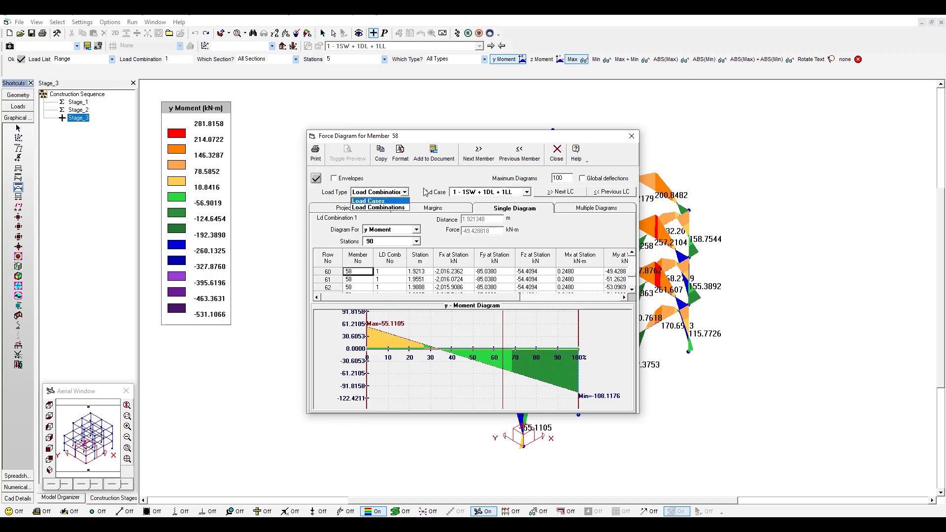
click(448, 179)
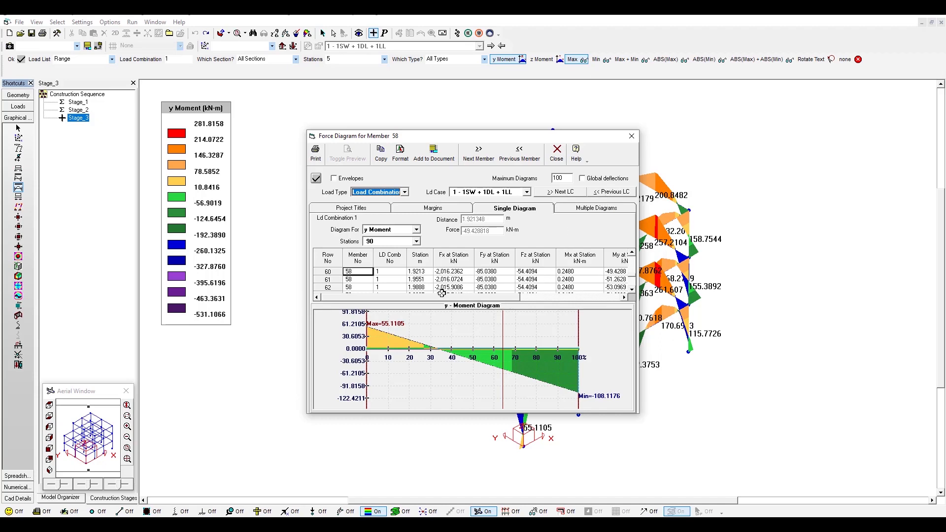
click(632, 136)
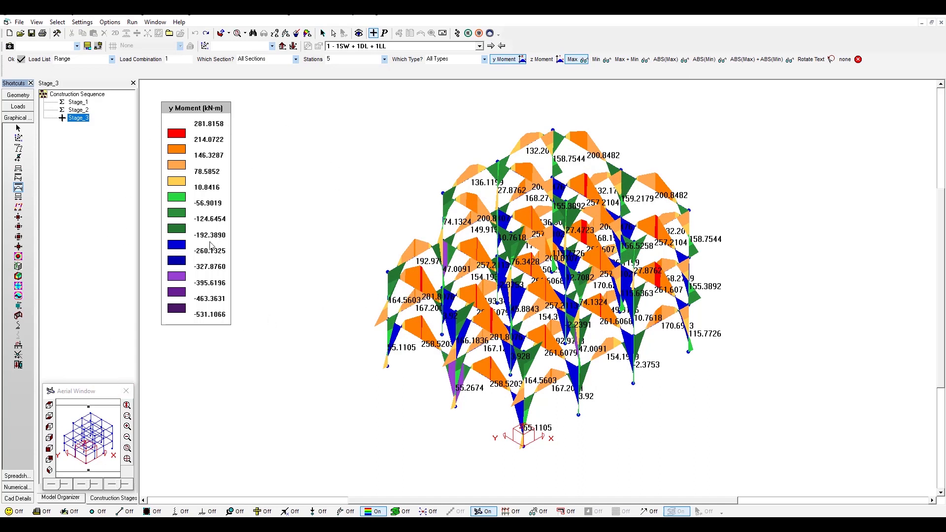
Examine the numerical joint reactions and member forces of Stage_1 for the 1SW + 1DL + 1LL combination.
click(19, 475)
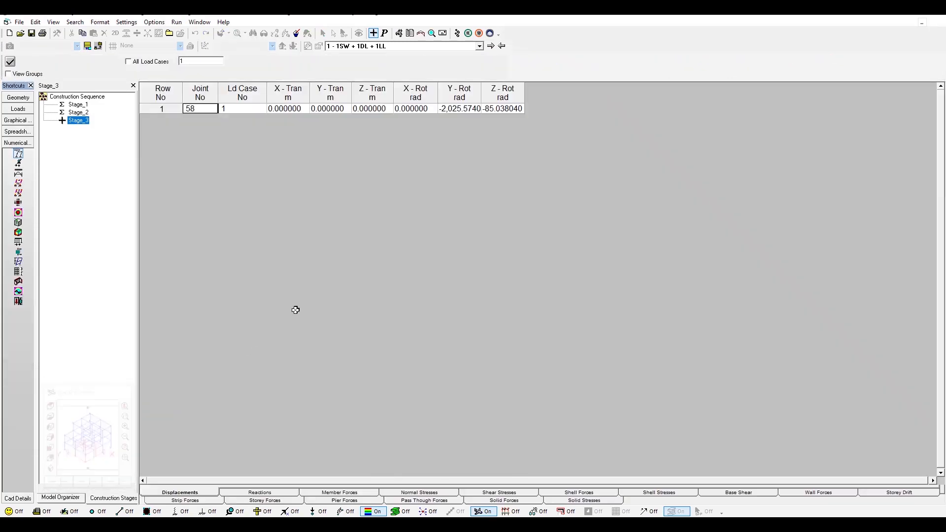
click(17, 165)
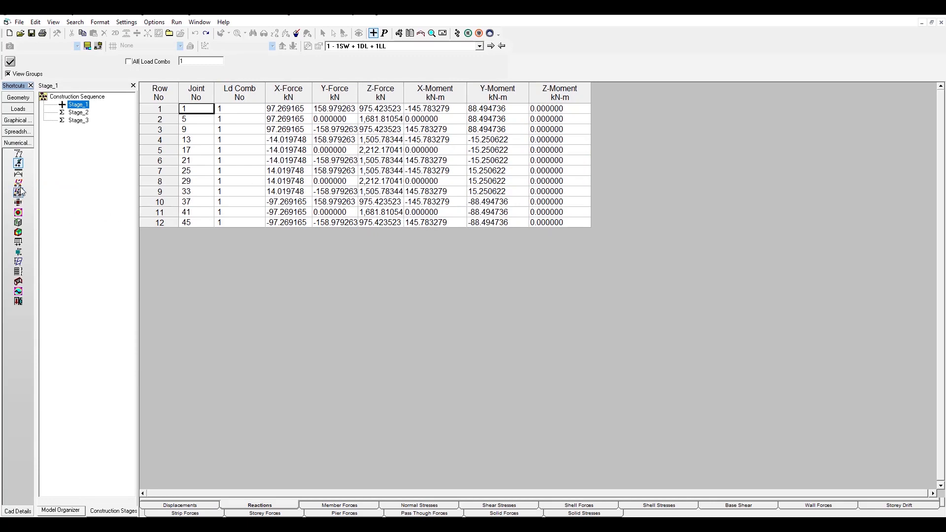
click(18, 173)
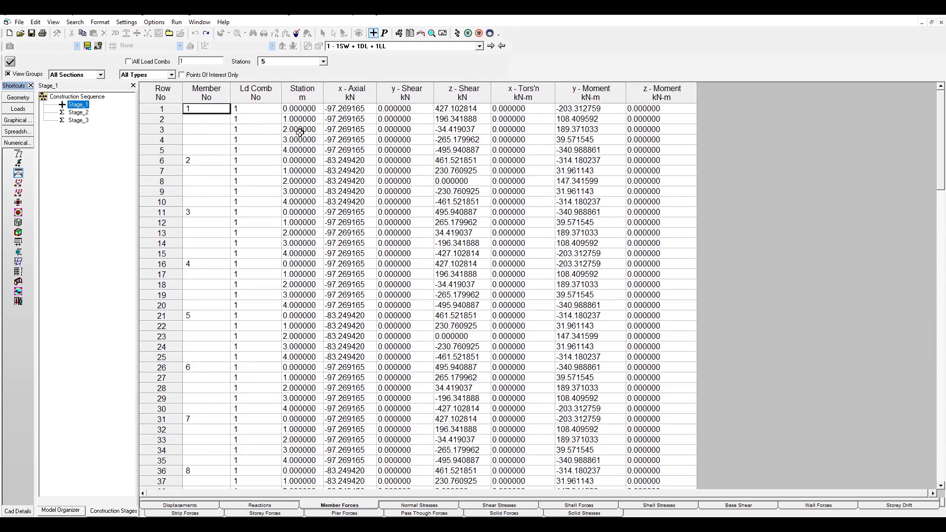
List Stage_1's numerical member forces at 3 stations per member.
click(323, 62)
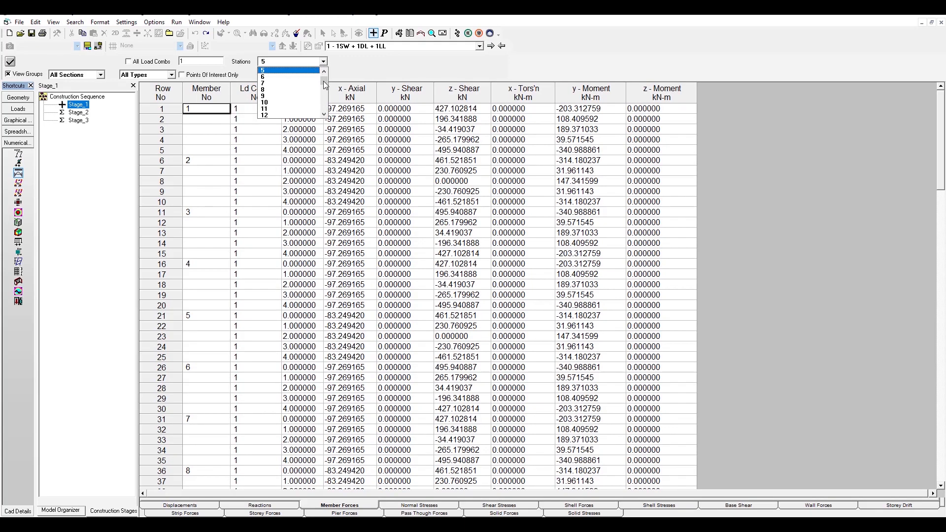
scroll(325, 85, up, 2)
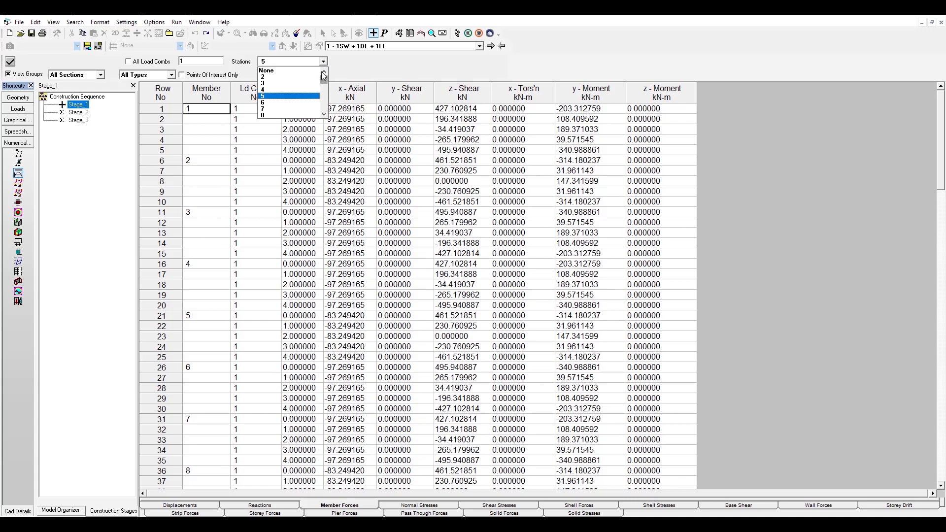
click(283, 85)
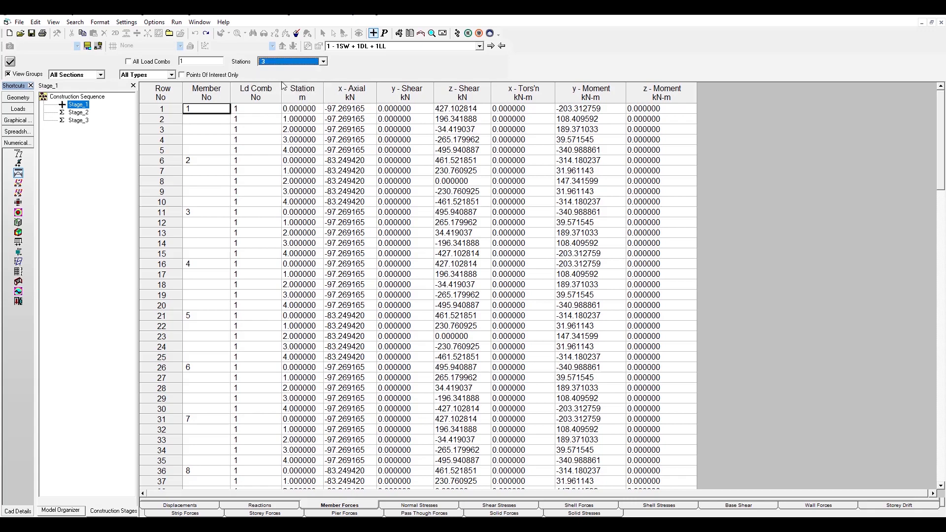
click(11, 63)
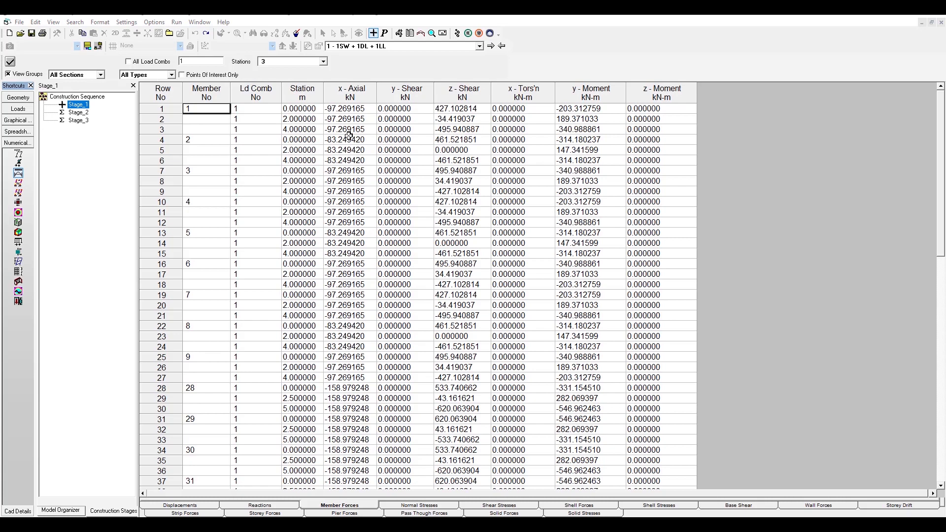
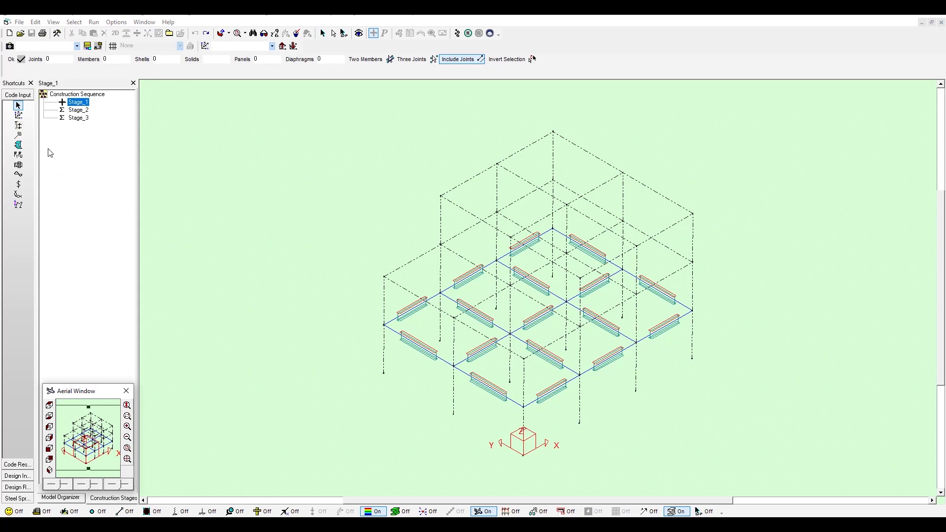
Accept the European steel database and the EC3 2005 UK Annex design code with all partial resistance factors at 1.
click(170, 159)
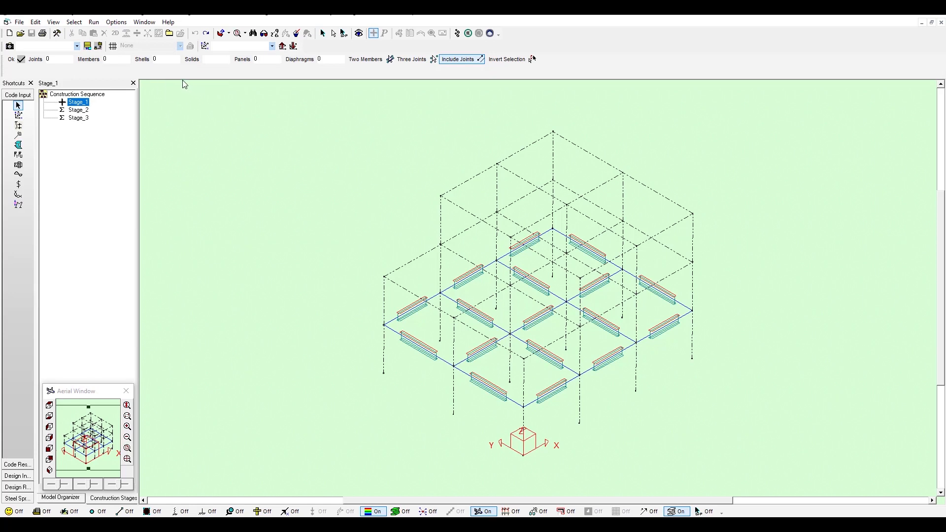
click(117, 23)
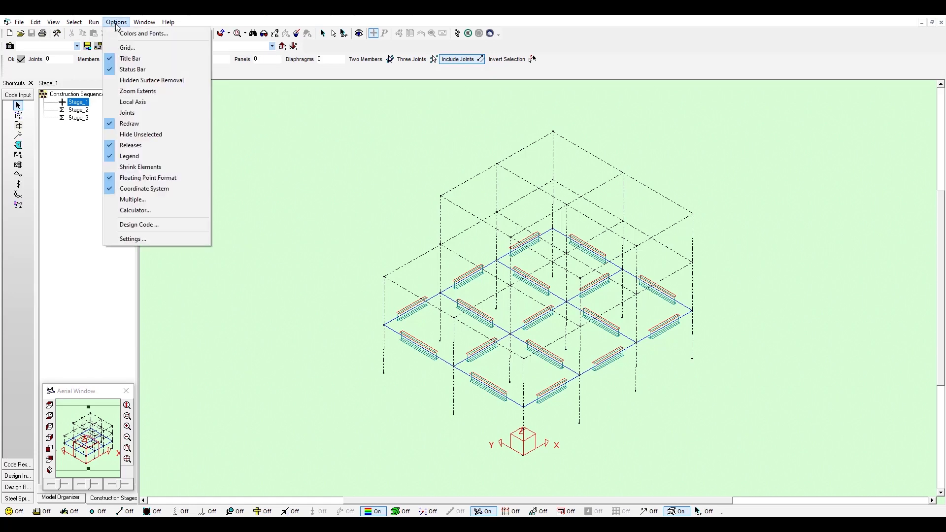
click(153, 226)
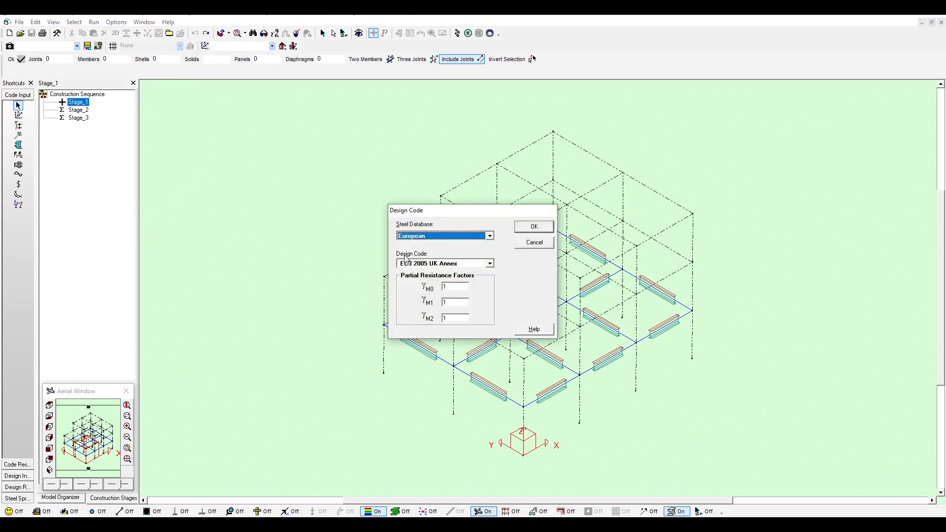
click(544, 227)
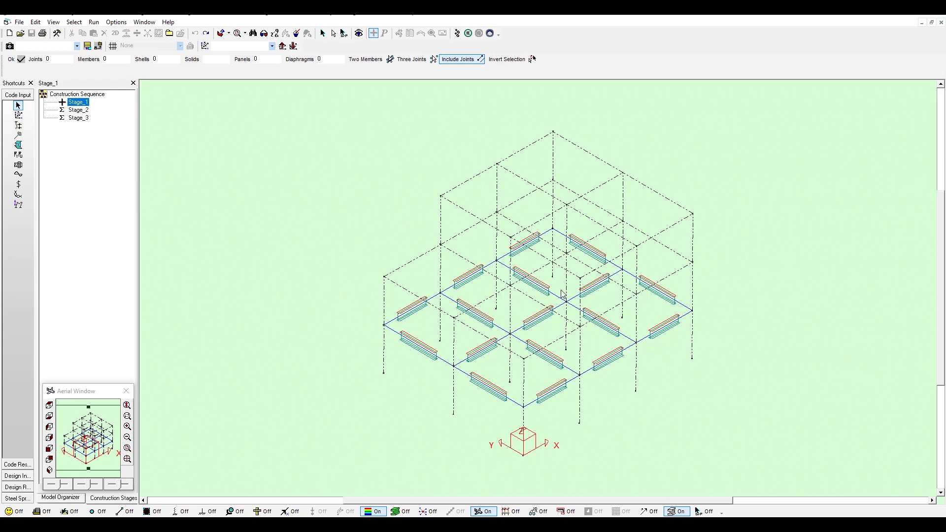
Run the steel code check on Stage_1 for only the load combination 1SW + 1DL + 1LL.
click(461, 35)
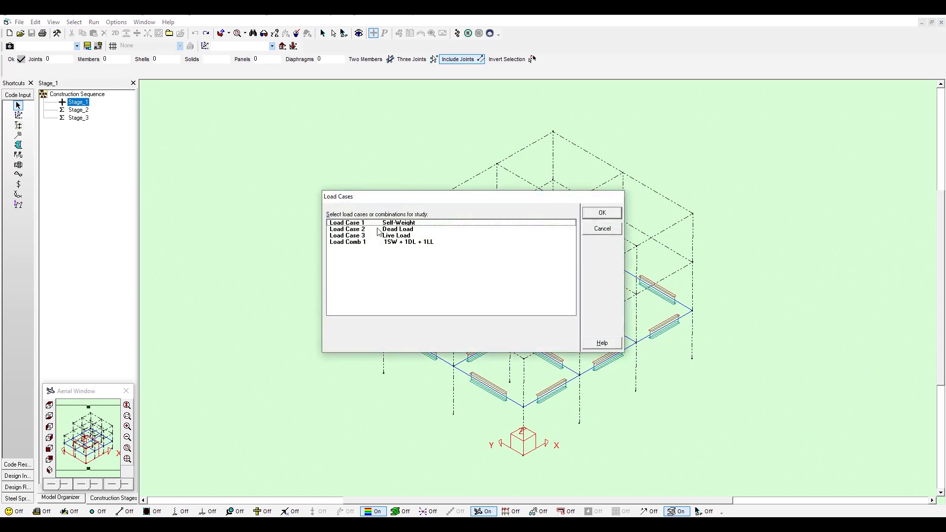
drag(390, 222, 392, 244)
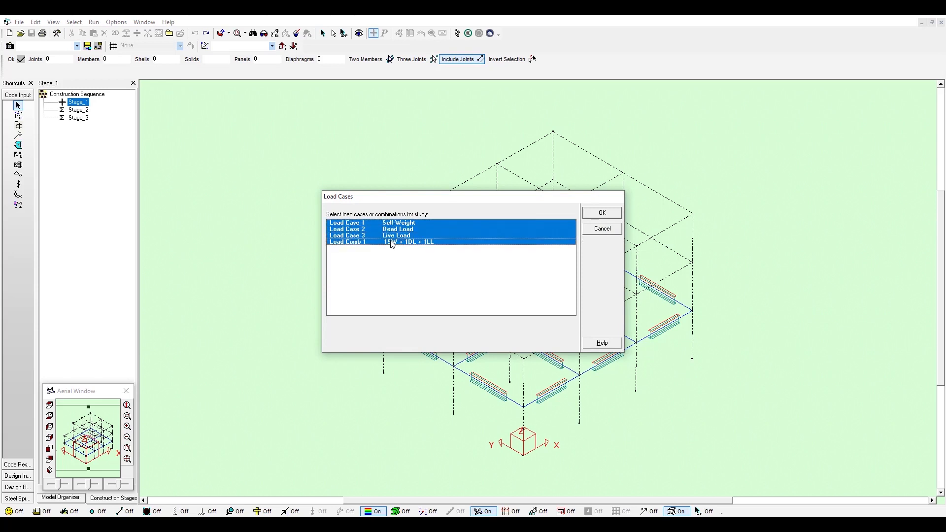
click(434, 243)
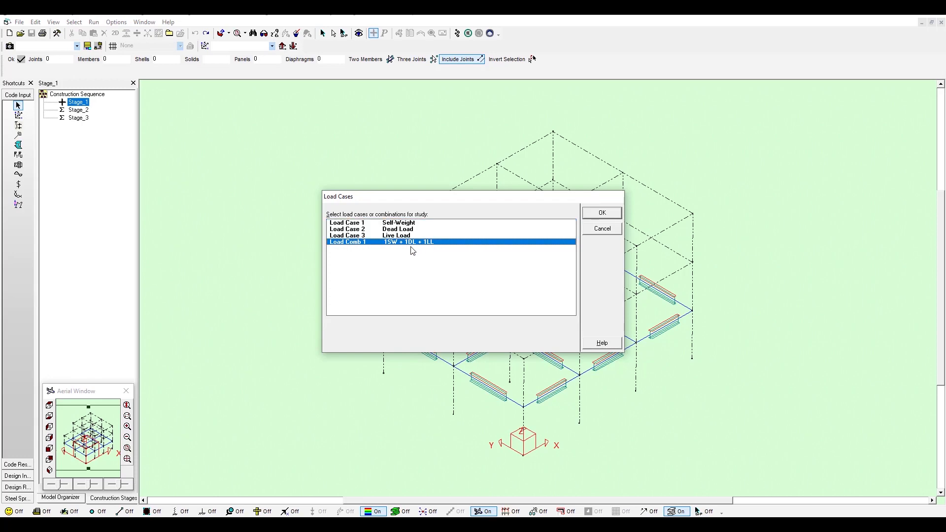
click(602, 213)
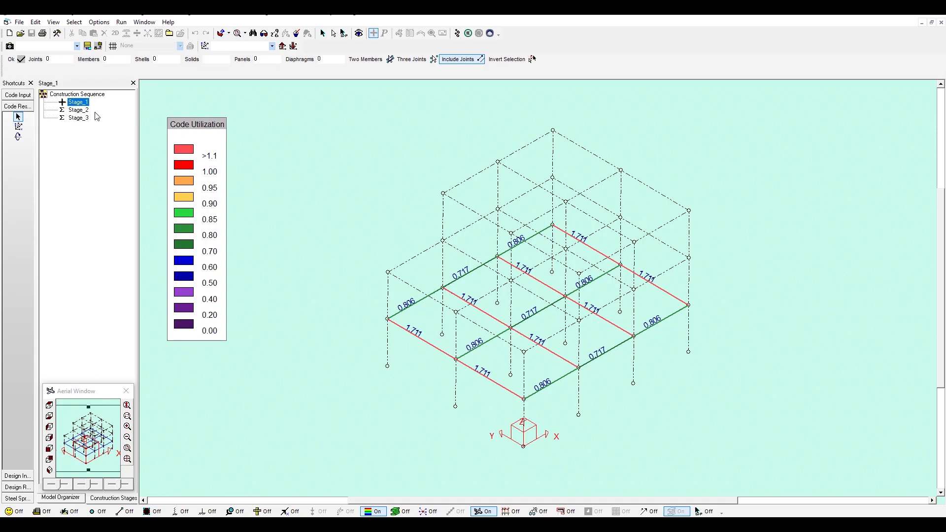
Run the steel code check on Stage_2 for the load combination 1SW + 1DL + 1LL.
click(19, 95)
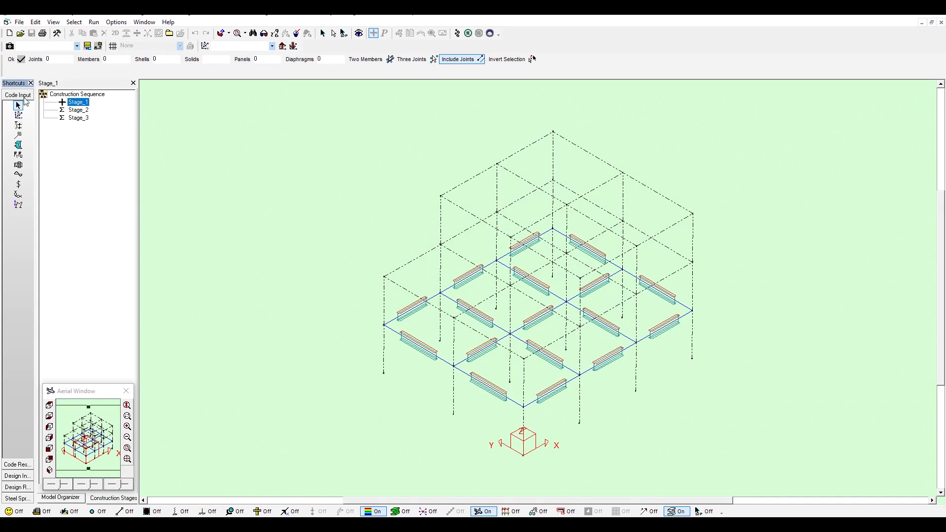
click(87, 112)
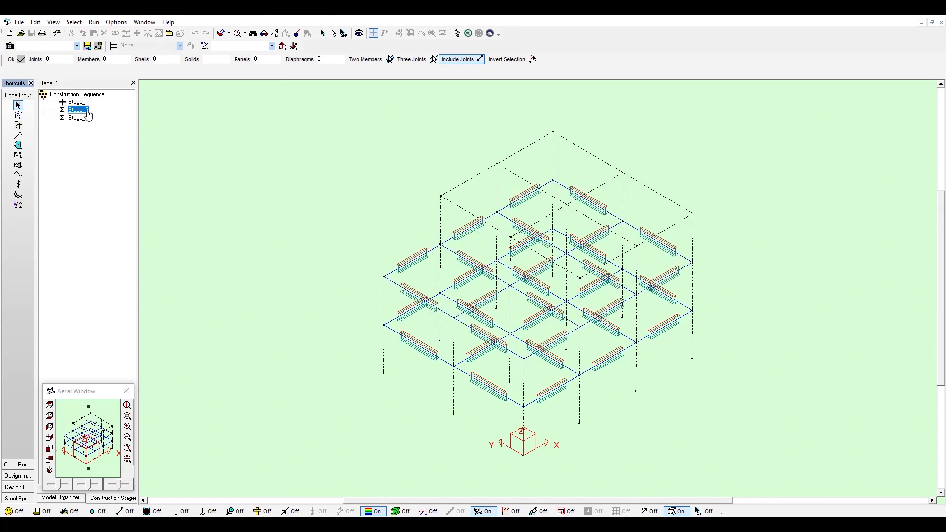
click(458, 33)
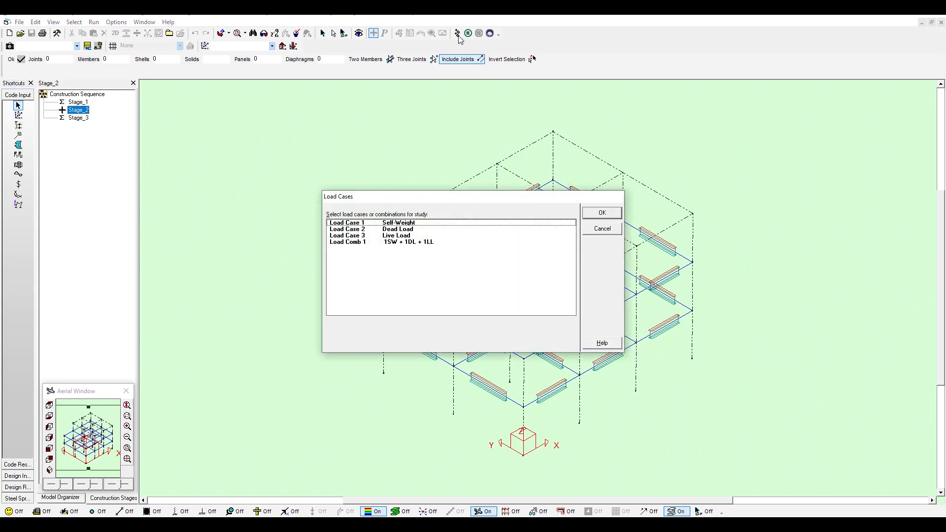
click(417, 243)
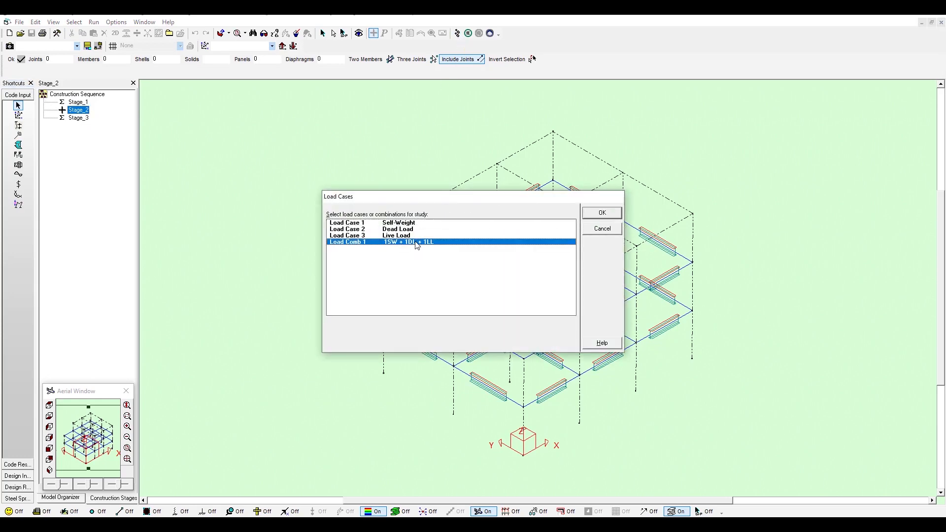
click(599, 215)
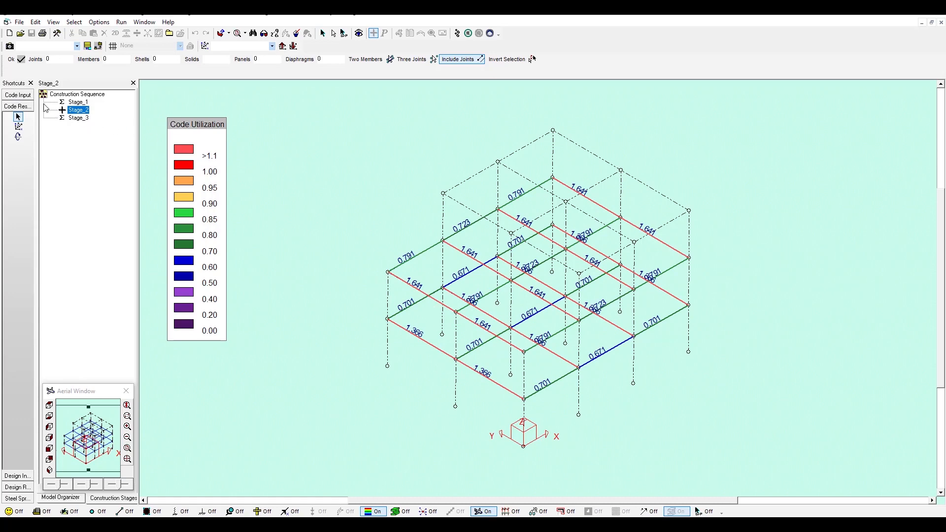
Run the steel code check on Stage_3 for the load combination 1SW + 1DL + 1LL.
click(25, 97)
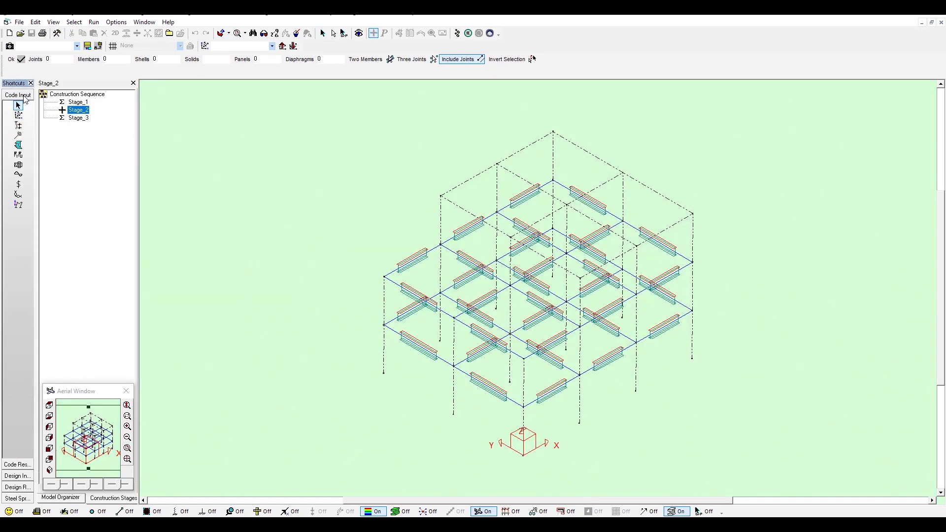
click(79, 120)
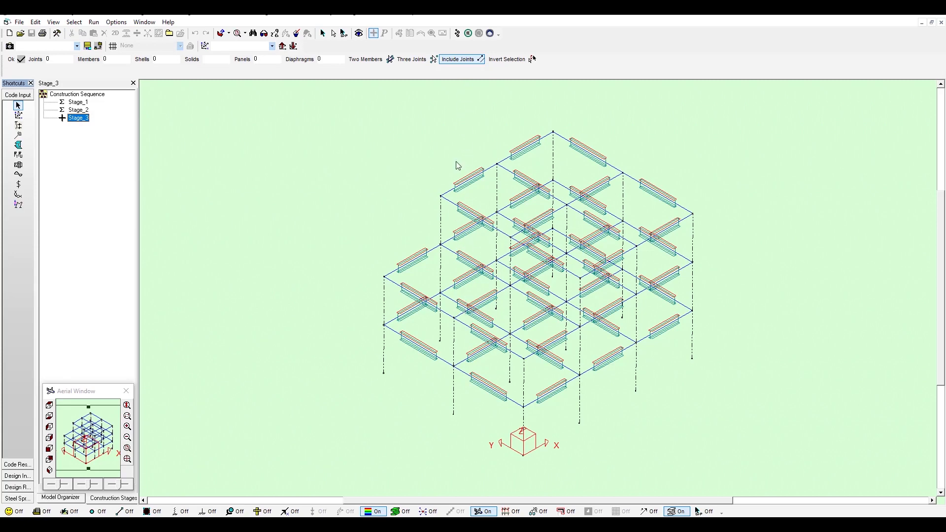
click(458, 35)
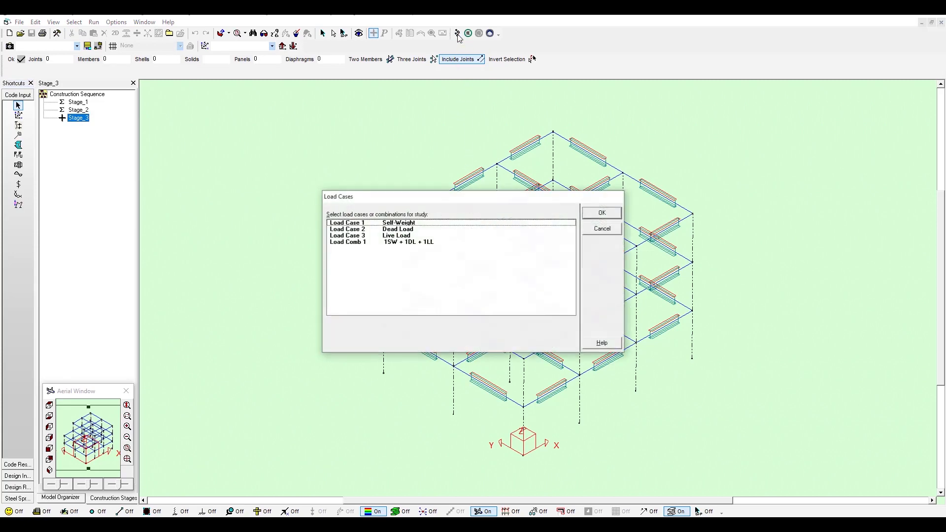
click(402, 242)
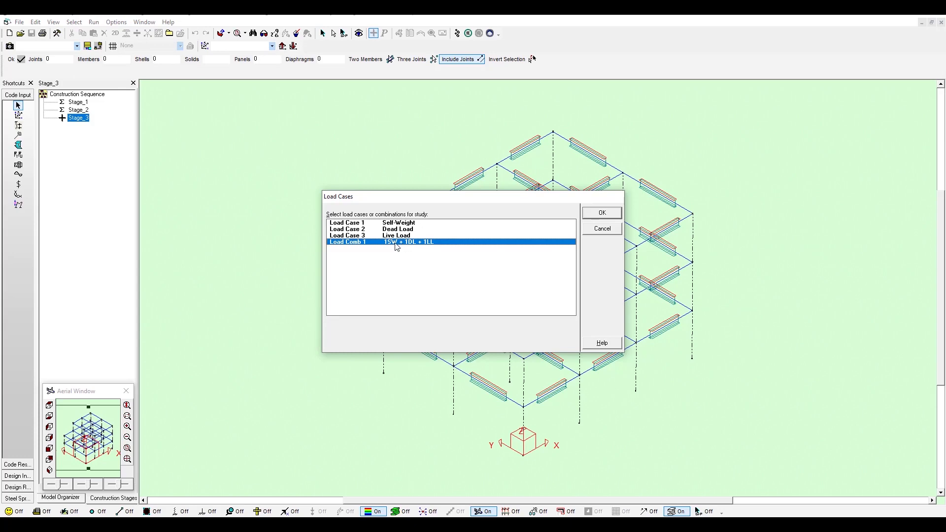
click(602, 213)
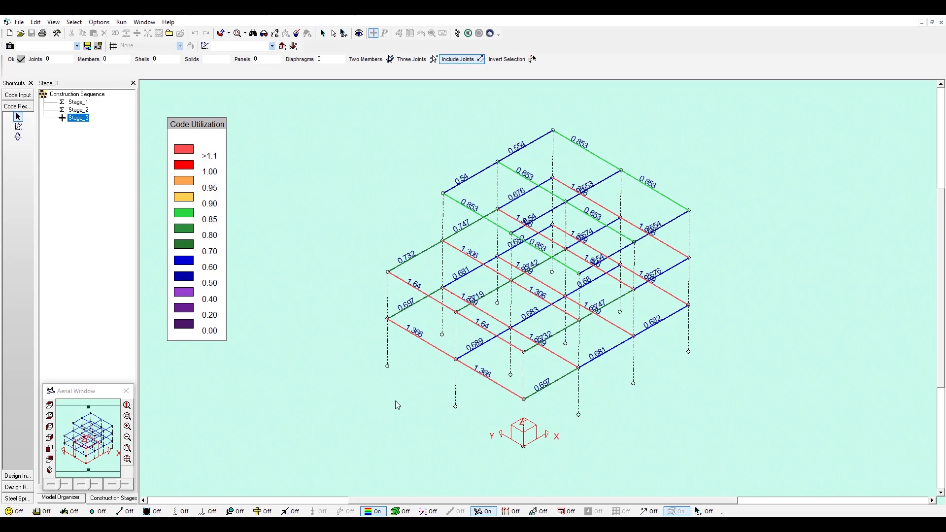
Review the Stage_3 code details report for Member 2, the middle beam on the first floor's front edge along X.
right_click(609, 353)
click(649, 437)
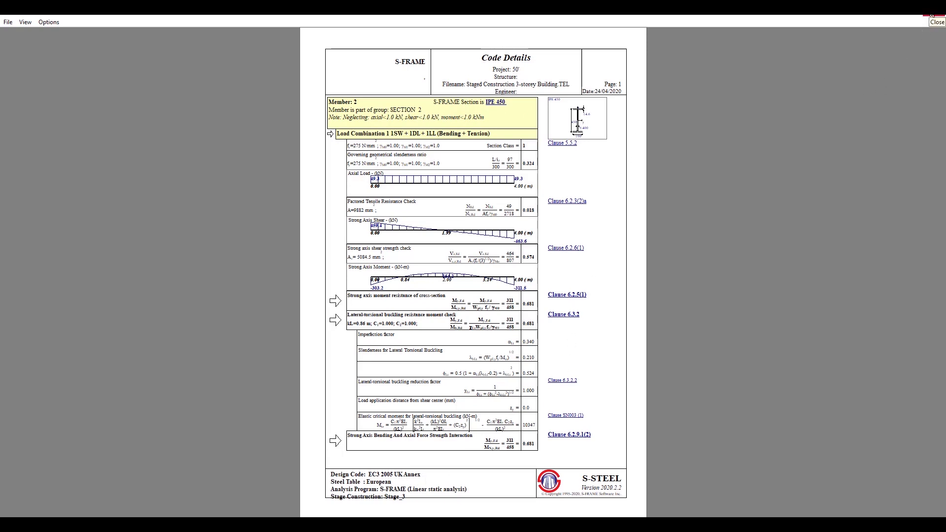
click(932, 15)
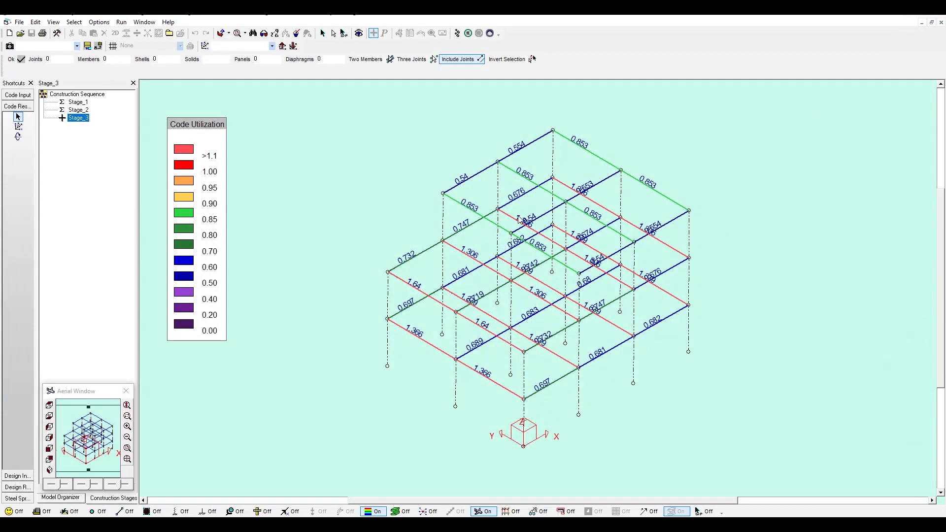
Hide the dashed members and joints outside the steel check, and compare the beam code utilization in Stage_1, Stage_2 and Stage_3.
click(79, 103)
click(12, 511)
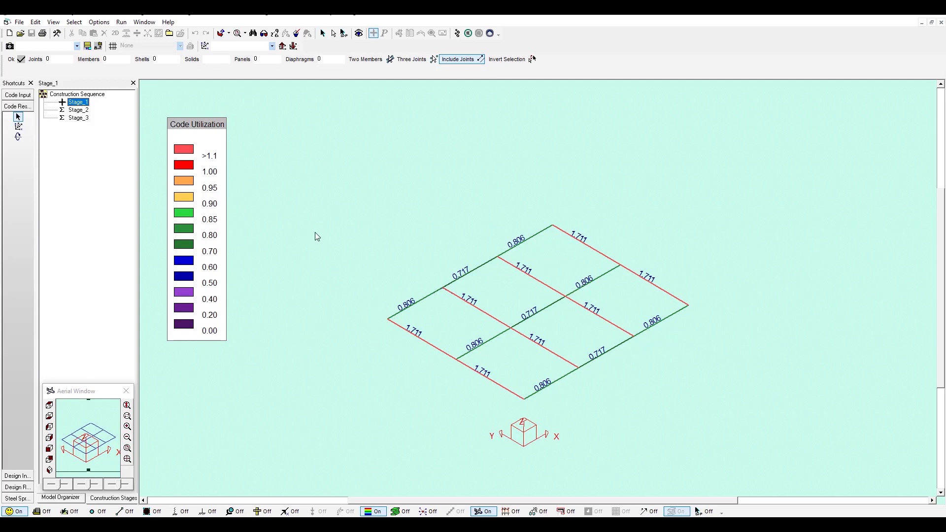
click(83, 111)
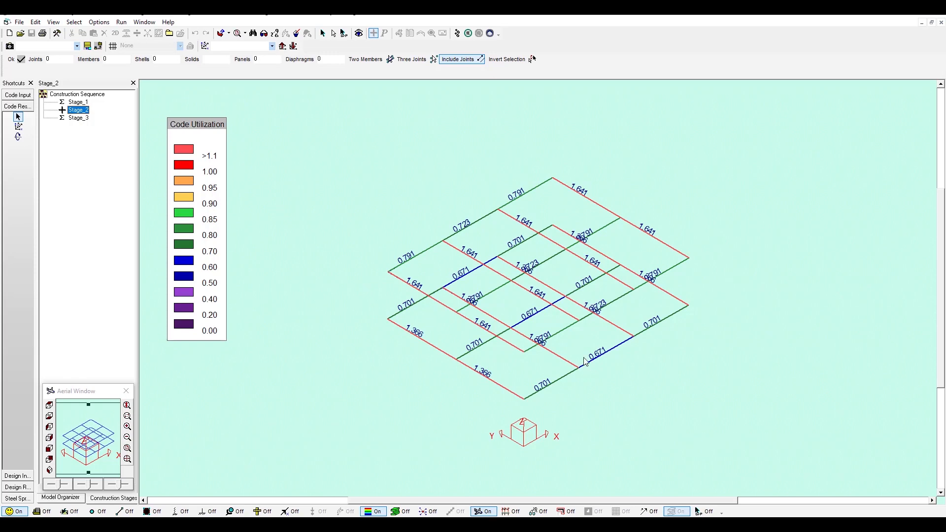
click(79, 119)
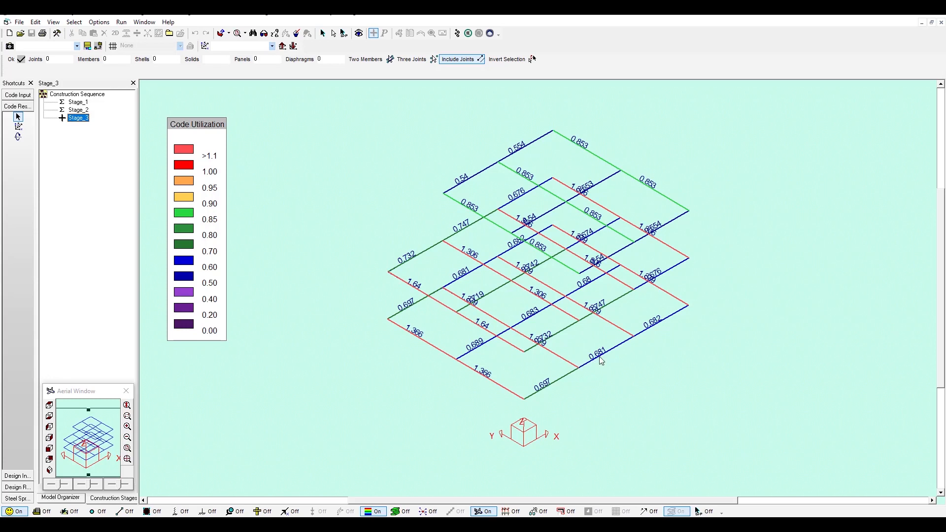
Examine Member 2's axial, shear and bending force diagrams in Stage_3 under 1SW + 1DL + 1LL.
right_click(613, 351)
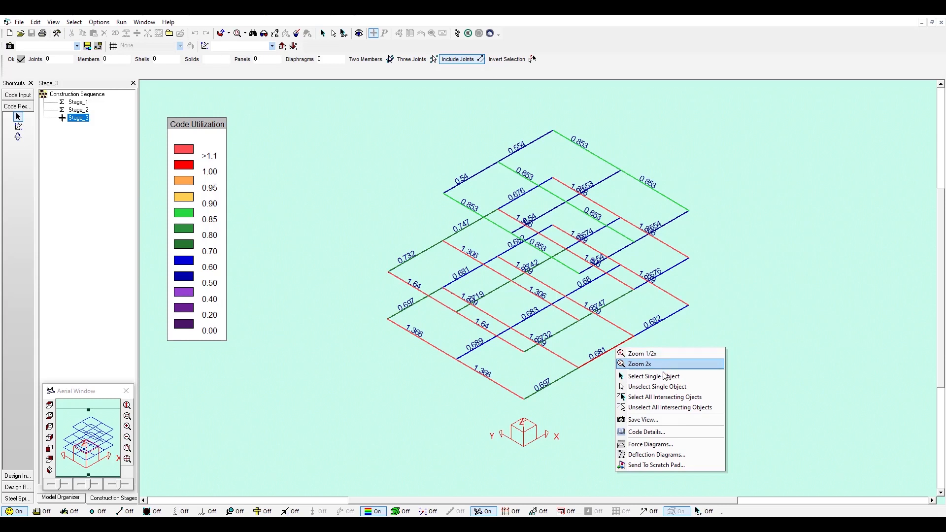
click(647, 446)
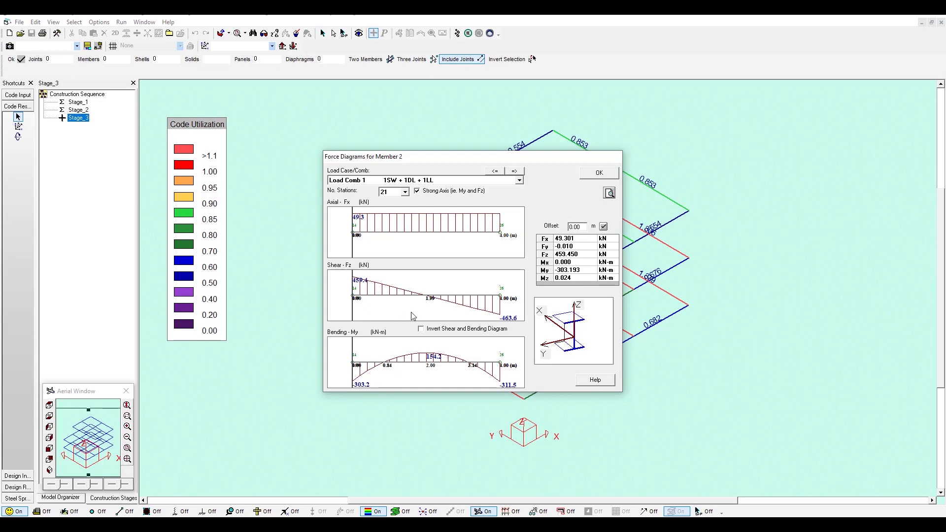
click(593, 175)
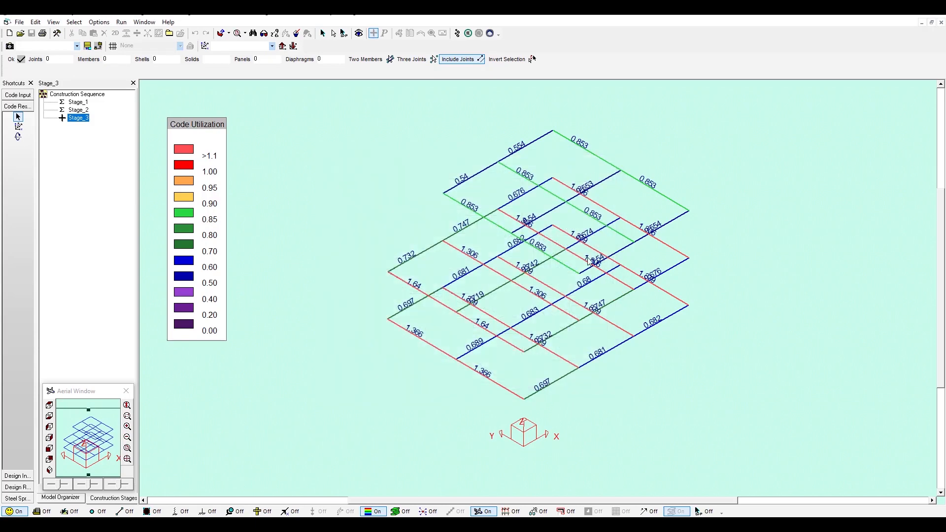
Examine the force diagrams of the same first-floor edge beam, Member 2, in Stage_2 under 1SW + 1DL + 1LL.
click(79, 111)
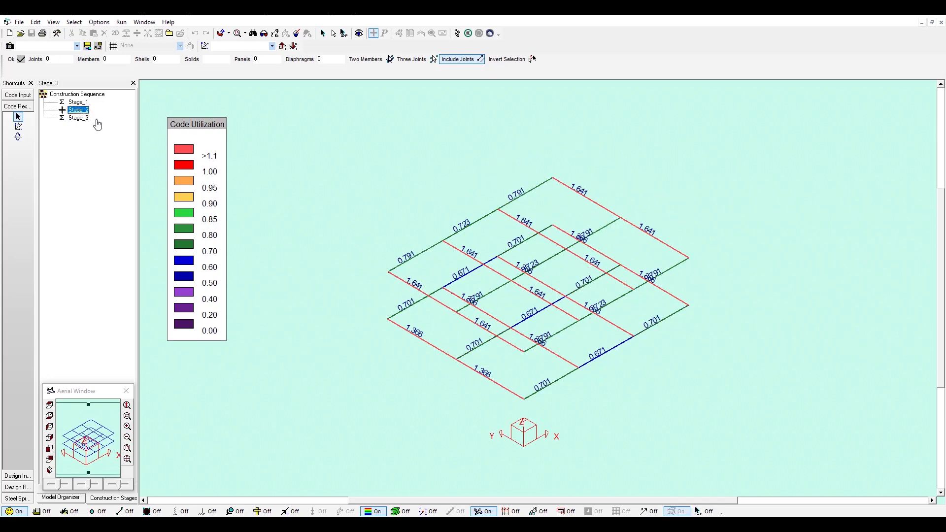
right_click(615, 351)
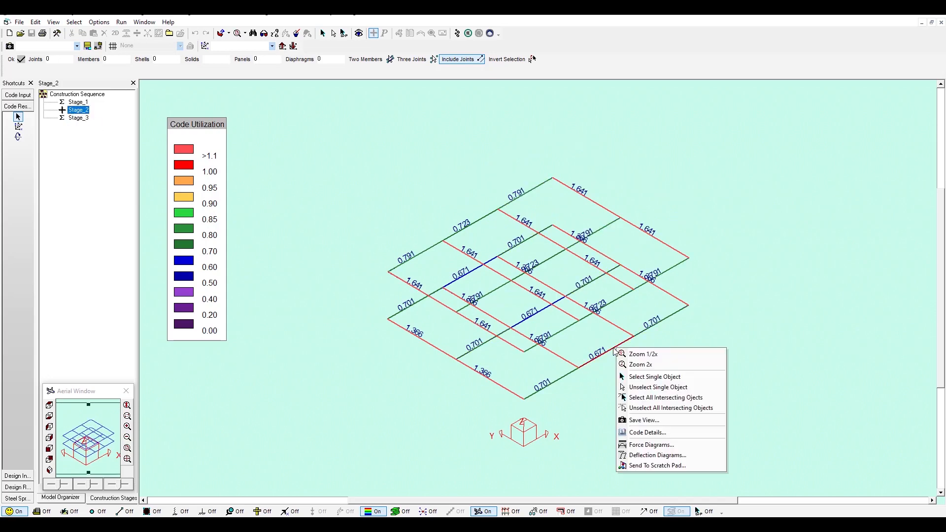
click(671, 446)
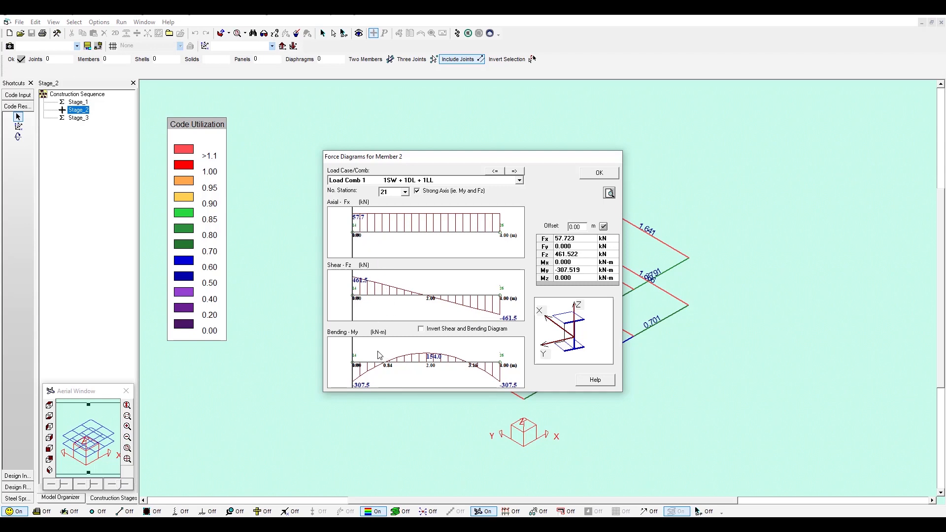
click(606, 175)
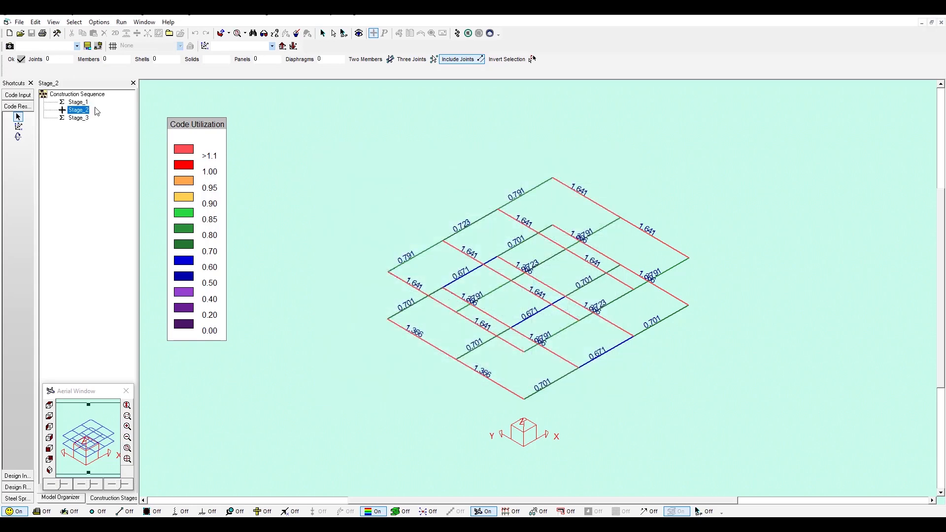
Examine the force diagrams of the same first-floor edge beam, Member 2, in Stage_1 under 1SW + 1DL + 1LL.
click(78, 102)
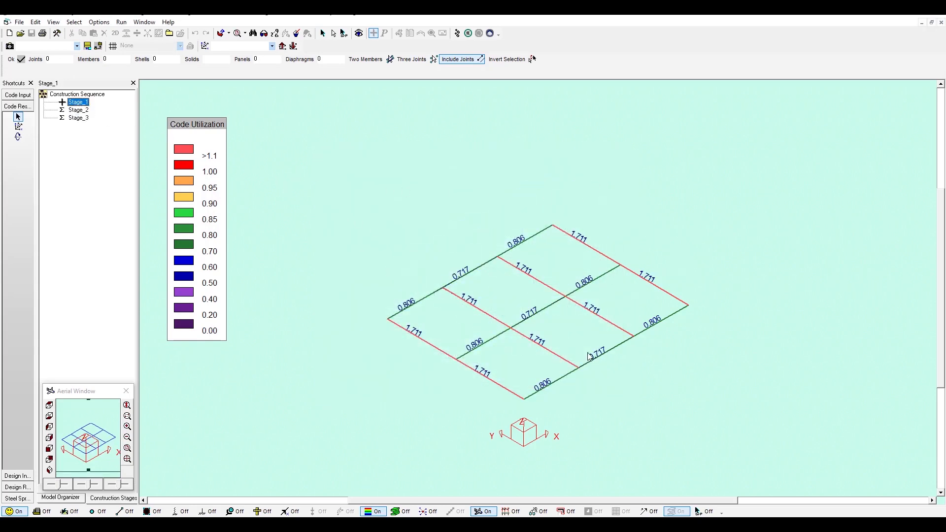
right_click(615, 350)
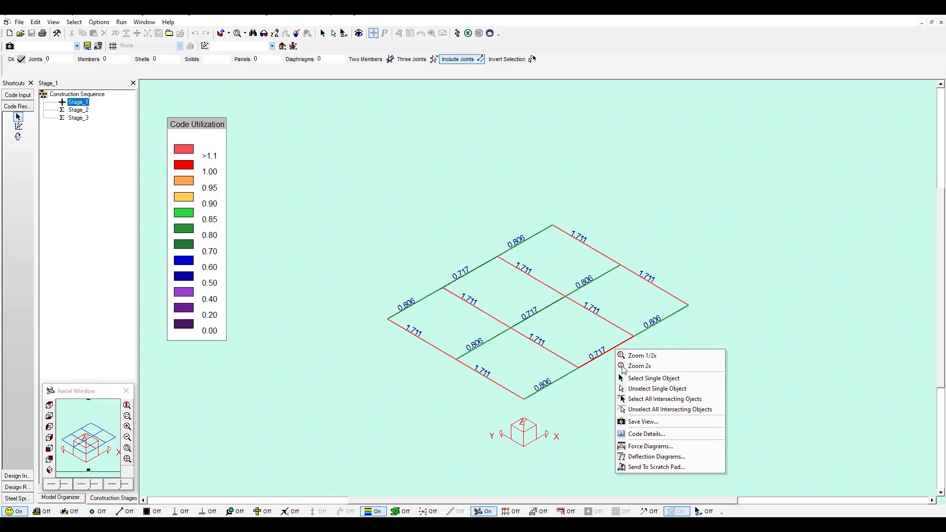
click(658, 447)
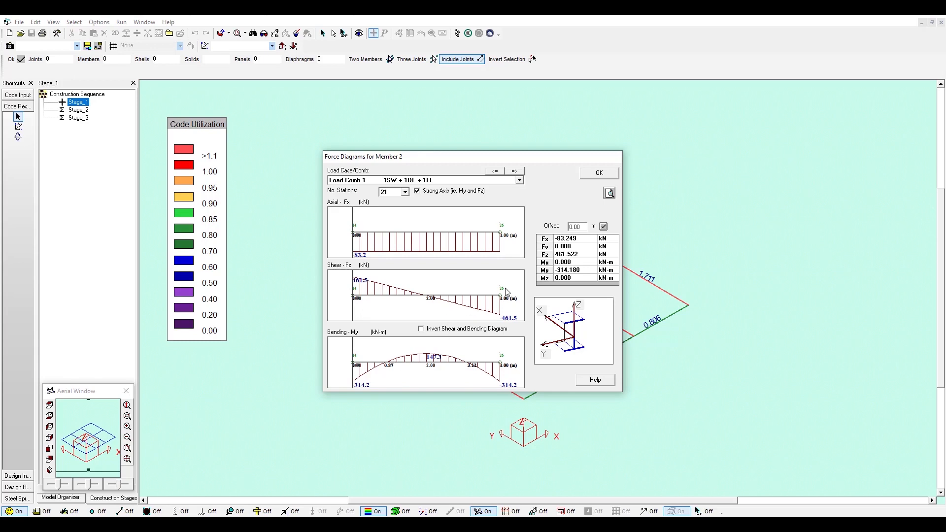
click(591, 177)
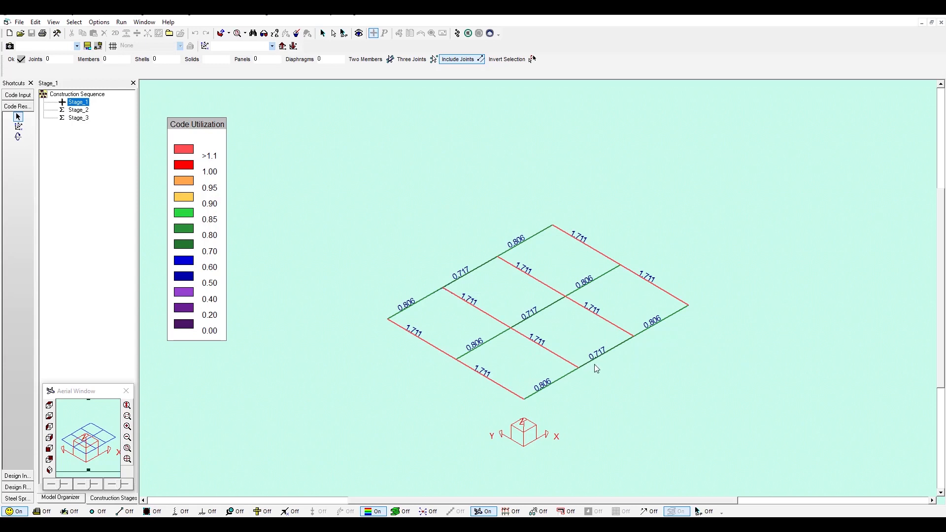
Review the code details report for Member 2 in Stage_2.
click(78, 110)
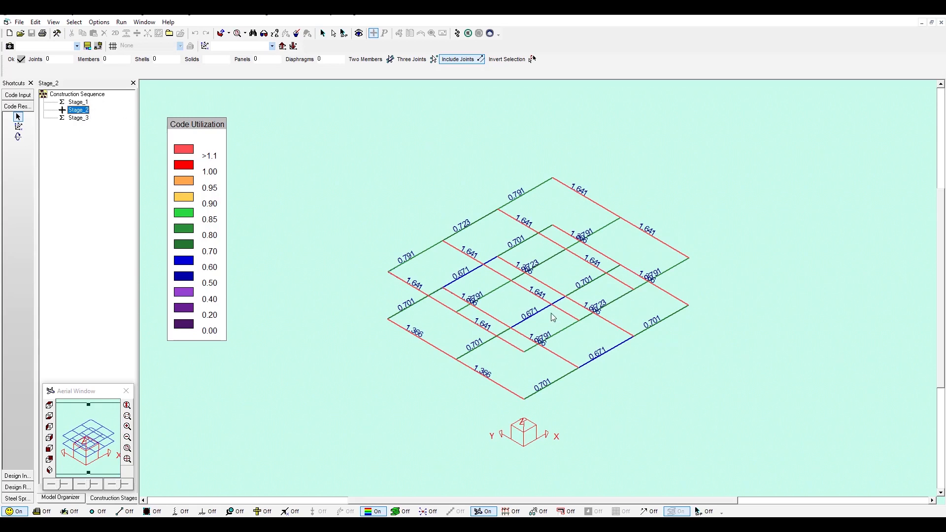
right_click(610, 355)
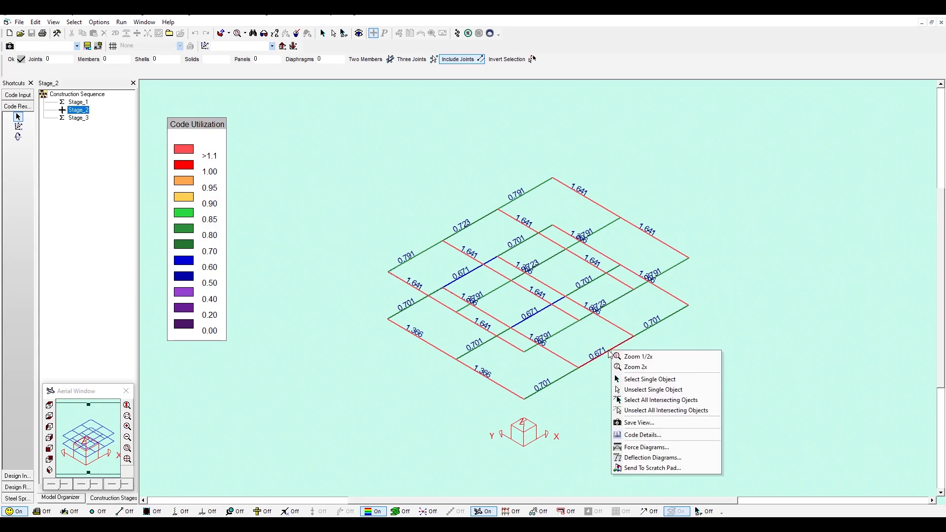
click(655, 434)
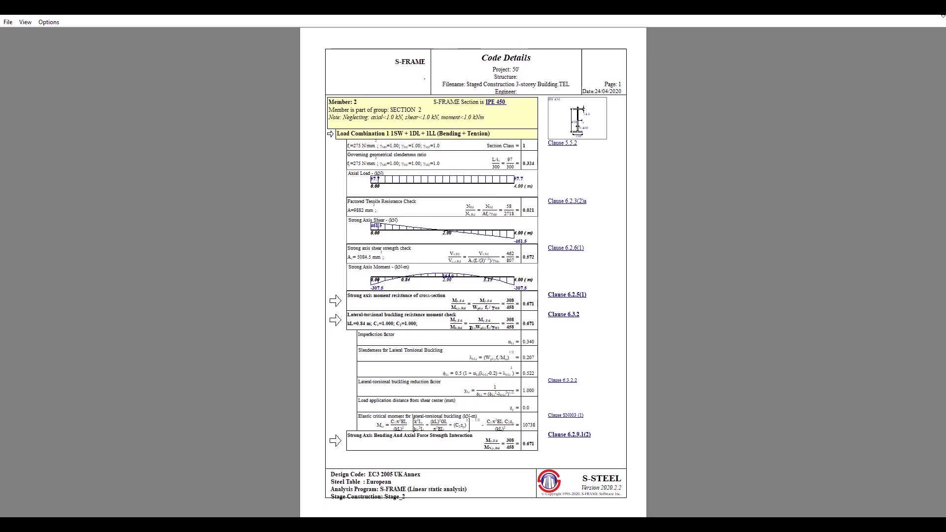
click(940, 22)
Review the code details report for Member 2 in Stage_1.
click(77, 102)
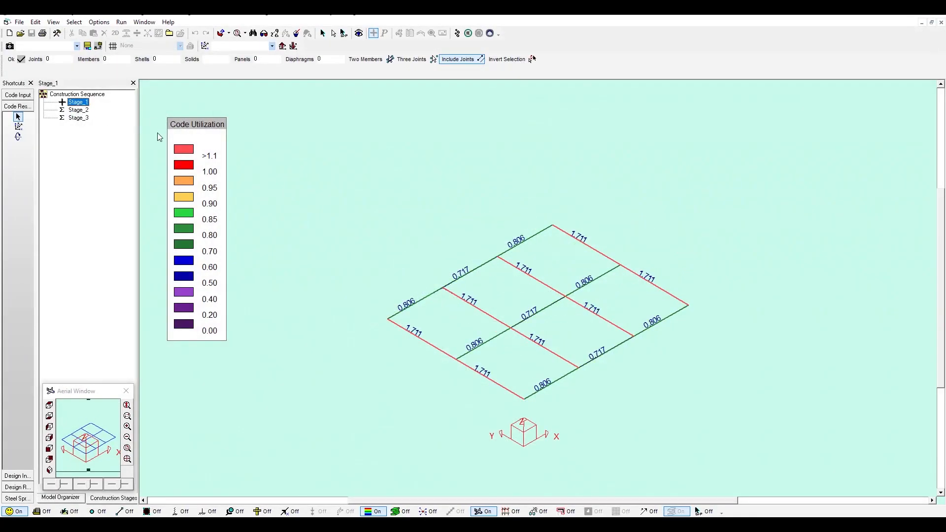
right_click(595, 365)
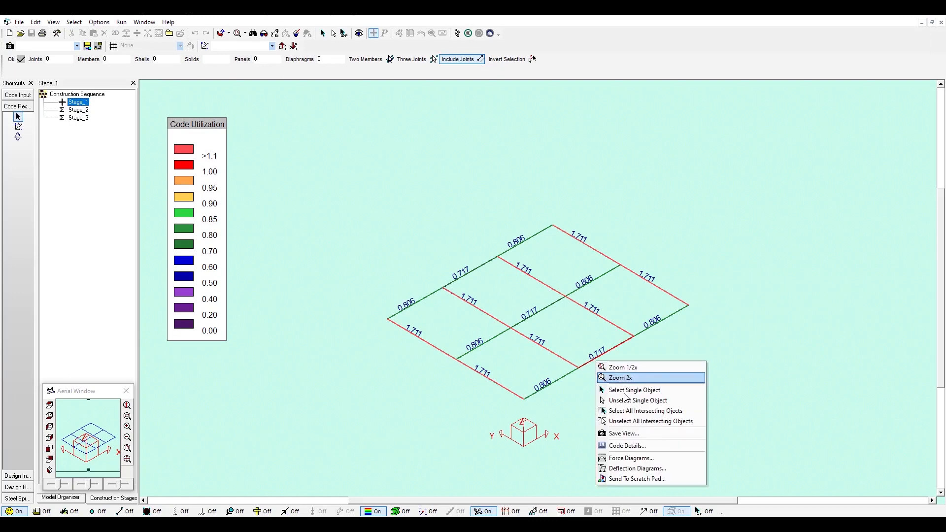
click(639, 446)
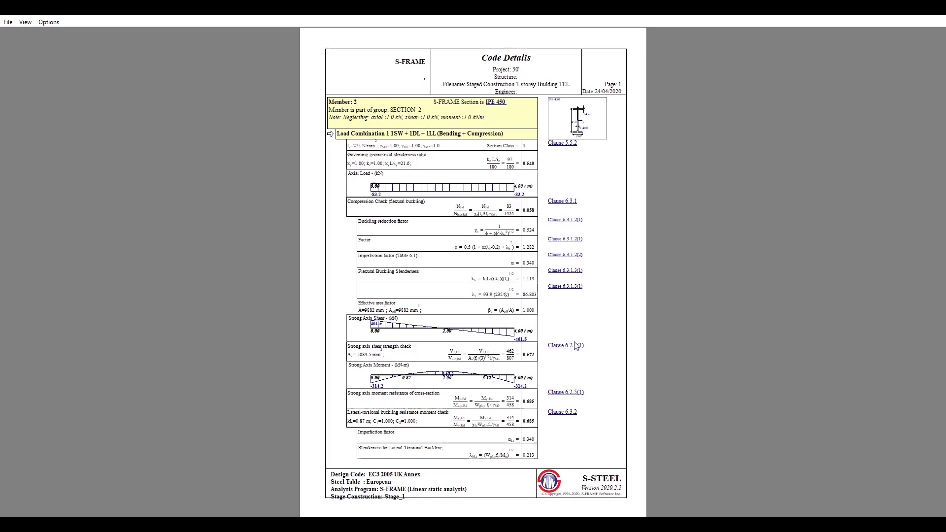
click(934, 15)
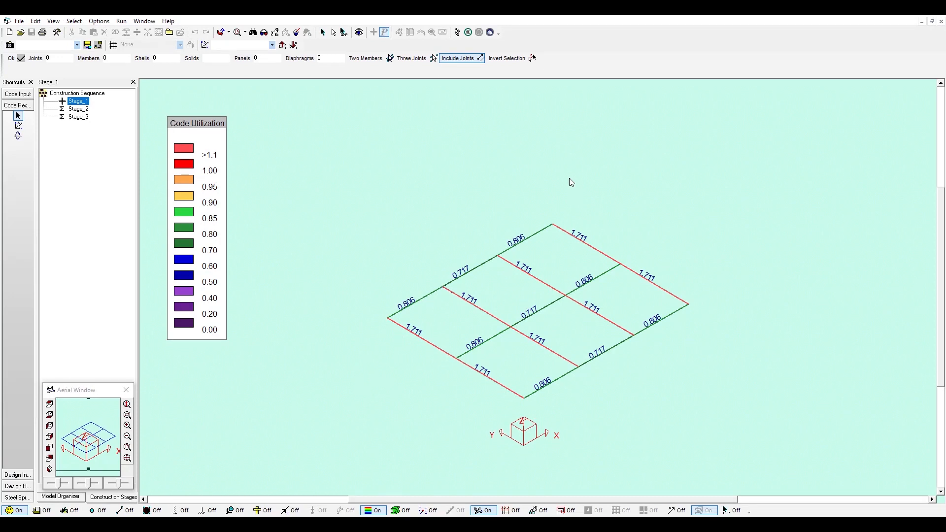
Switch from steel to concrete design and run the Stage_1 column code check for 1SW + 1DL + 1LL over 0.0-1.0 of the member length.
click(490, 33)
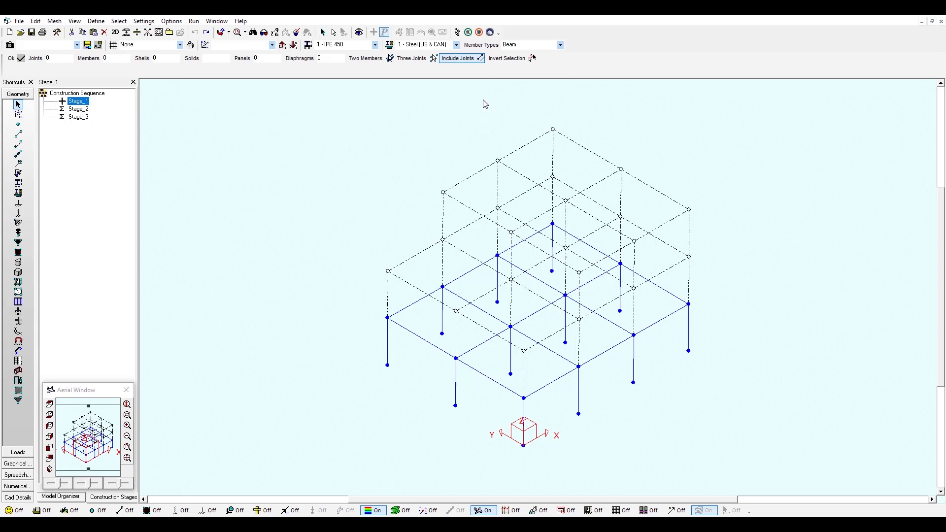
click(479, 32)
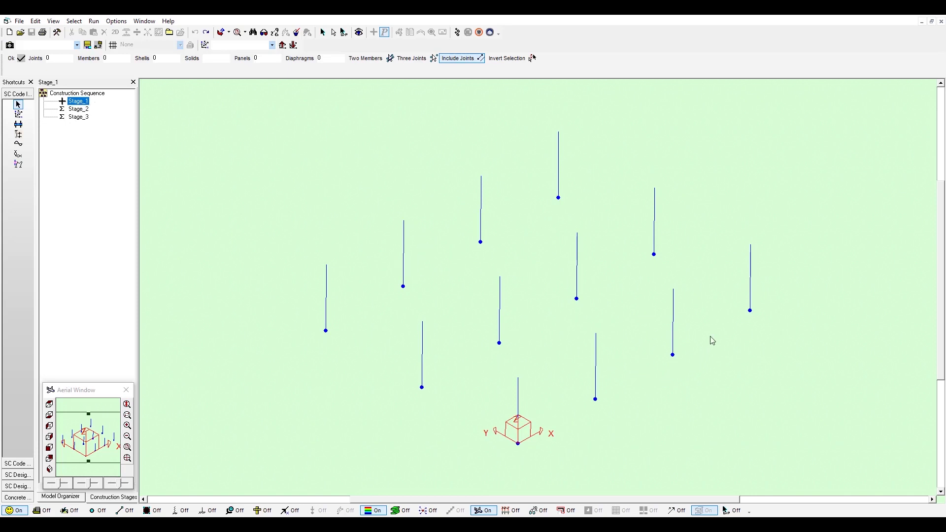
click(457, 33)
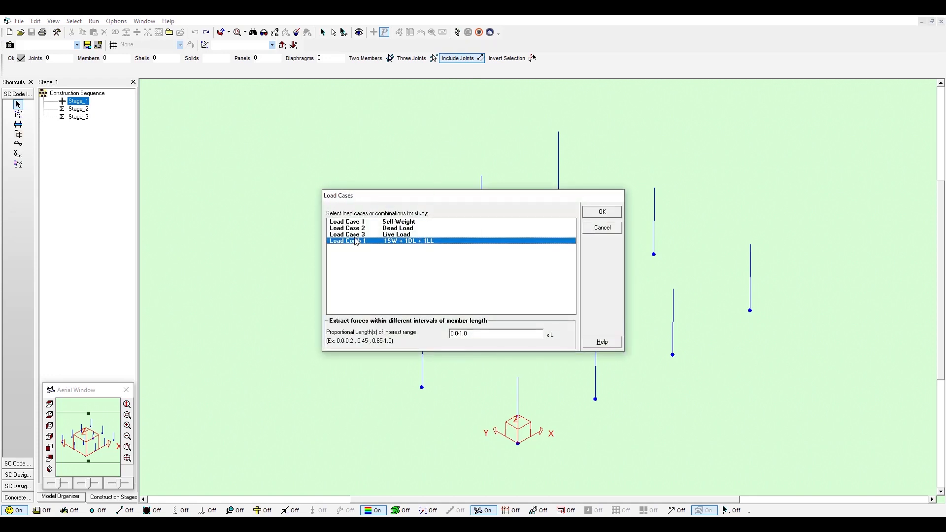
click(618, 212)
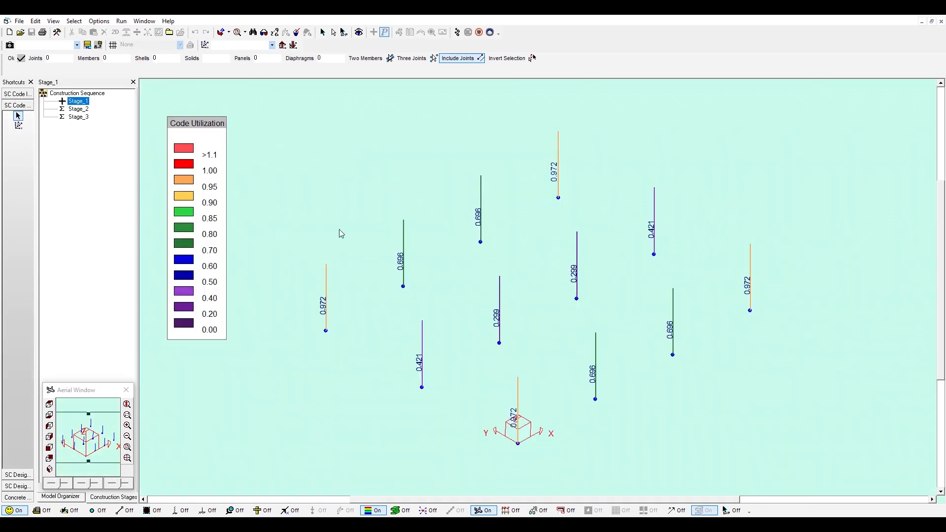
Run the concrete column code check for Stage_2 under 1SW + 1DL + 1LL over 0.0-1.0 of the member length.
click(19, 94)
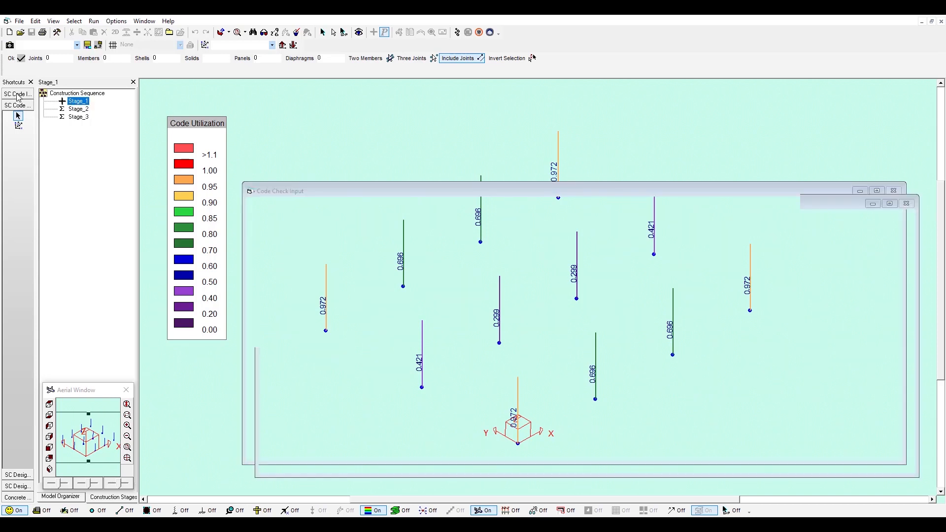
click(79, 110)
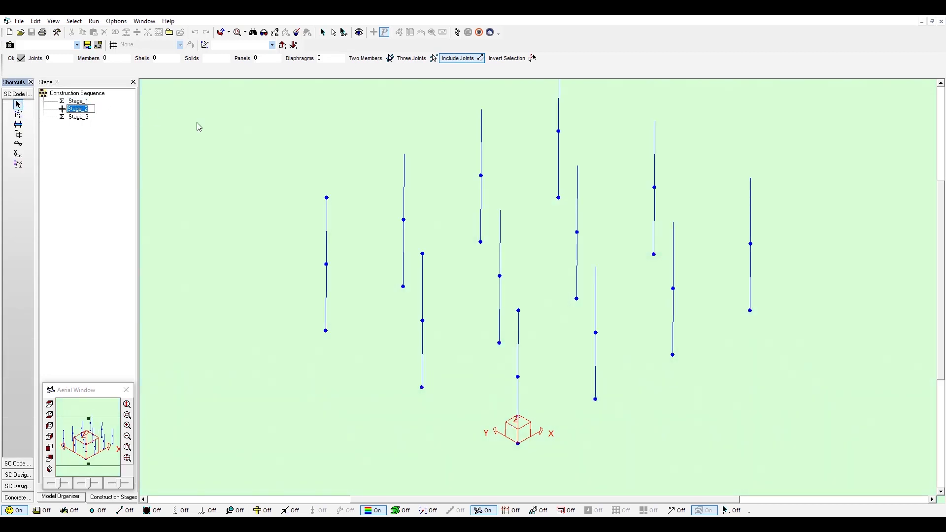
click(457, 32)
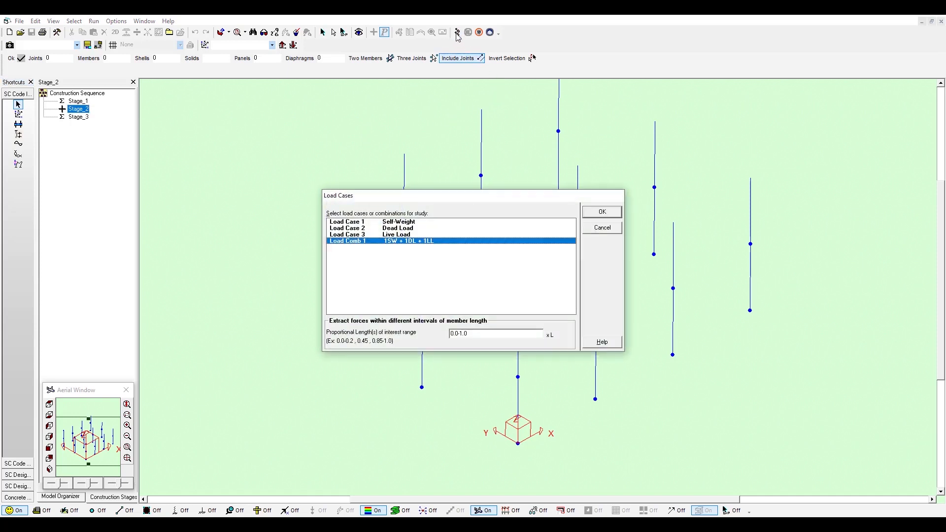
click(602, 212)
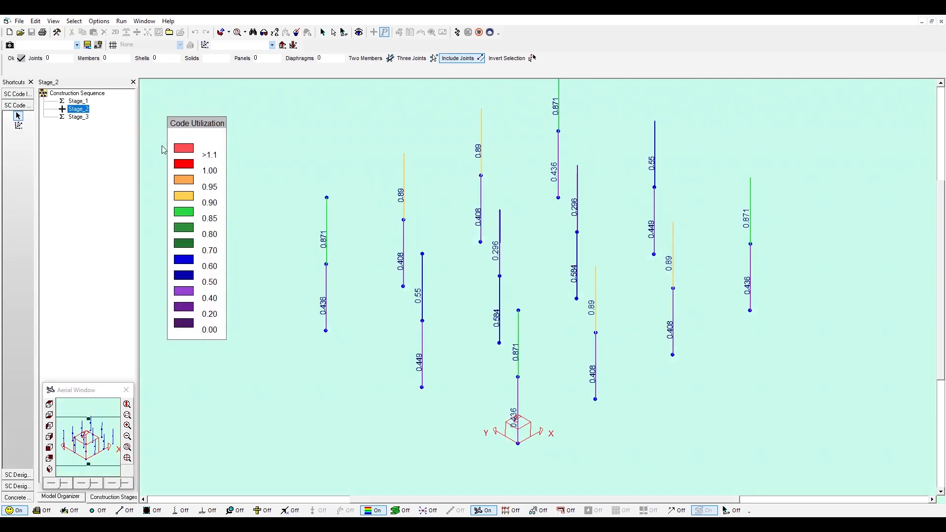
Run the concrete column code check for Stage_3 under 1SW + 1DL + 1LL over 0.0-1.0 of the member length.
click(19, 95)
click(78, 118)
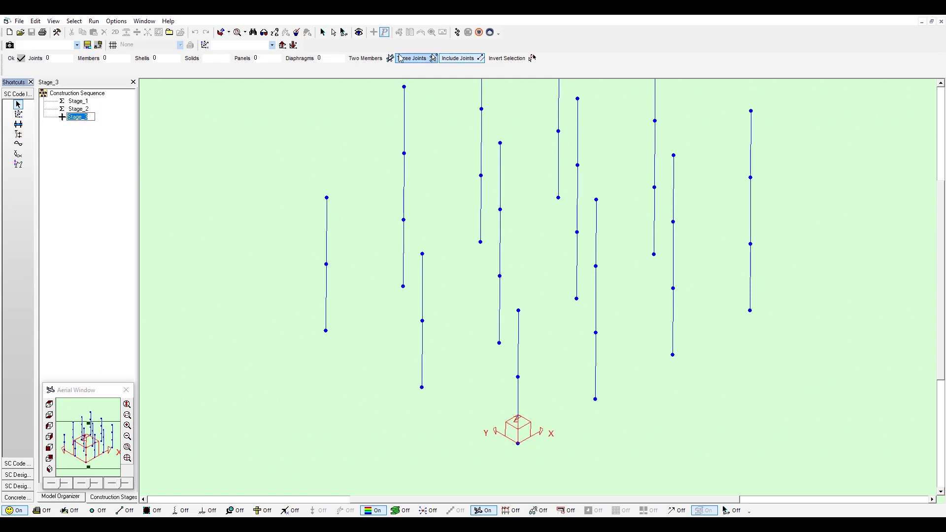
scroll(497, 186, down, 2)
middle_drag(481, 258, 463, 320)
click(457, 33)
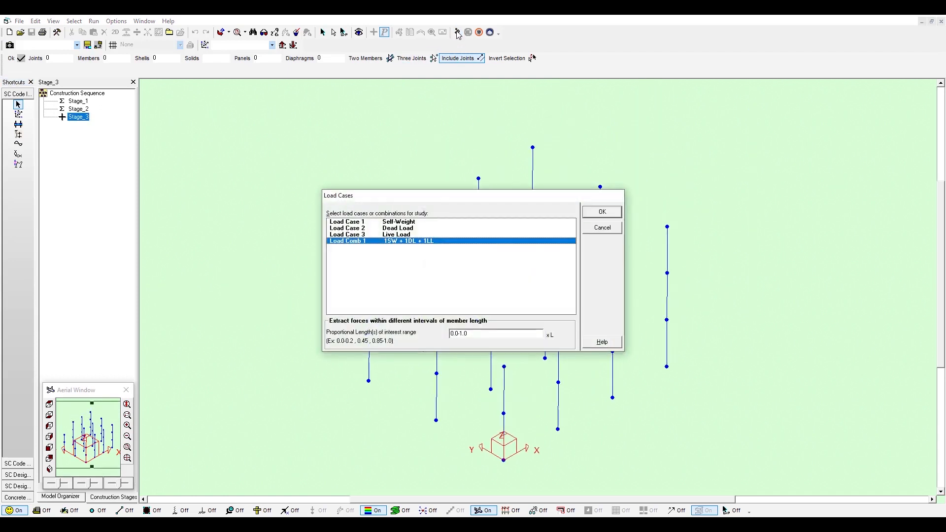
click(602, 212)
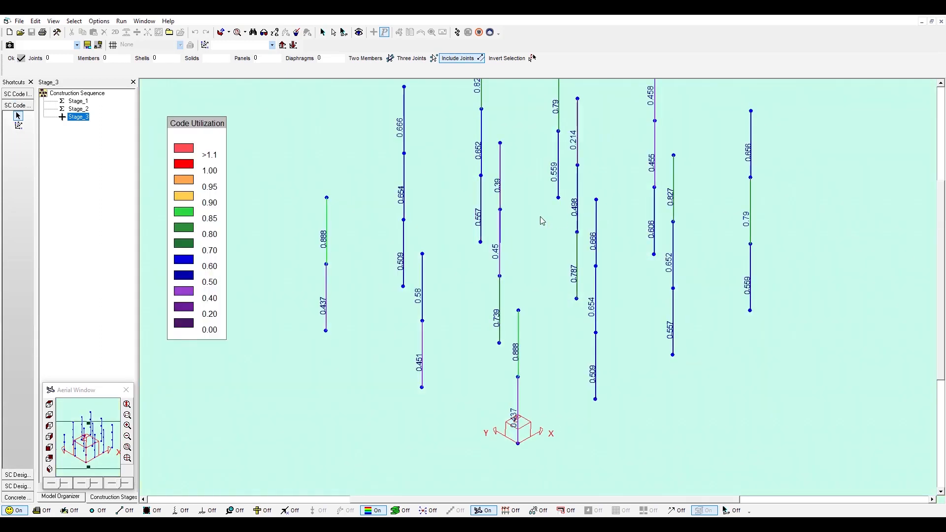
scroll(558, 281, down, 2)
middle_drag(566, 226, 555, 266)
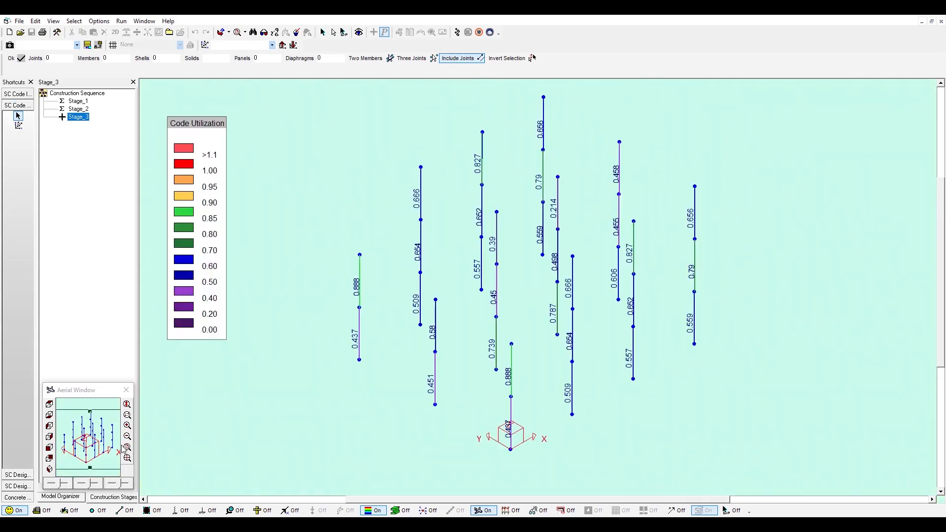
click(127, 447)
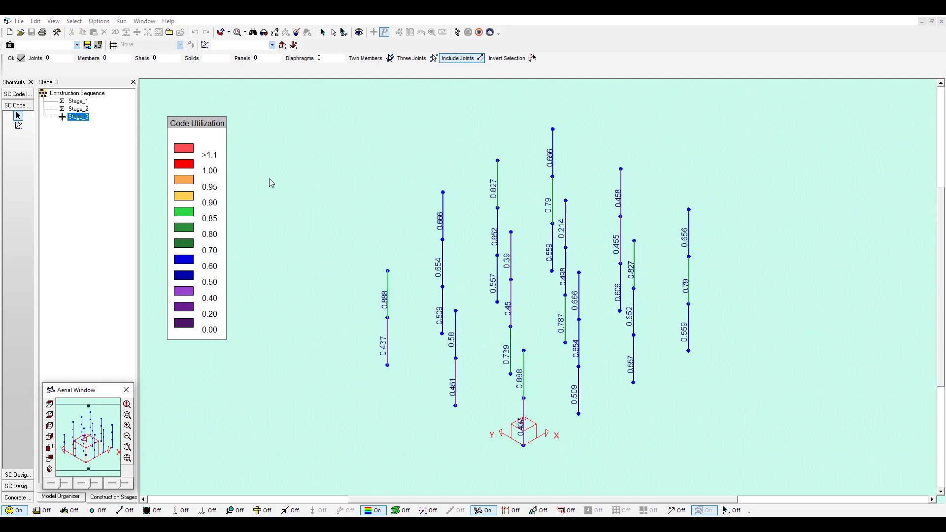
Review the code details report of the corner column at the origin, Member 52, in Stage_1.
click(79, 101)
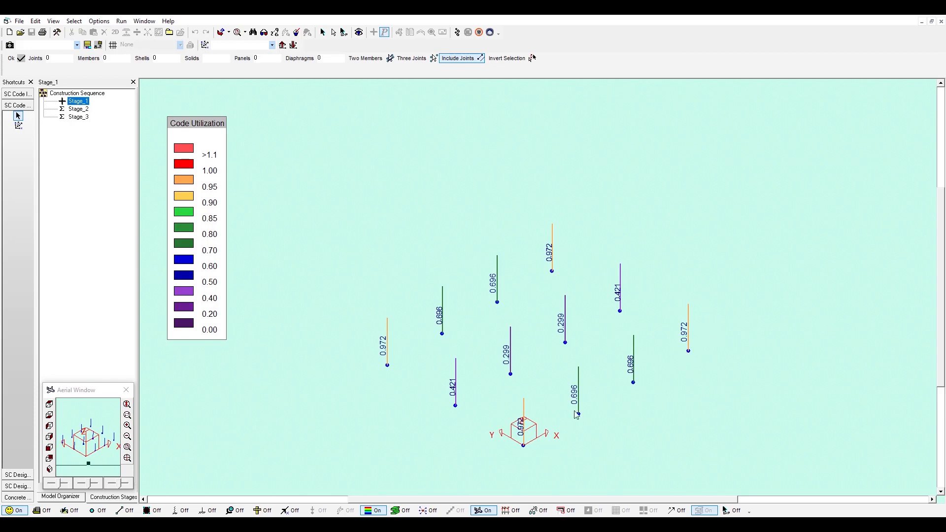
right_click(525, 413)
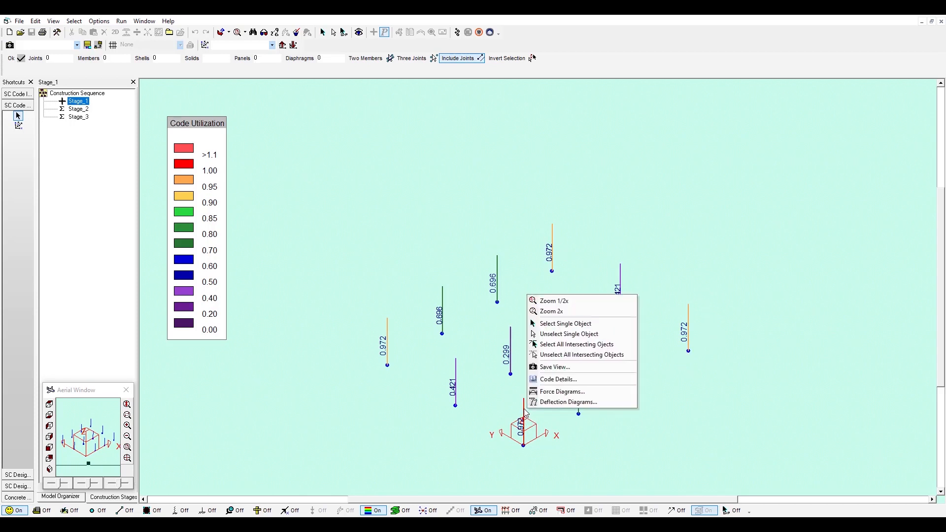
click(555, 381)
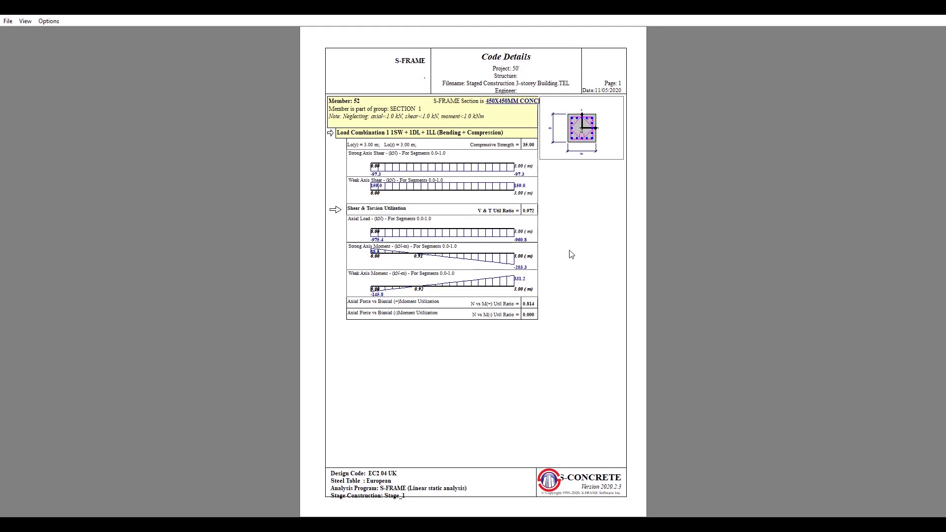
View Member 52's 450x450mm concrete section in the maximized S-CONCRETE Visual Editor for 1SW + 1DL + 1LL over 0.0-1.0 of its length.
click(516, 101)
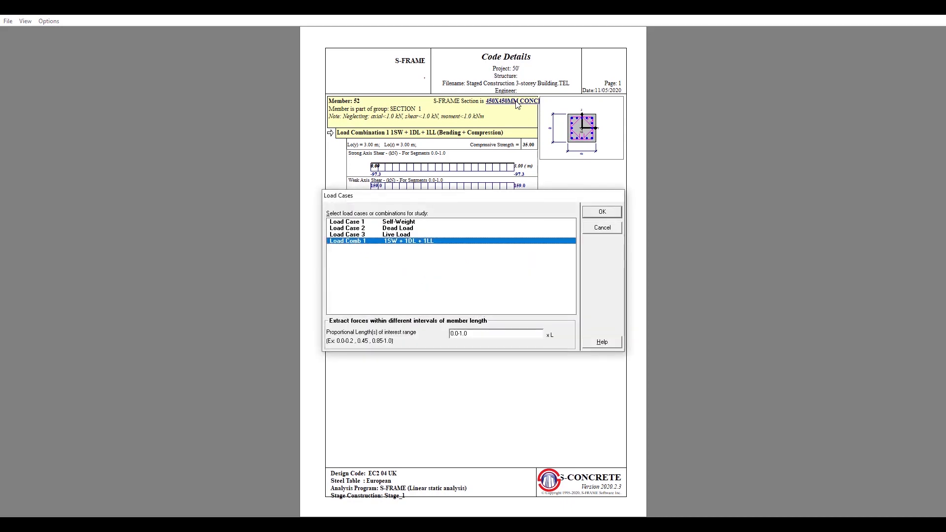
click(596, 218)
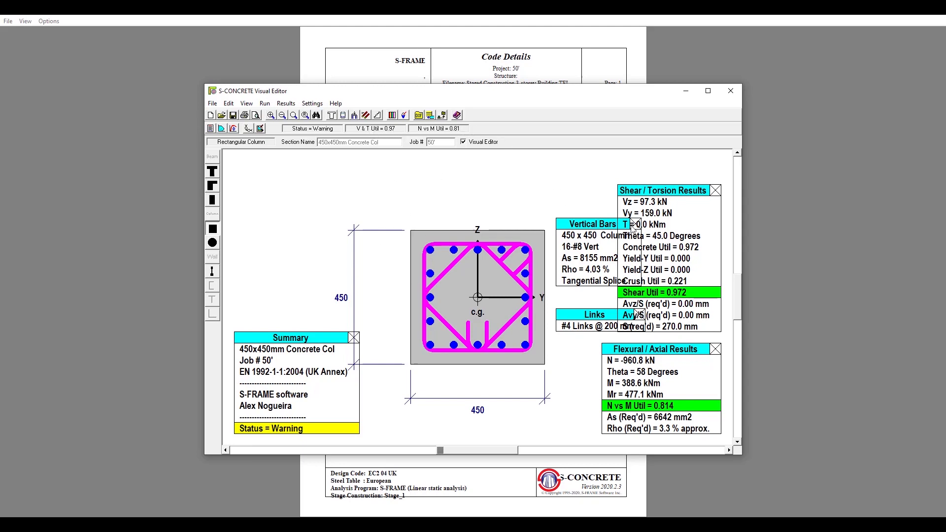
click(707, 91)
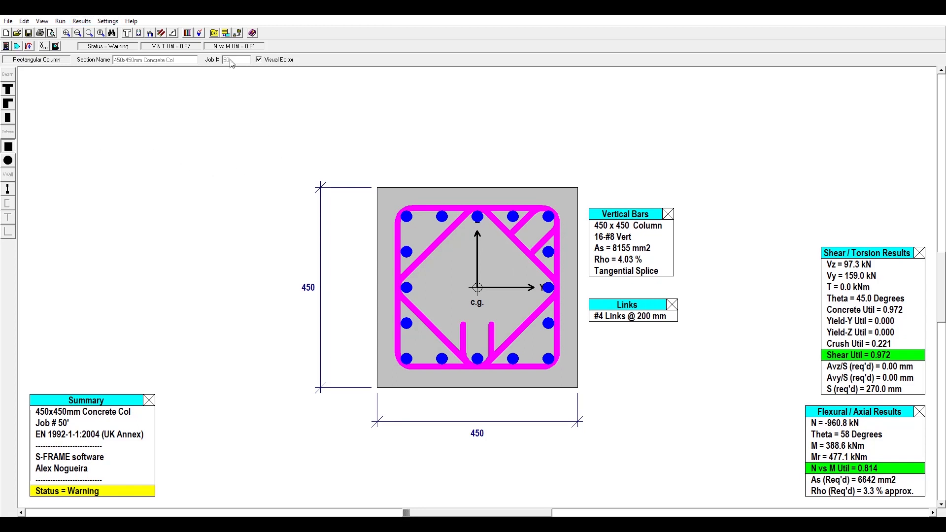
Review the section's results report for axial and moment, shear and torsion and the list of messages, then return to the Stage_1 model.
click(80, 21)
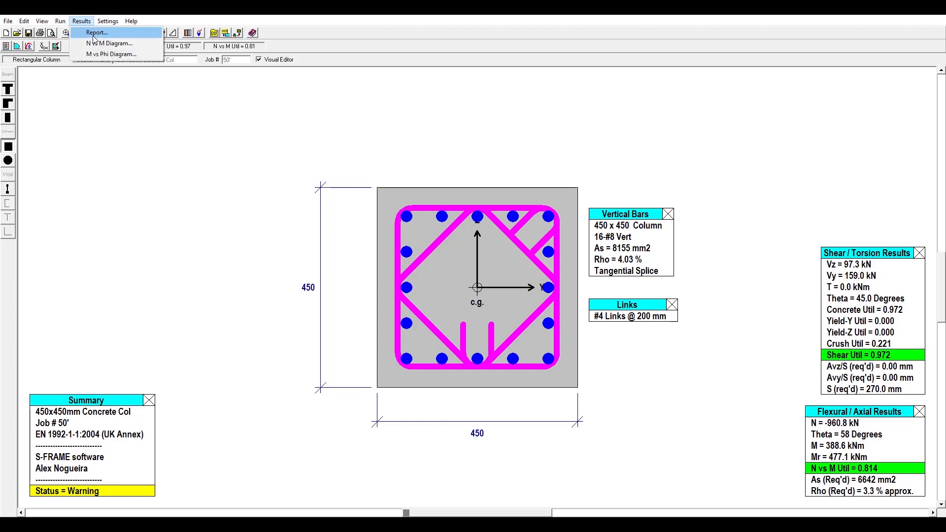
click(96, 34)
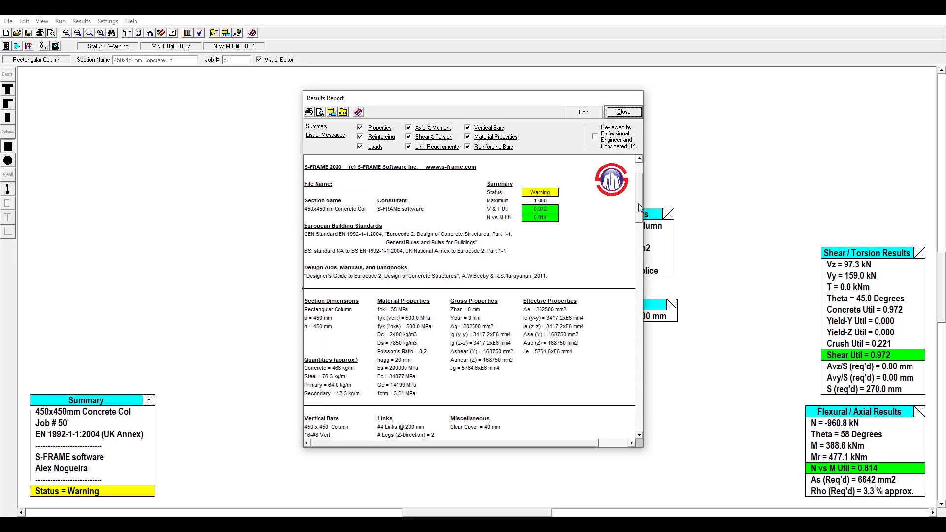
scroll(637, 197, down, 3)
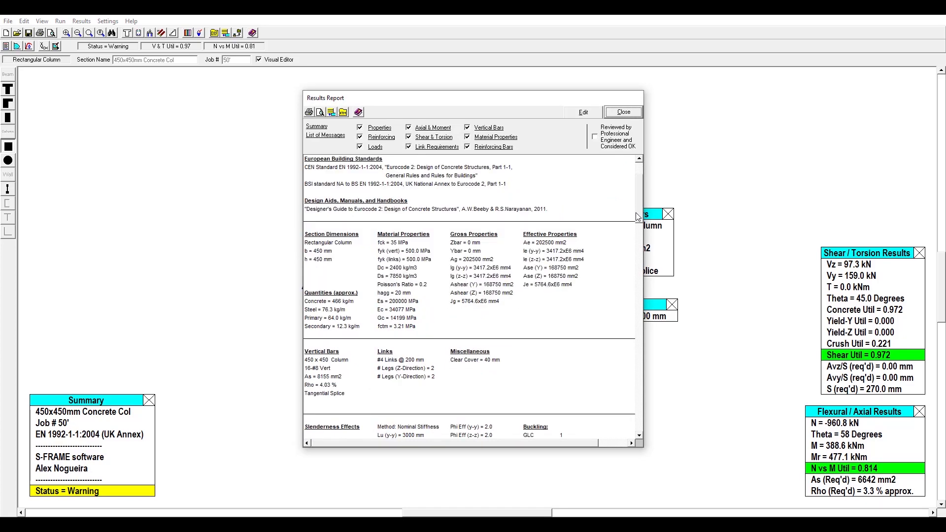
click(427, 129)
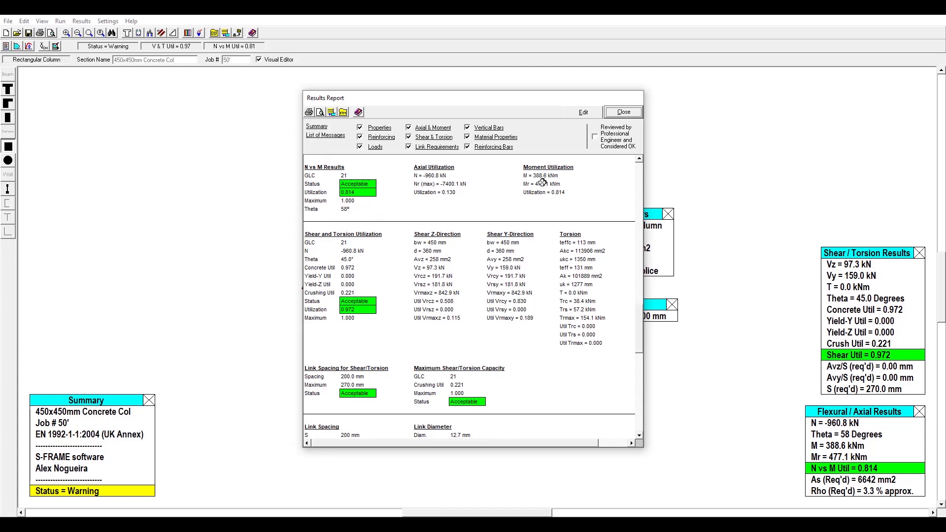
click(428, 138)
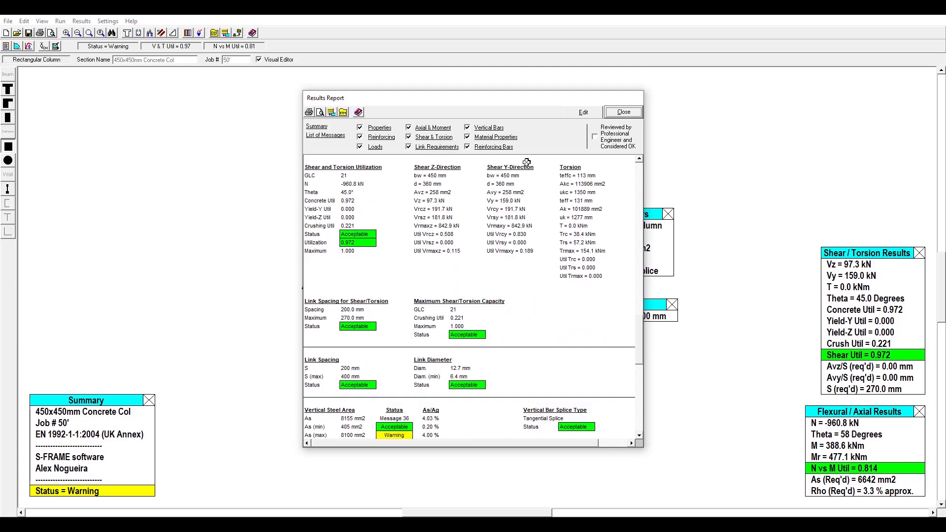
click(320, 137)
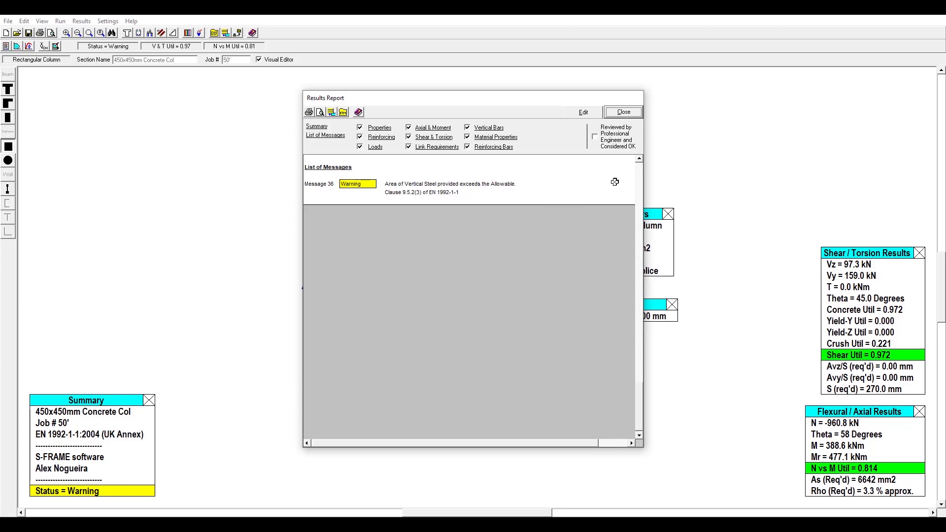
click(623, 113)
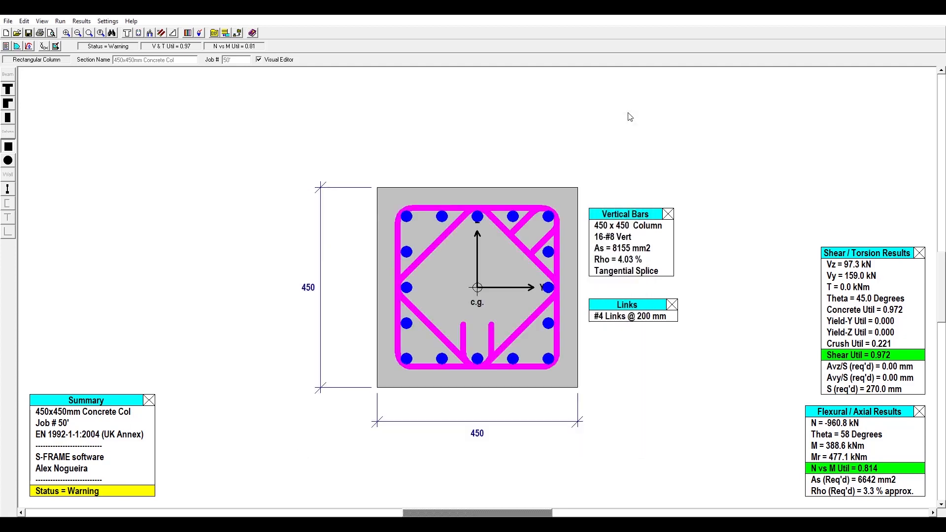
click(928, 14)
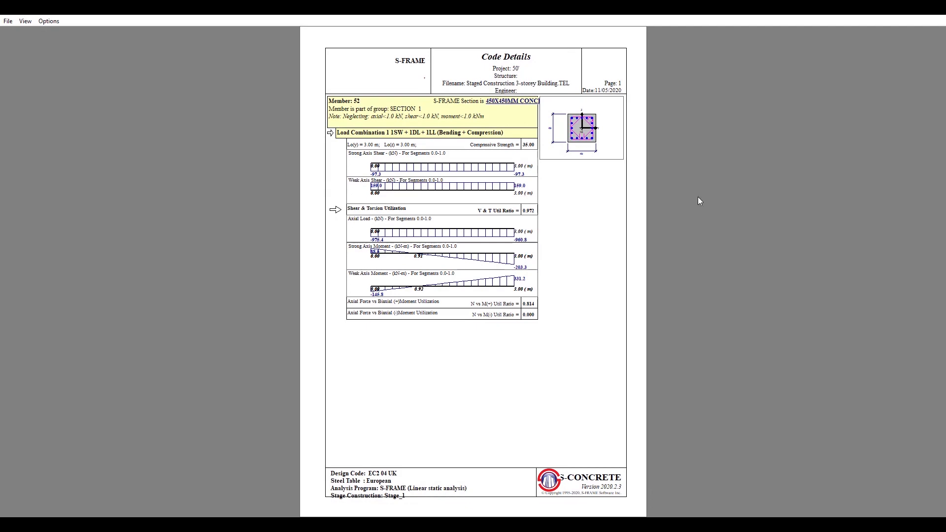
click(933, 14)
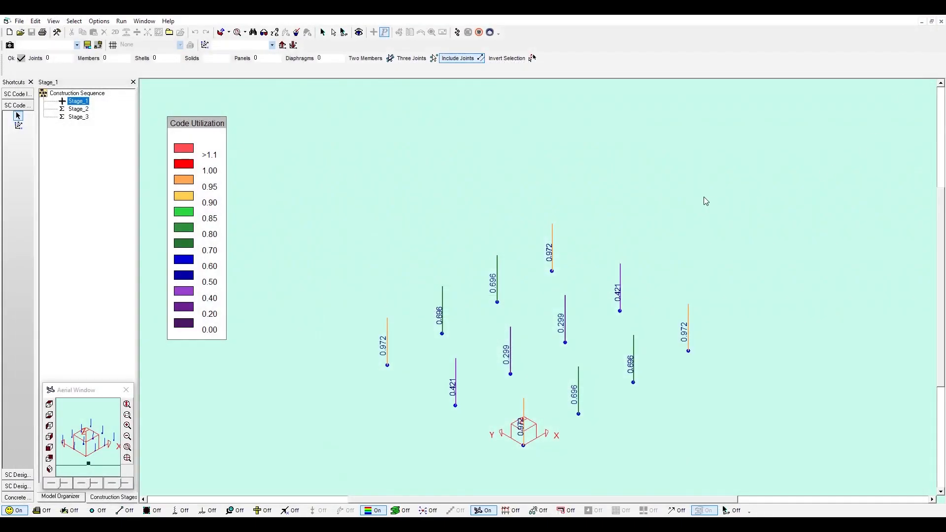
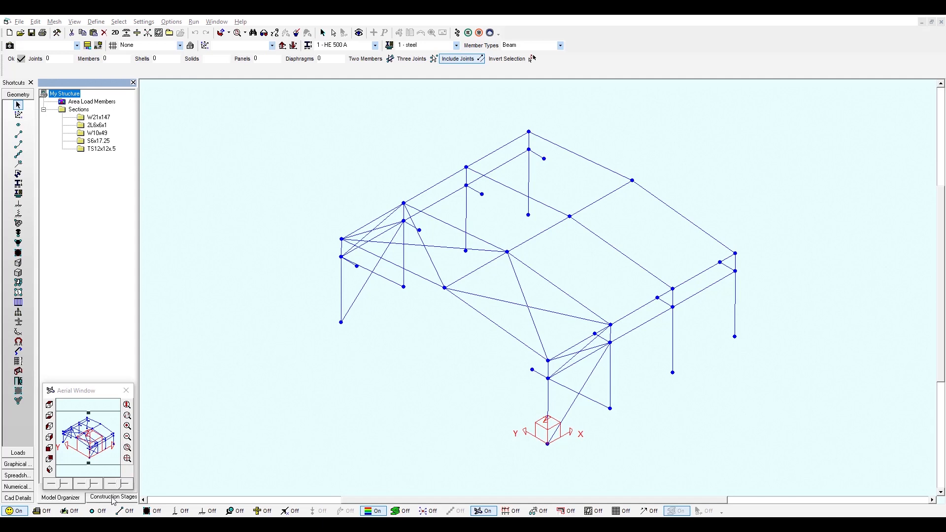
Activate Design Scenario 1 in the construction sequence of the pitched-roof steel frame and show its inactive members as dashed lines.
click(112, 498)
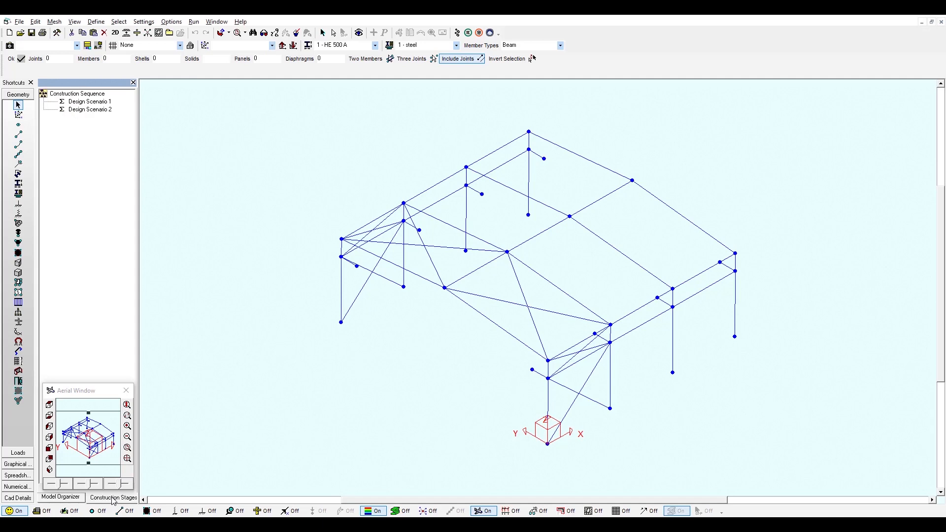
click(100, 103)
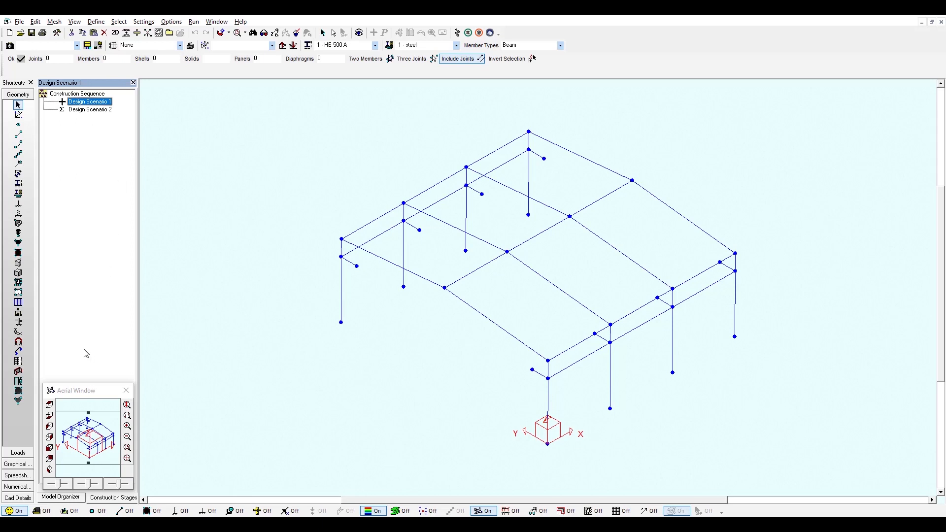
click(15, 510)
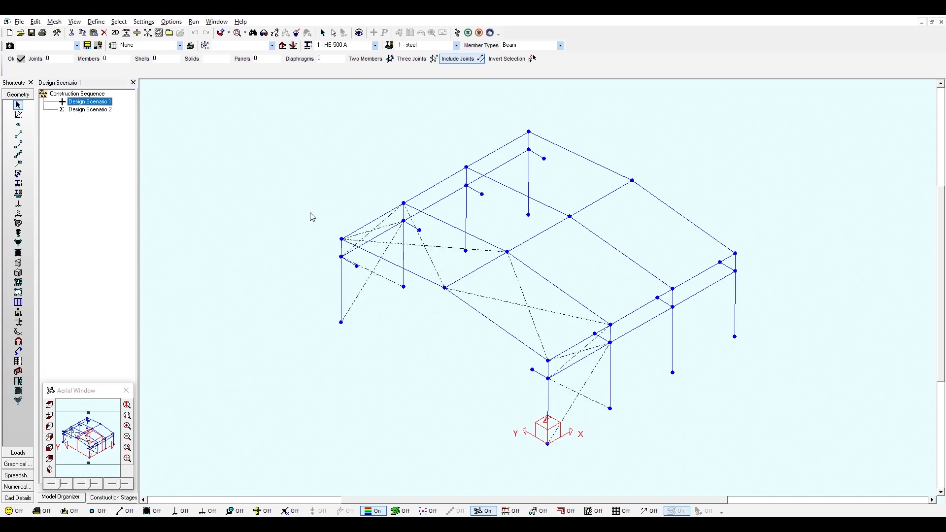
Examine the section properties, material assignments and supports of the frame in Design Scenario 1.
click(19, 184)
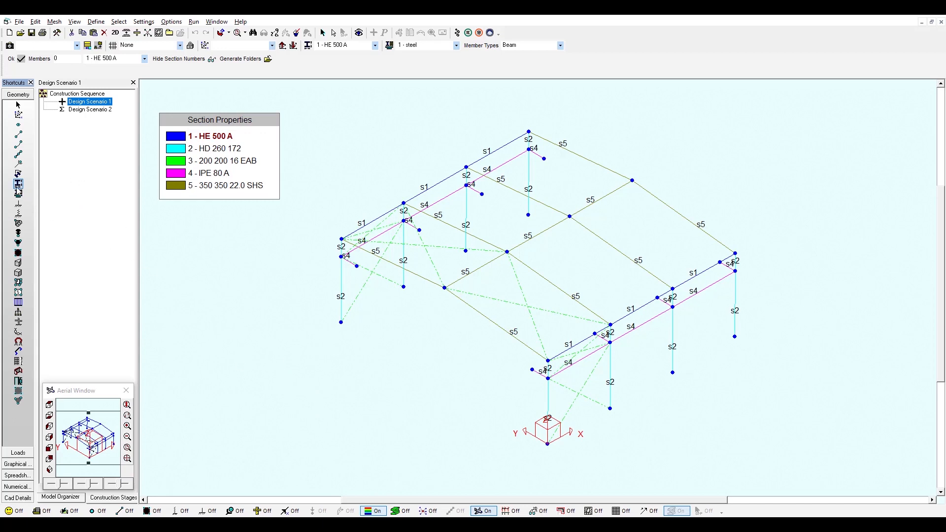
click(407, 513)
click(20, 194)
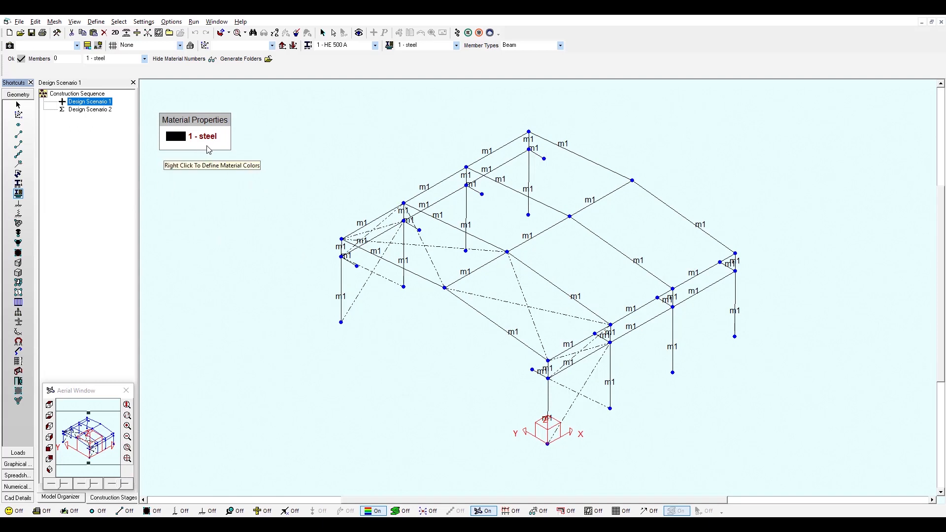
click(18, 203)
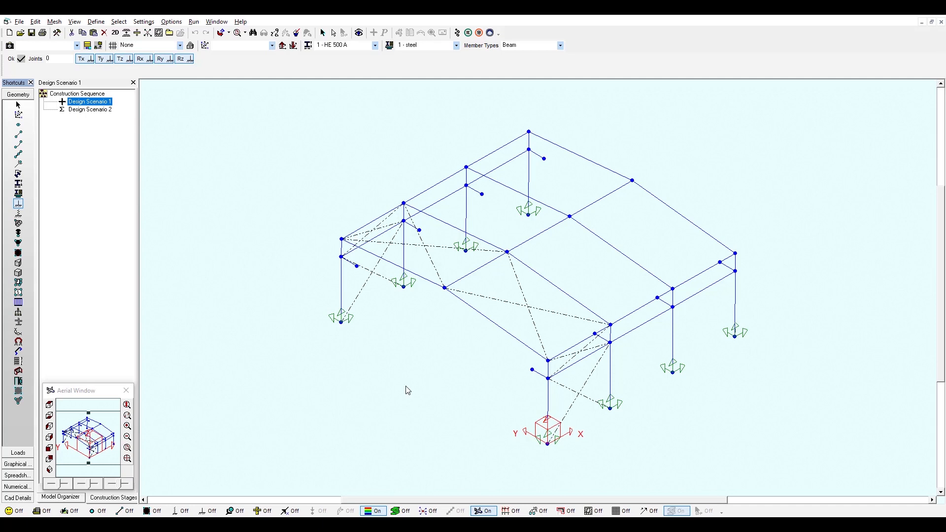
Review the load cases of Design Scenario 1 and turn on the display of joint and member loads.
click(18, 452)
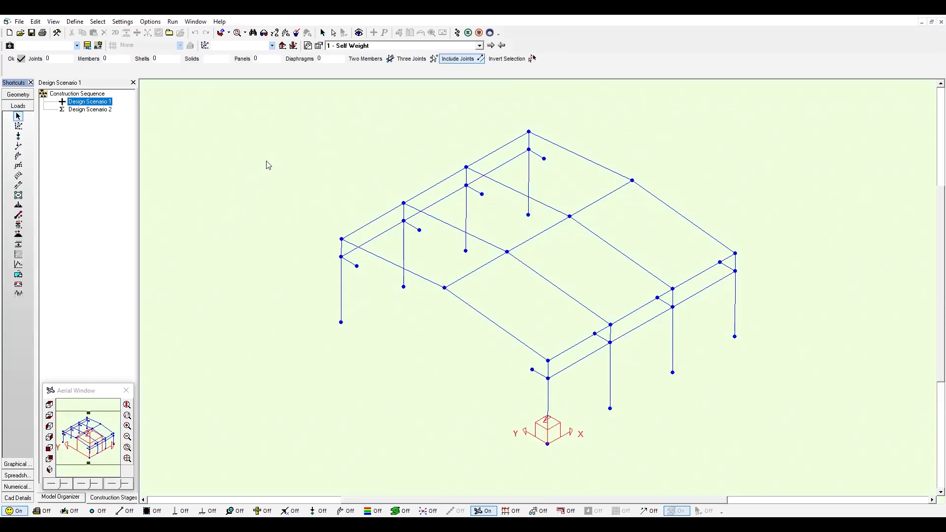
click(479, 47)
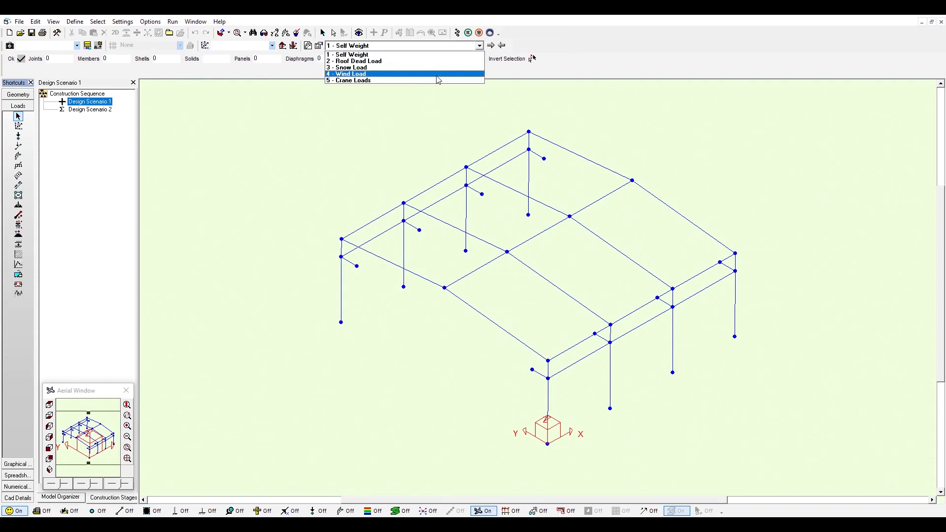
click(506, 68)
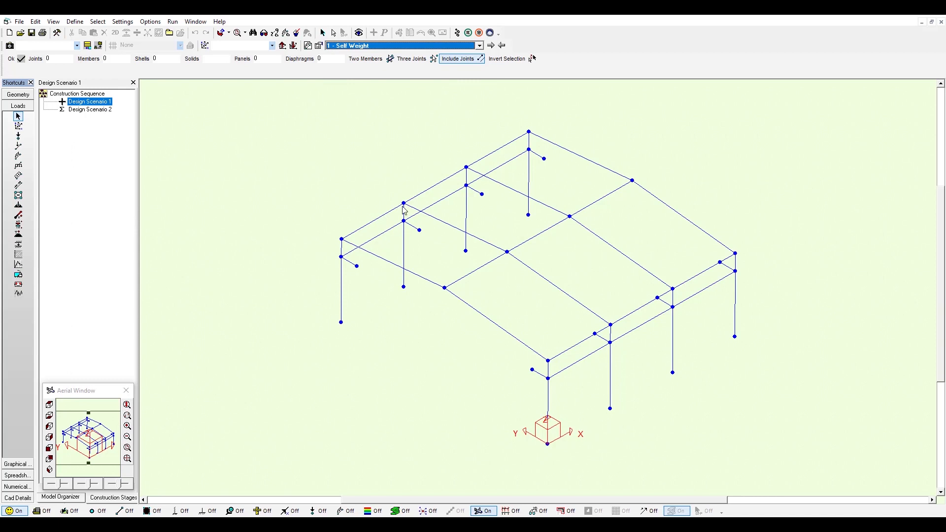
click(344, 511)
click(319, 511)
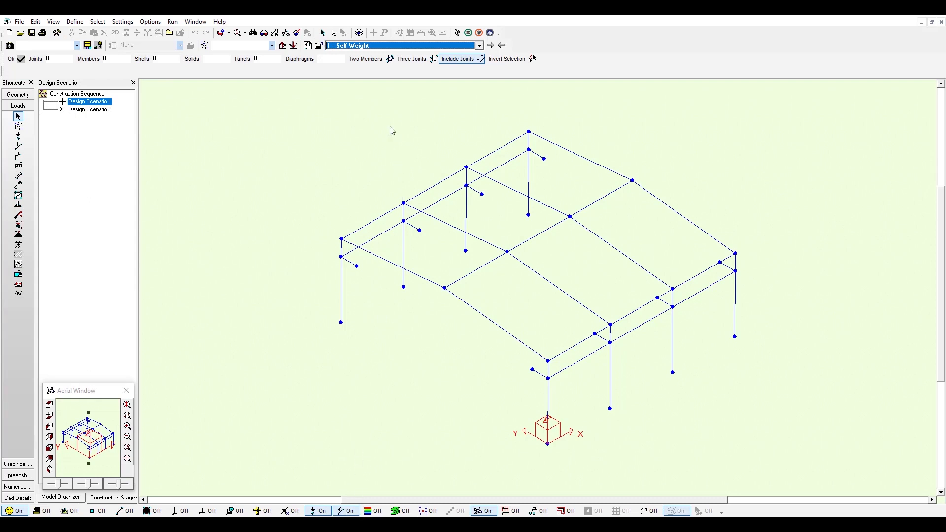
Review the Roof Dead Load, Snow Load, Wind Load and Crane Loads cases on the Design Scenario 1 frame.
click(490, 45)
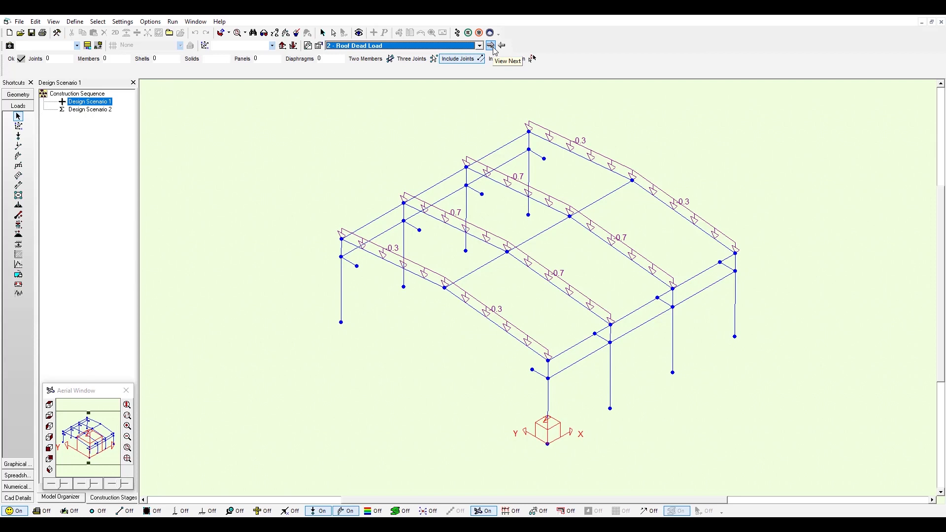
click(493, 47)
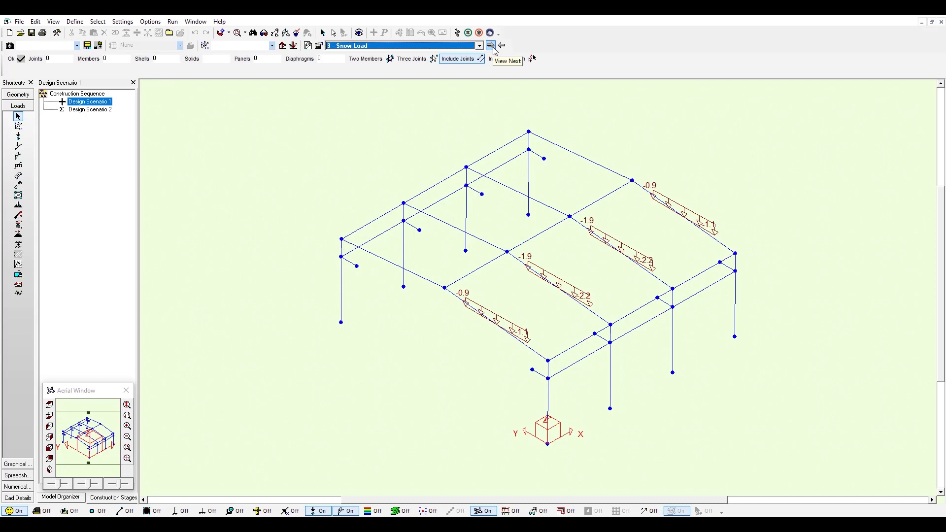
click(494, 48)
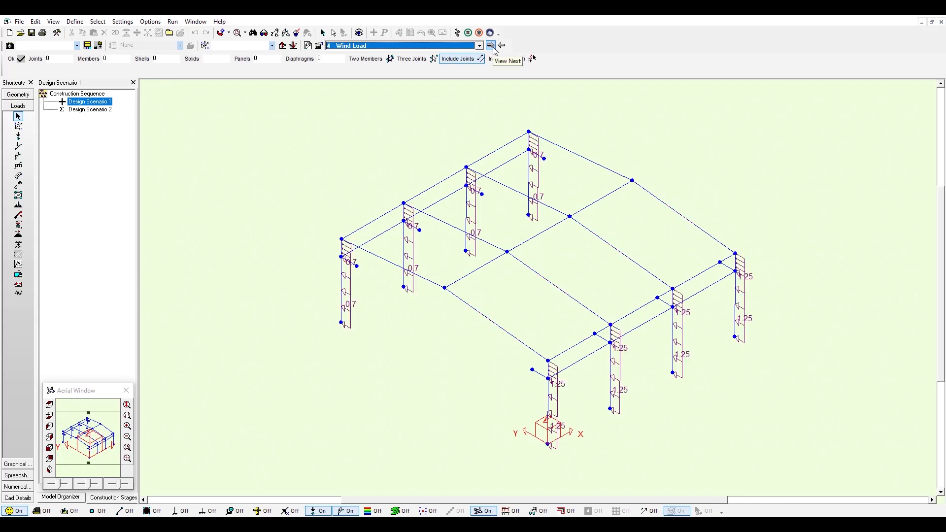
click(493, 47)
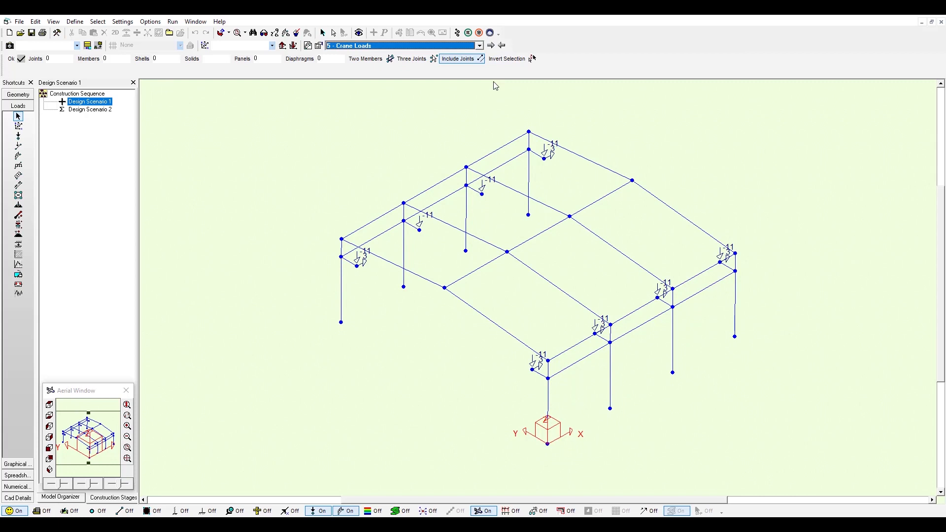
Review the load cases and factors in both load combinations of Design Scenario 1, then close the combination table.
click(35, 22)
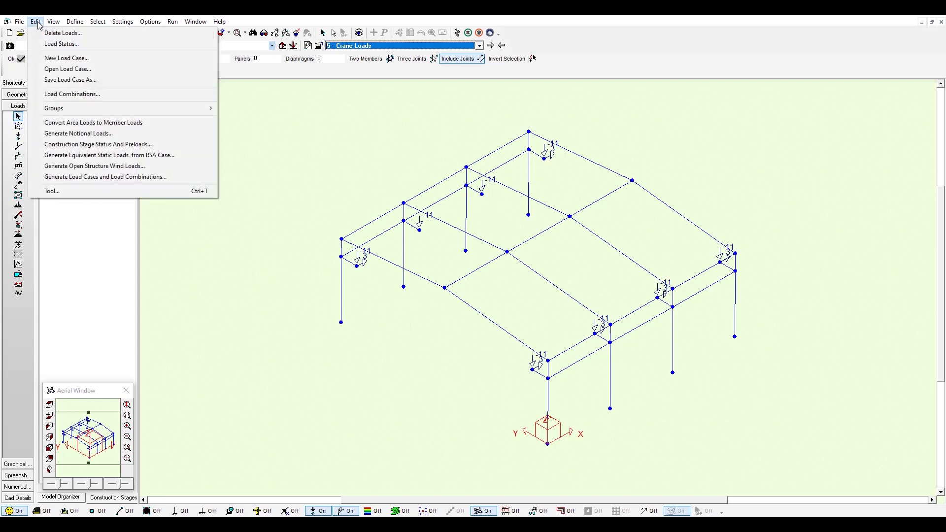
click(98, 94)
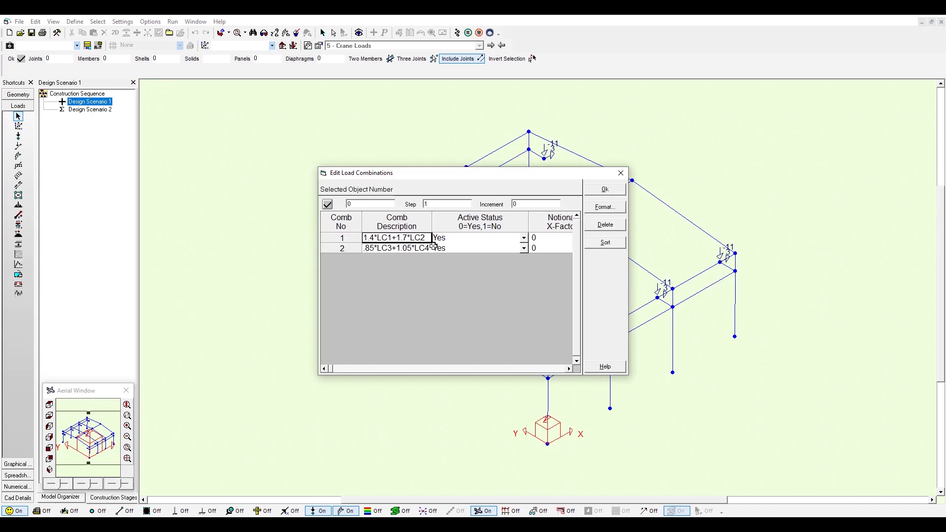
click(571, 369)
click(571, 369)
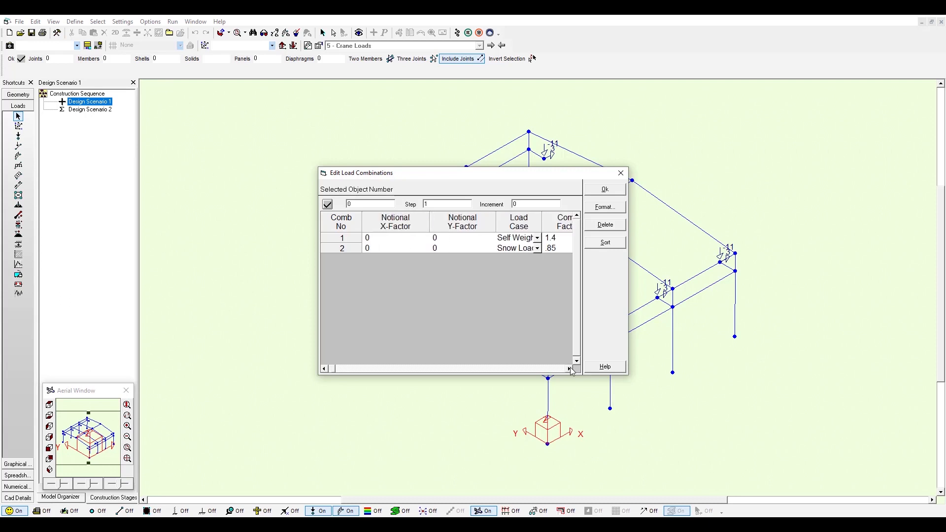
click(572, 369)
click(571, 369)
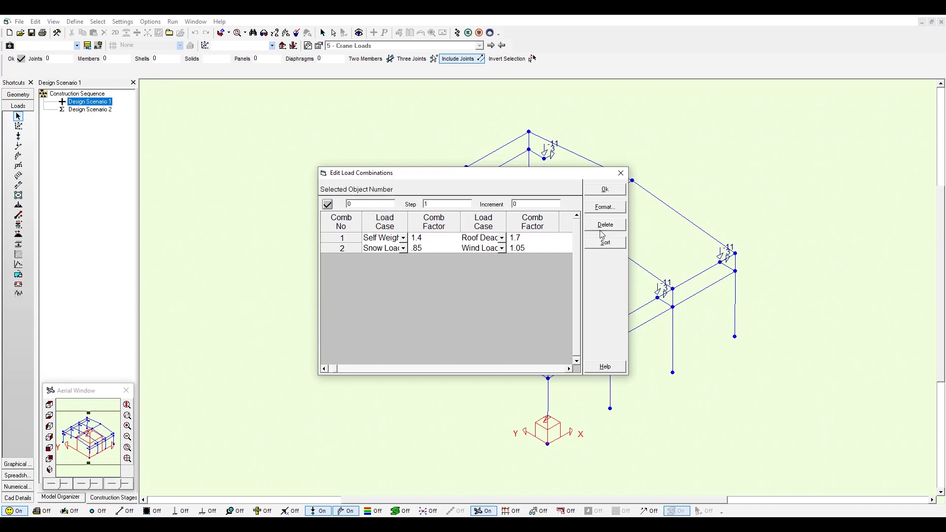
click(620, 173)
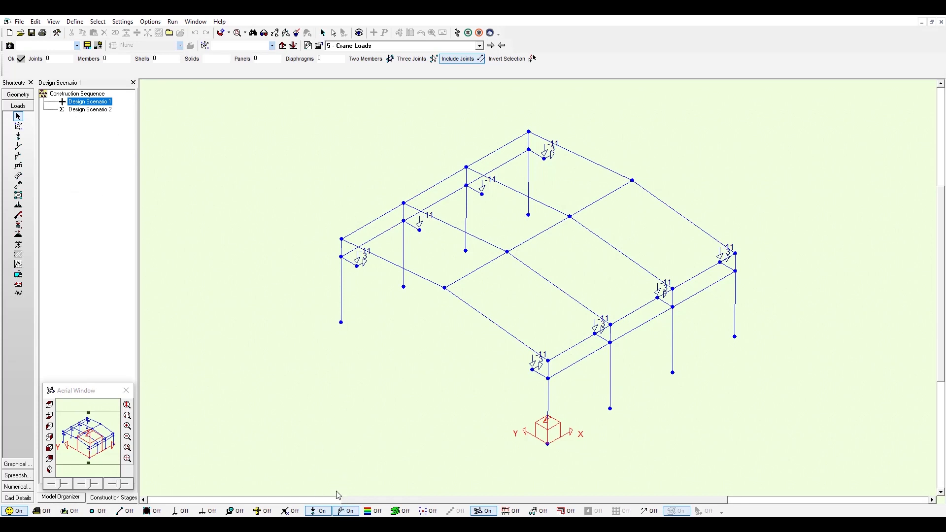
Return to the frame's geometry and activate Design Scenario 2 in the construction sequence.
click(22, 94)
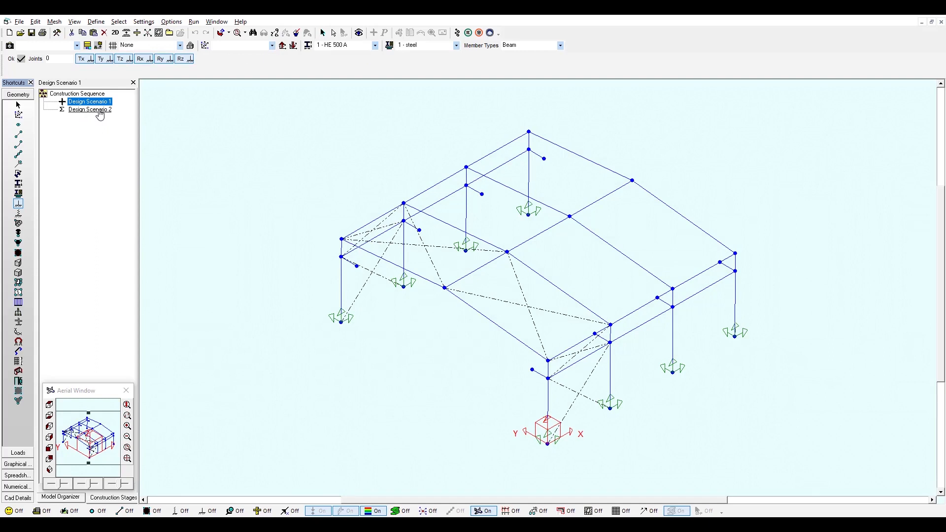
click(99, 110)
click(92, 110)
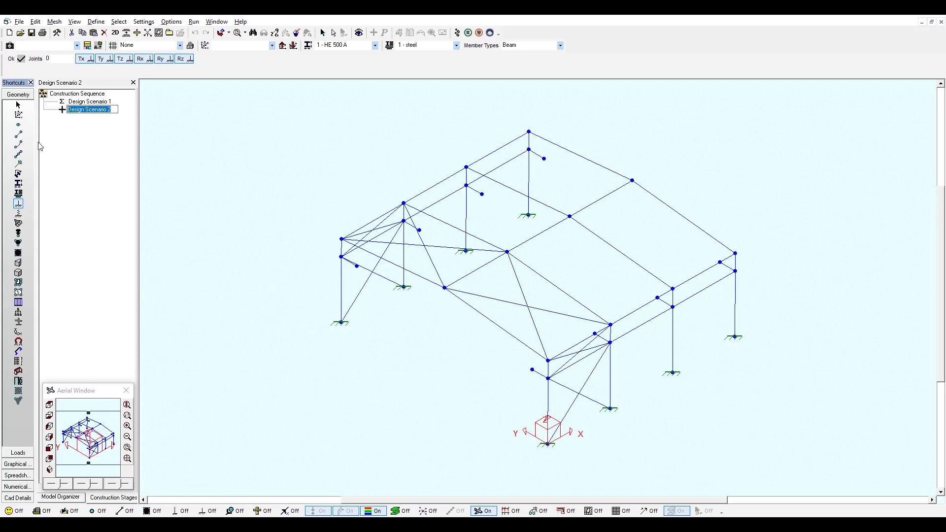
Examine the section properties and material assignments of Design Scenario 2, rendering the members in 3D temporarily.
click(18, 184)
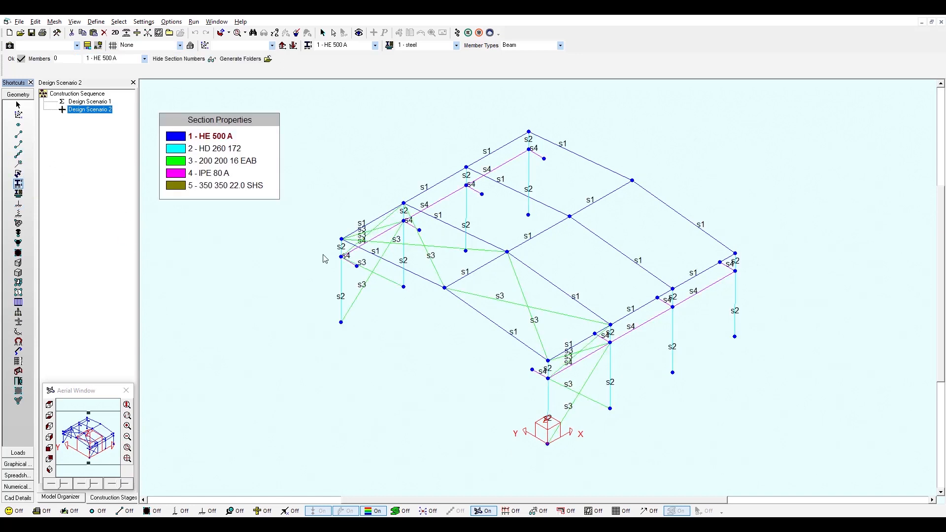
click(401, 512)
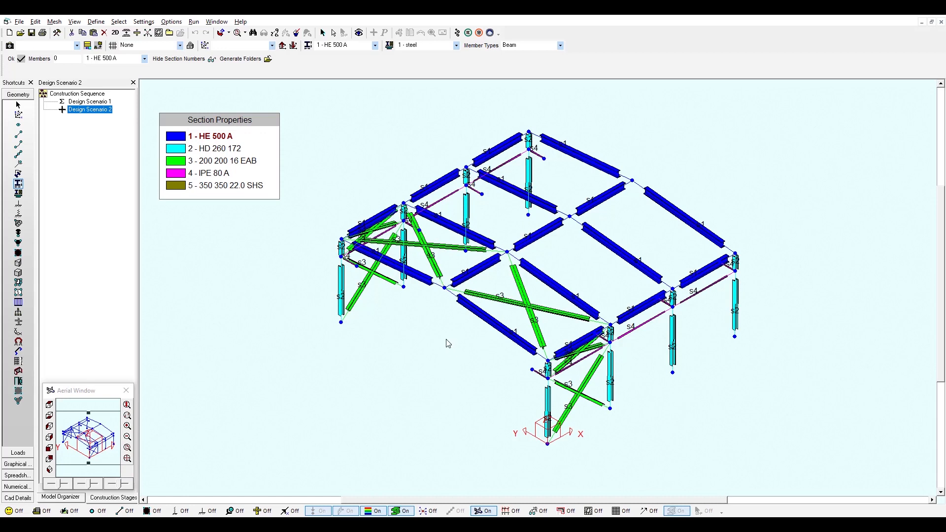
click(19, 194)
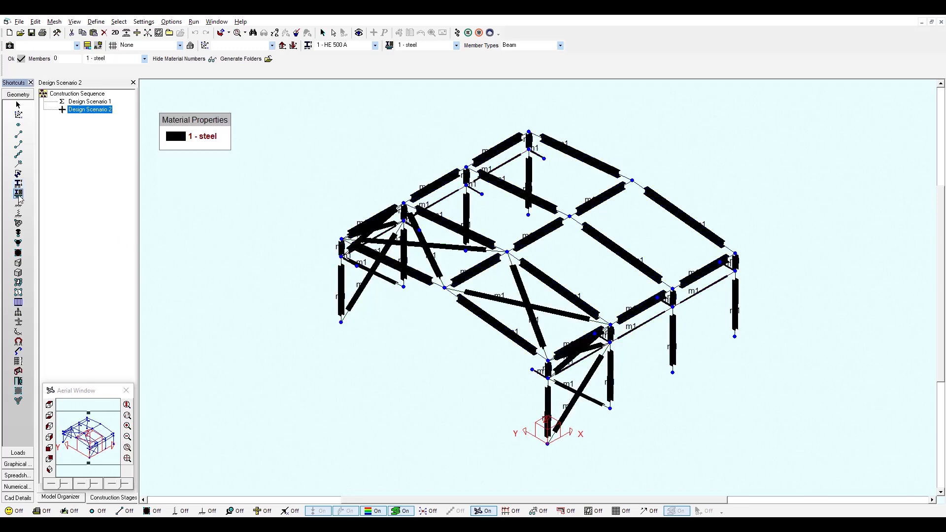
click(401, 511)
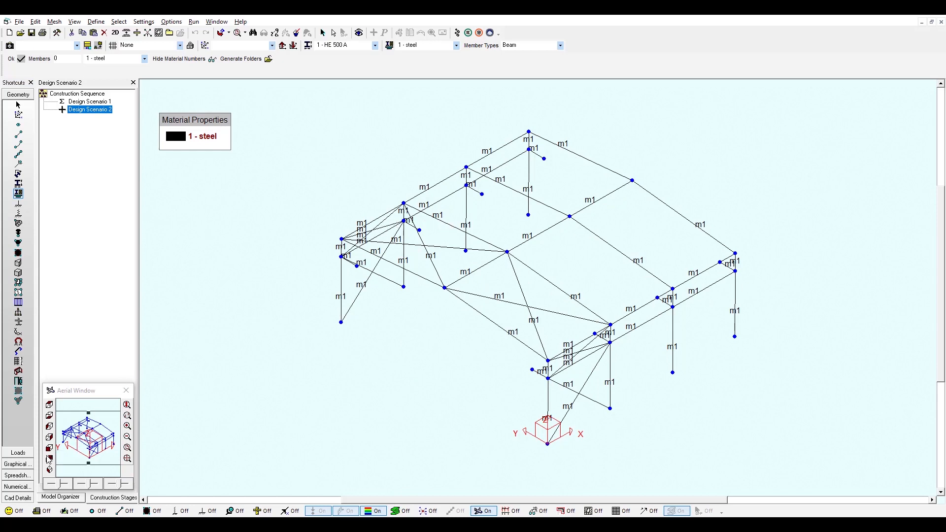
Review the load cases of Design Scenario 2 from Self Weight through Crane Loads.
click(18, 452)
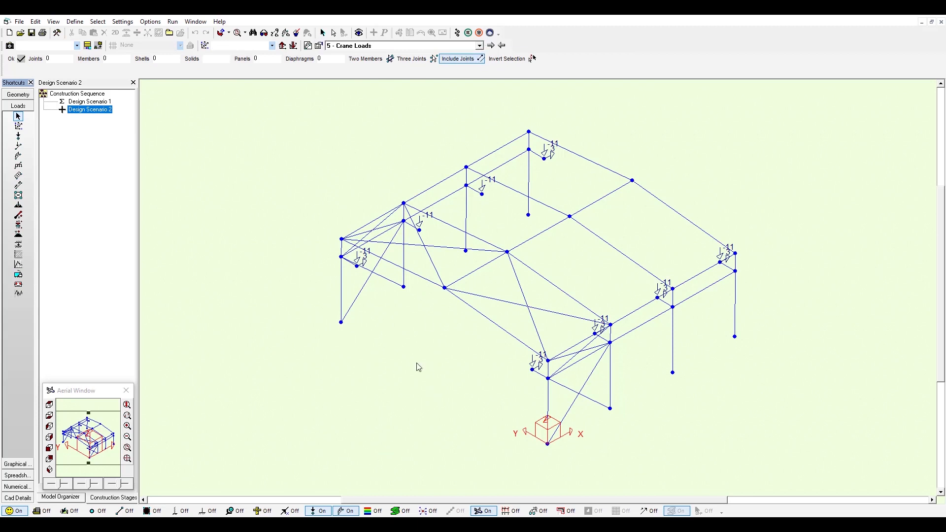
click(501, 45)
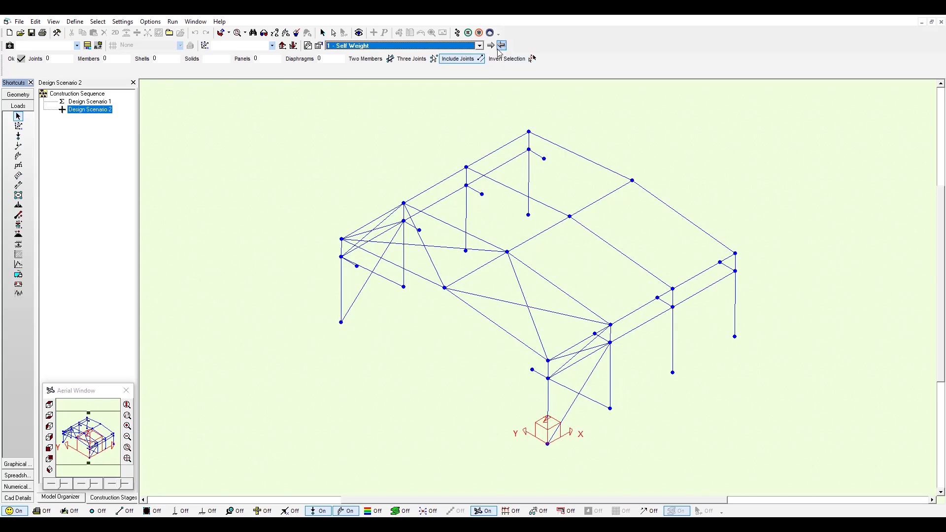
click(490, 46)
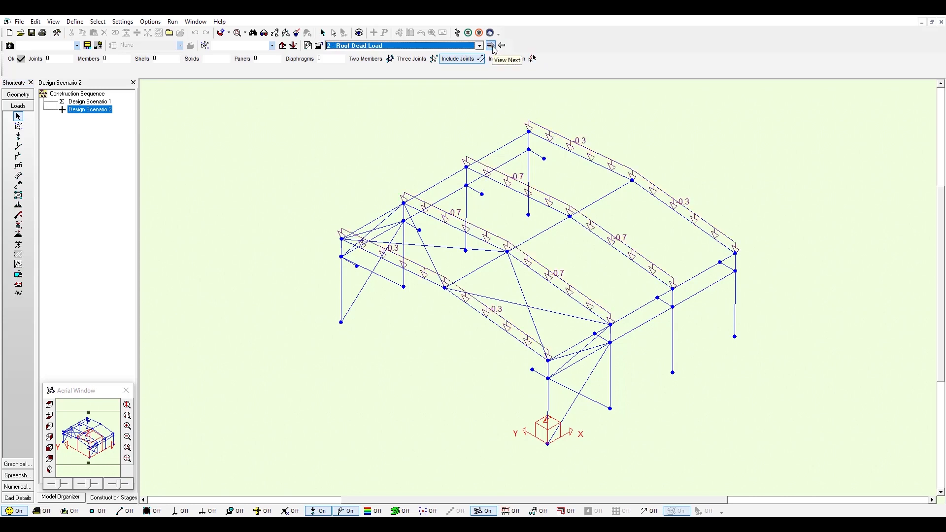
click(491, 46)
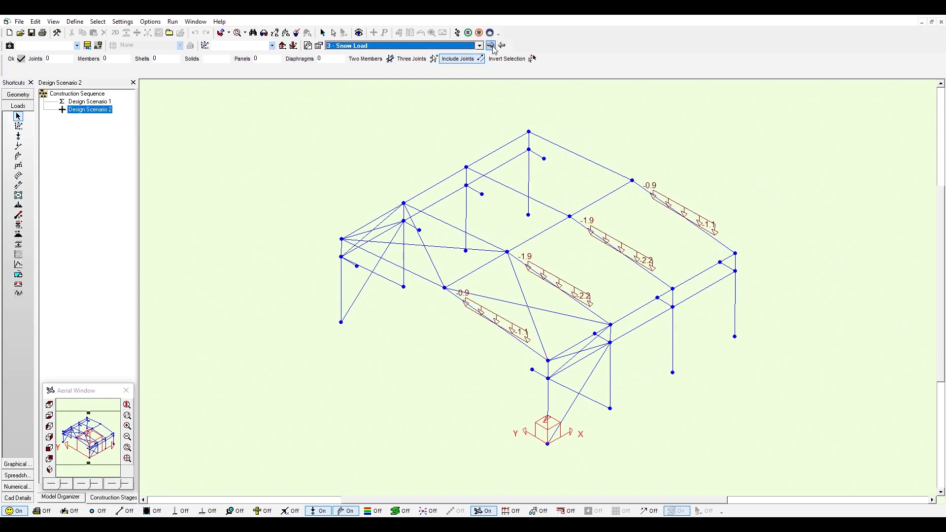
click(491, 45)
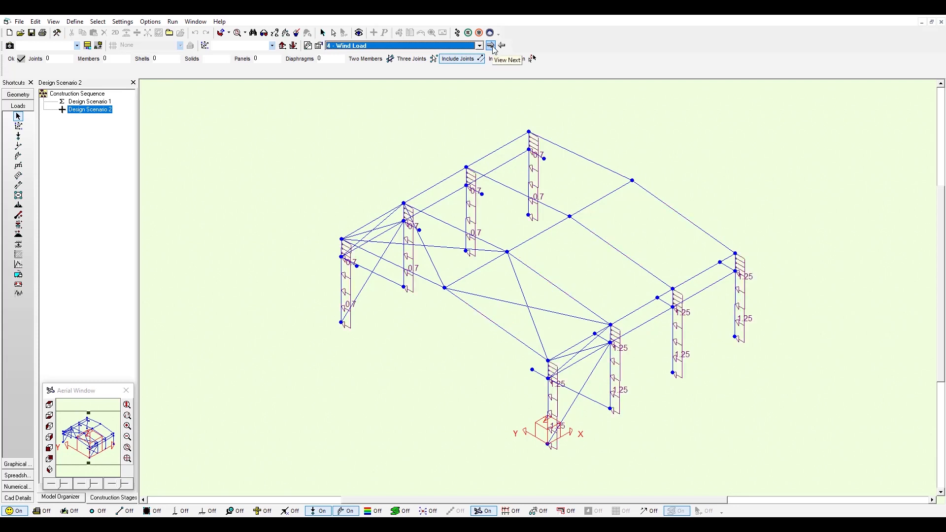
click(490, 46)
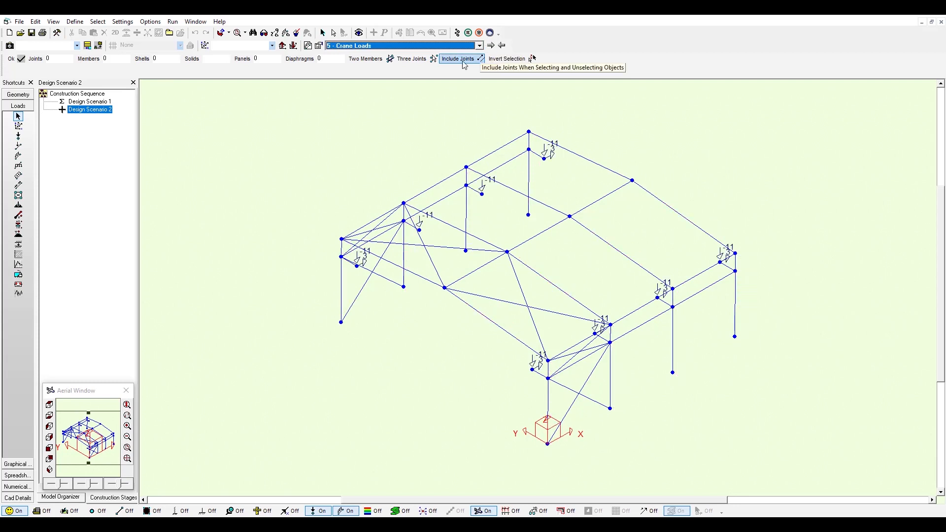
Check the load combinations of Design Scenario 2 and display the member types of its frame and bracing.
click(36, 23)
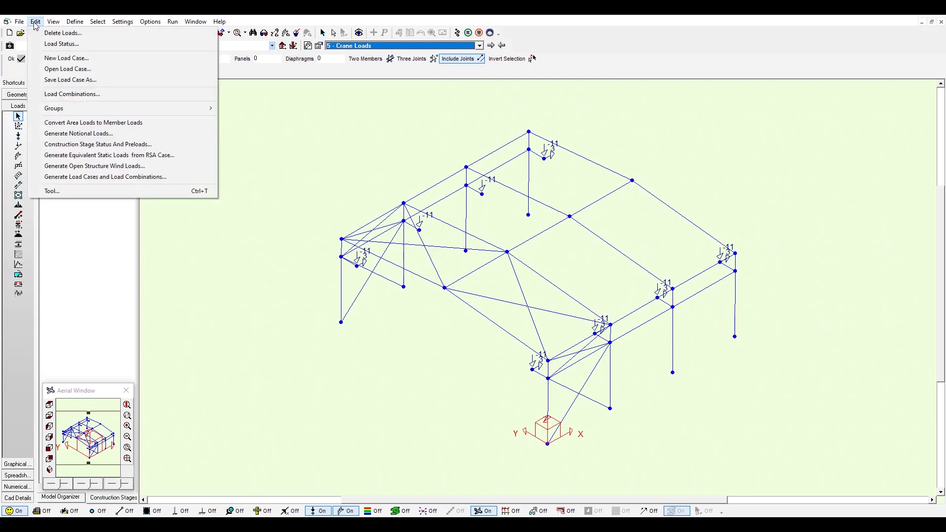
click(83, 95)
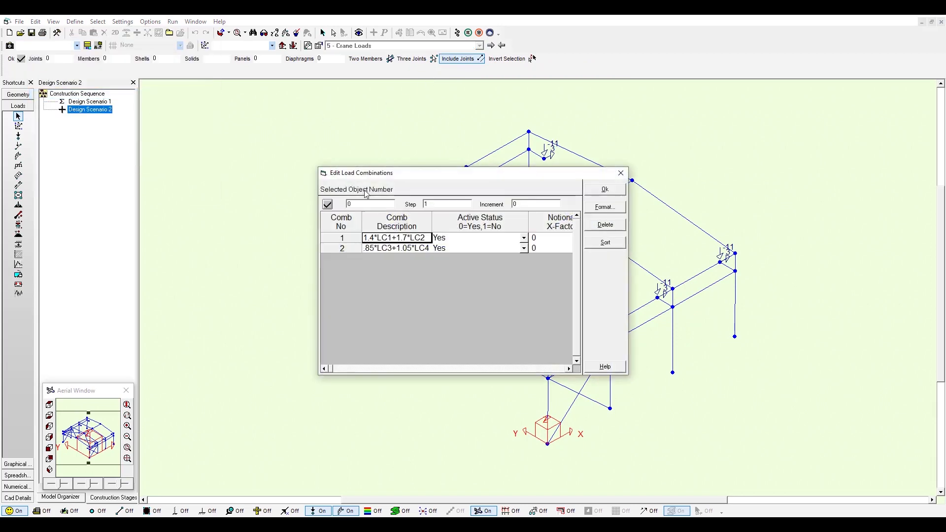
click(623, 176)
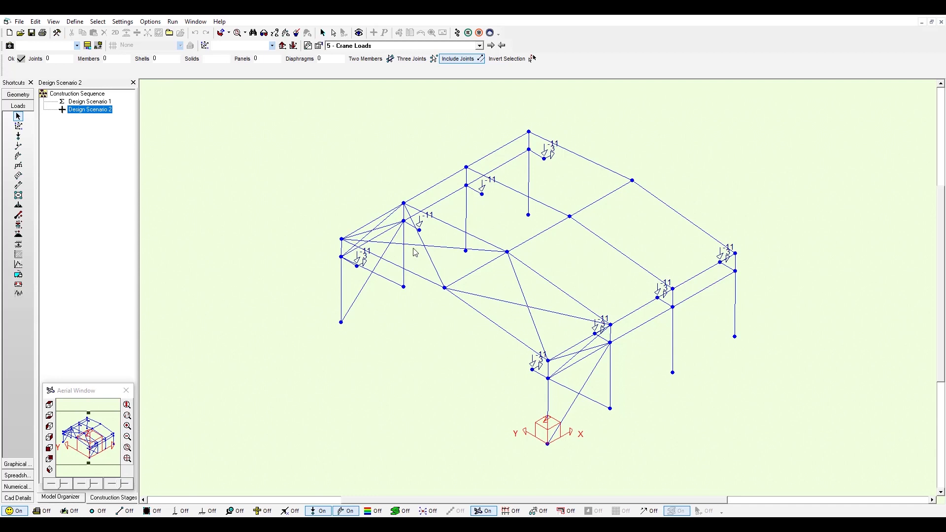
click(30, 96)
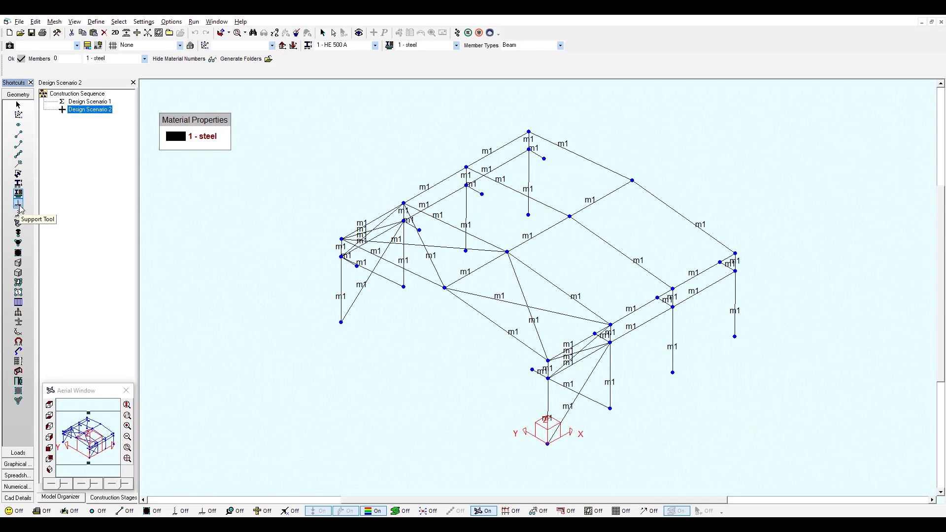
click(19, 145)
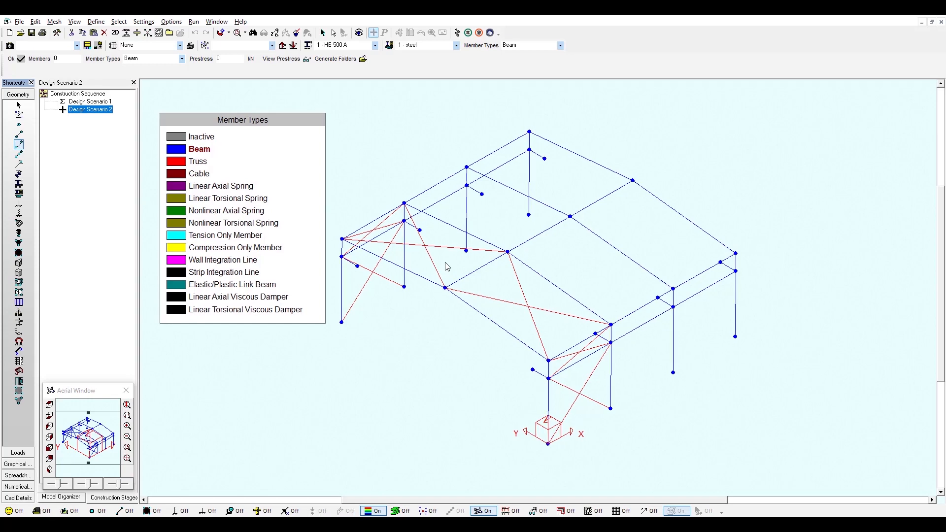
Run the Linear Static analysis with preload excluded for all stages, and hide the joint and member loads in the results.
click(457, 32)
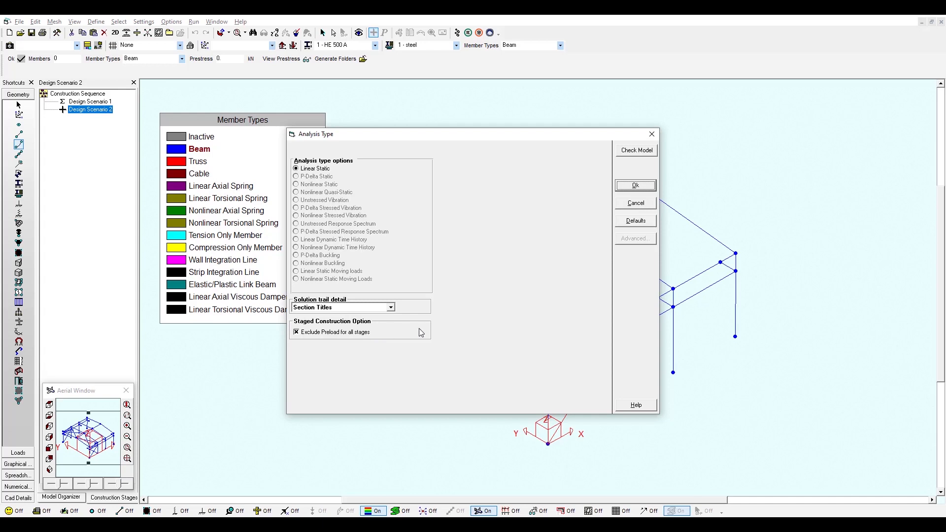
click(636, 185)
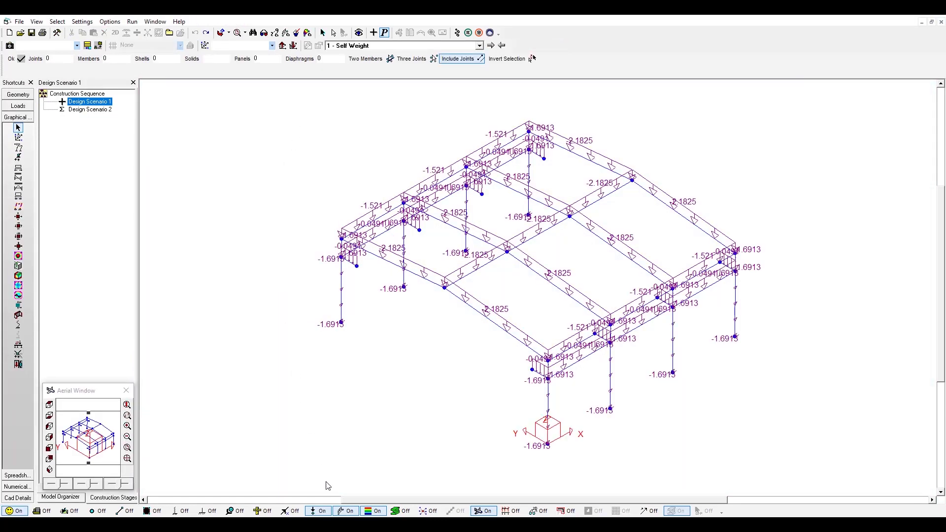
click(343, 512)
click(319, 512)
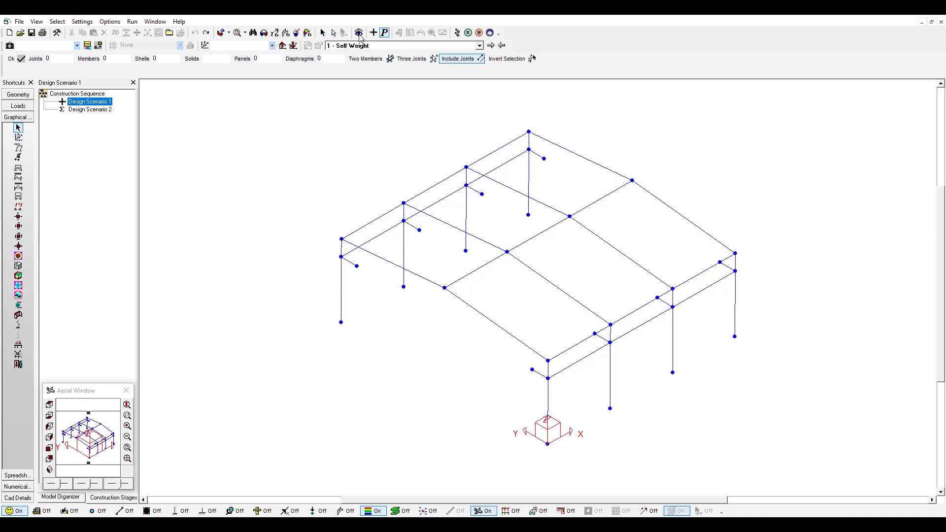
Compare the FZ support reactions of Design Scenarios 1 and 2 under load combination 1.4*LC1+1.7*LC2.
click(374, 33)
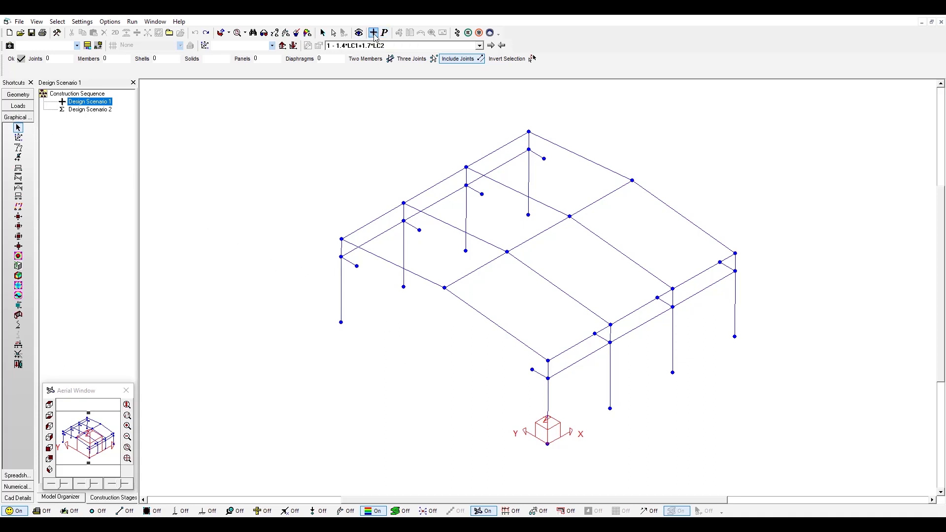
click(479, 47)
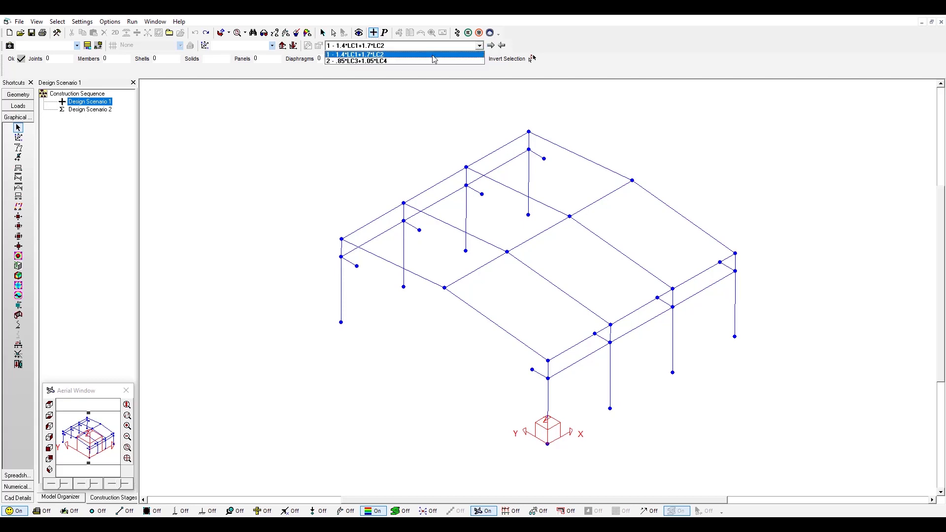
click(431, 56)
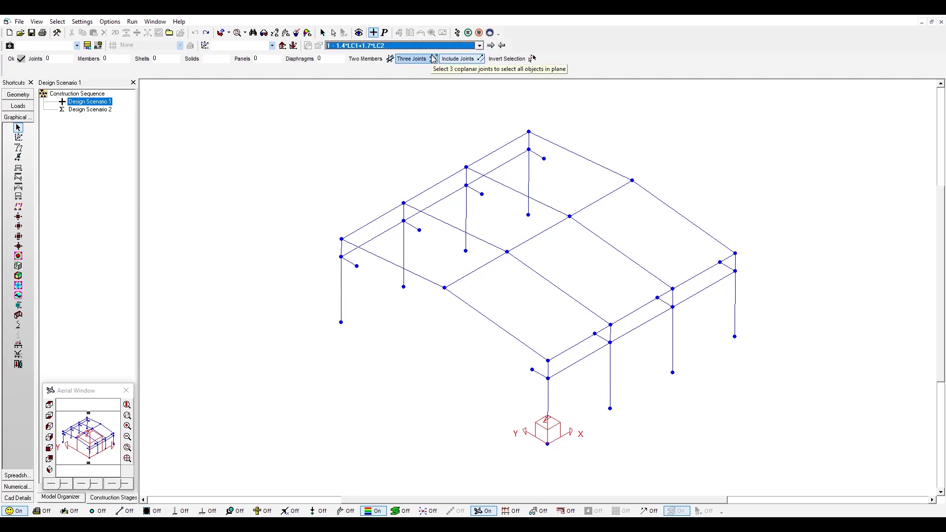
click(18, 157)
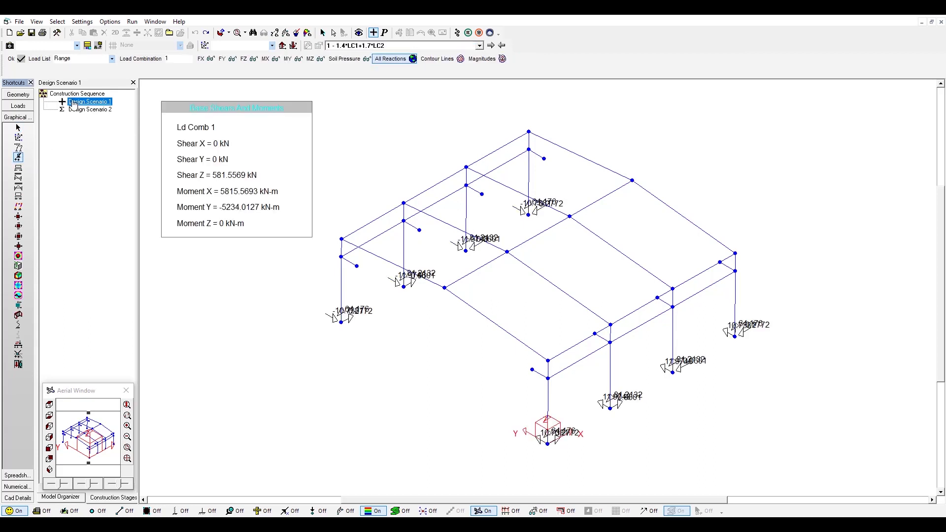
click(245, 59)
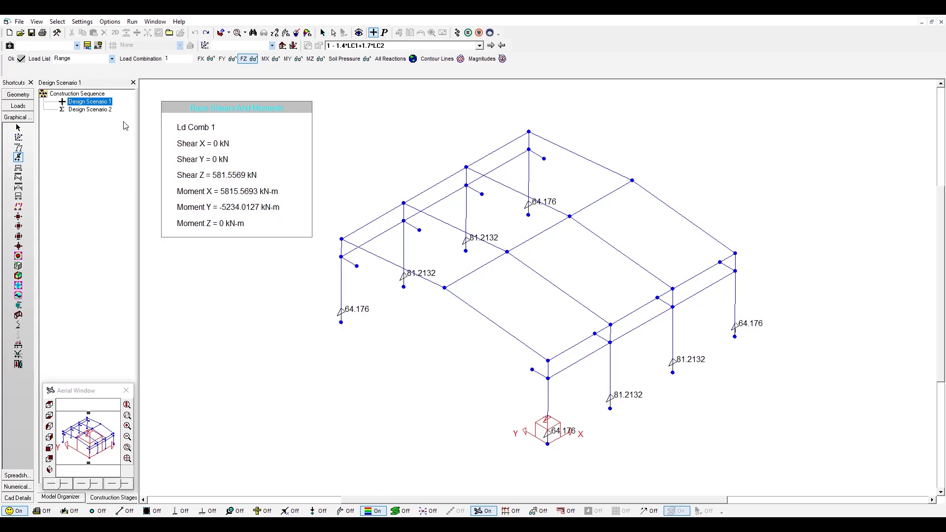
click(97, 109)
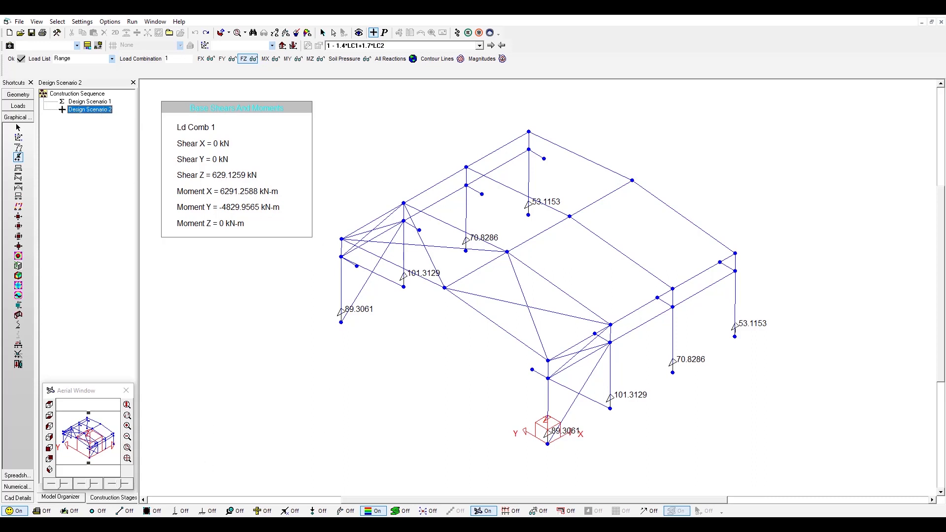
Compare the supports of Design Scenarios 2 and 1 on the reaction plots, and hide the support symbols.
click(215, 513)
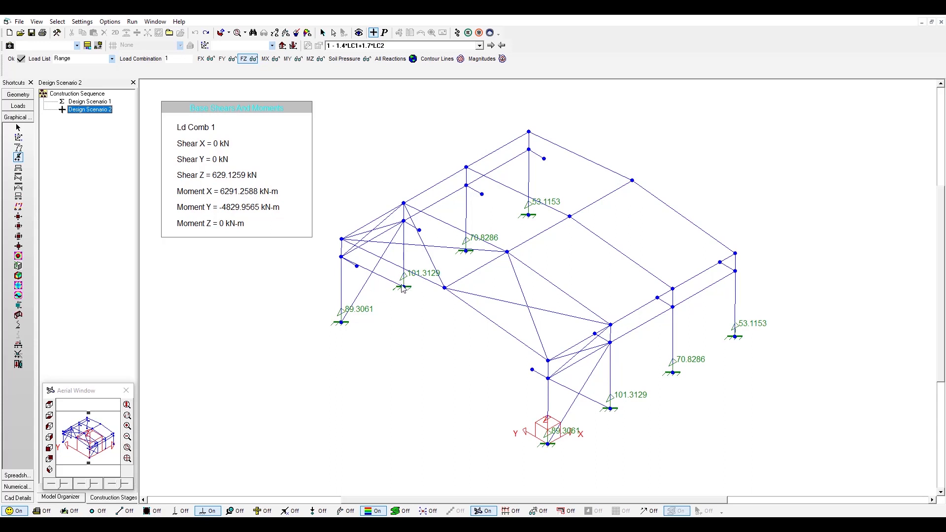
click(101, 102)
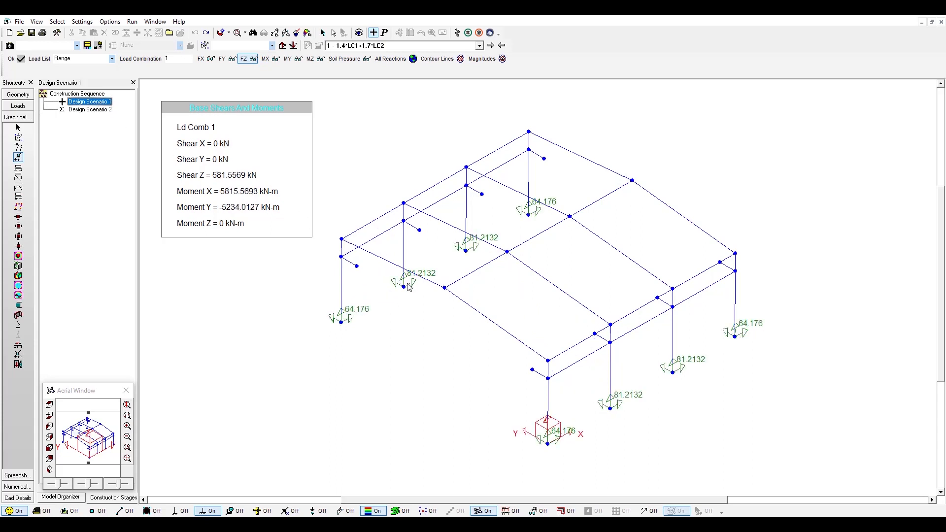
click(209, 512)
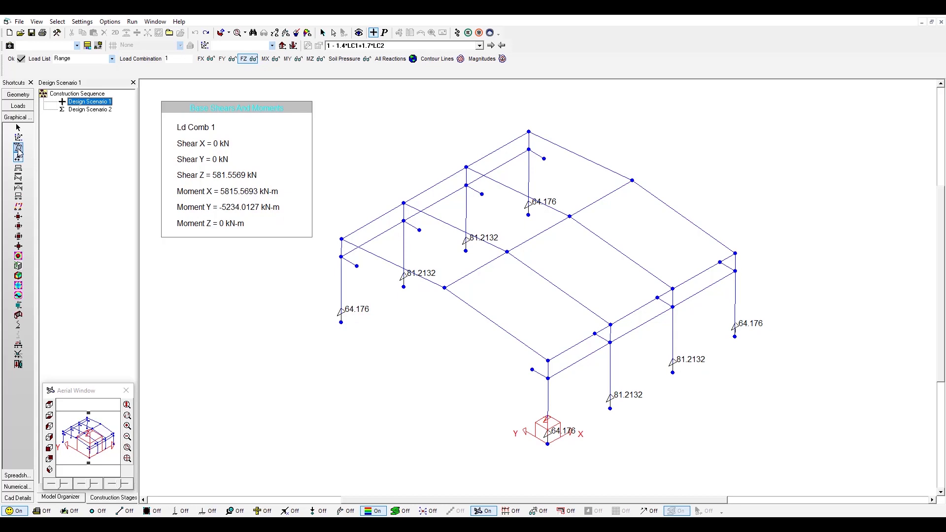
Compare the Dz joint displacements of Design Scenarios 1 and 2 on the deflected shapes under load combination 1.4*LC1+1.7*LC2.
click(18, 147)
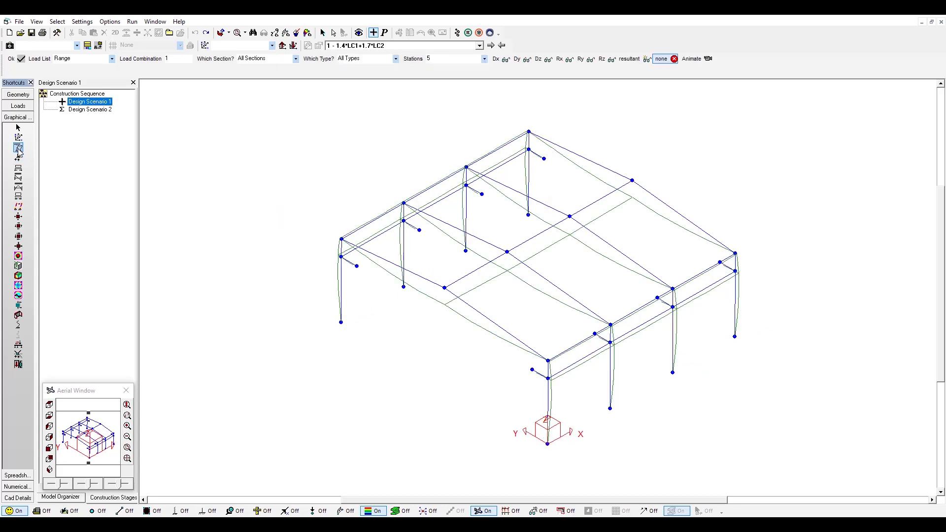
click(542, 60)
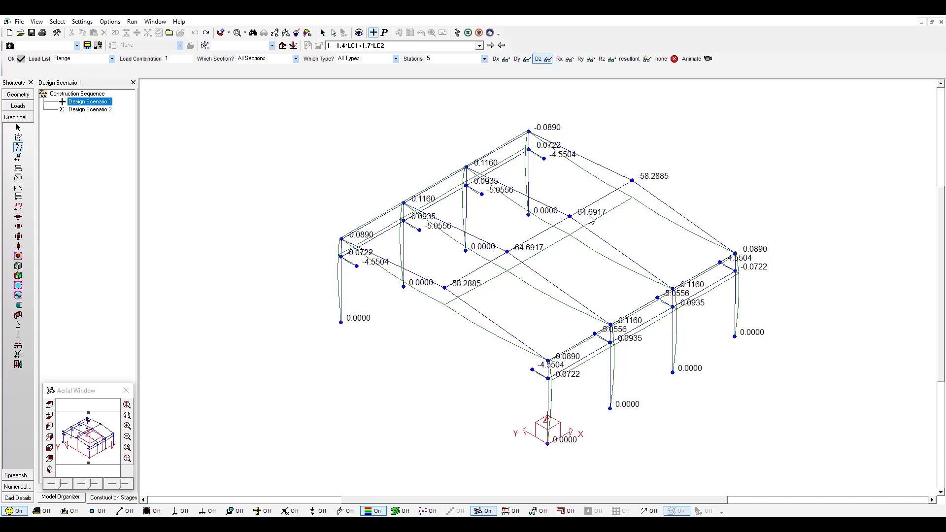
click(98, 112)
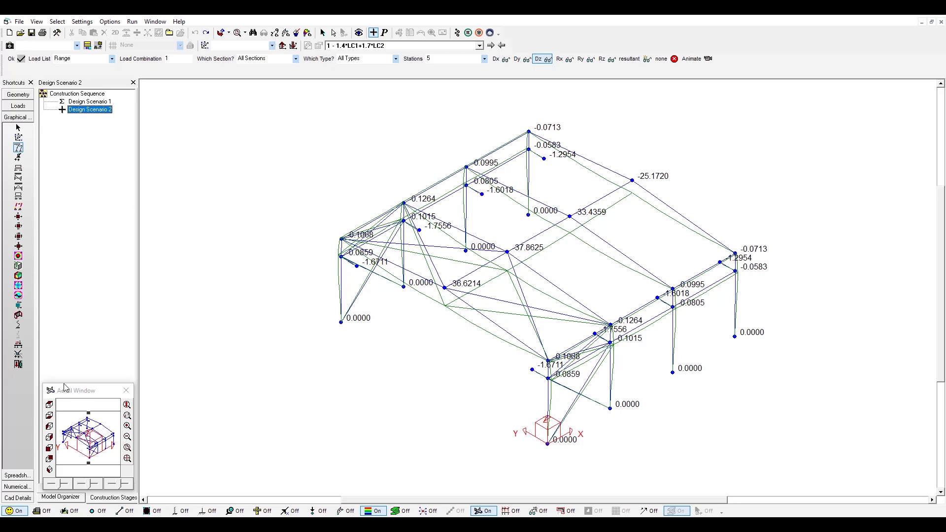
Tabulate the numerical member forces of Design Scenario 1 for all load combinations at 3 stations per member.
click(24, 487)
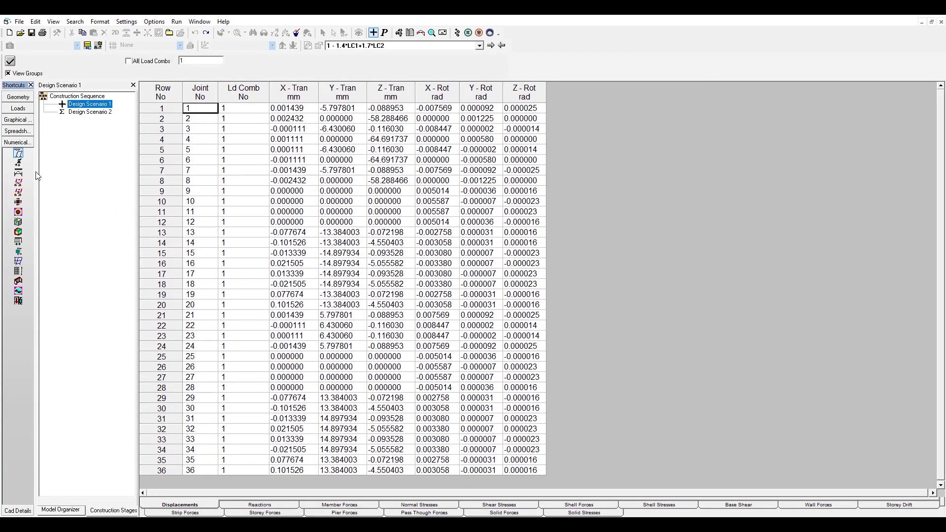
drag(53, 172, 52, 170)
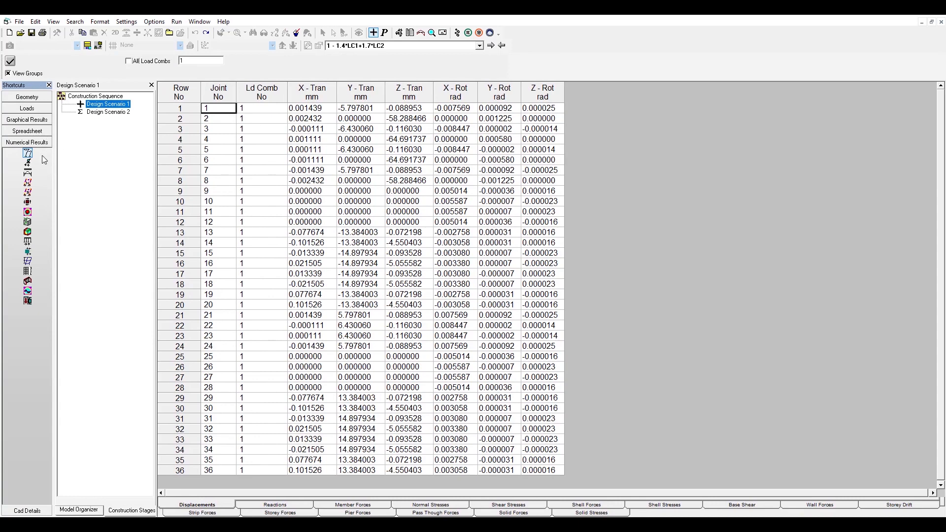
click(27, 173)
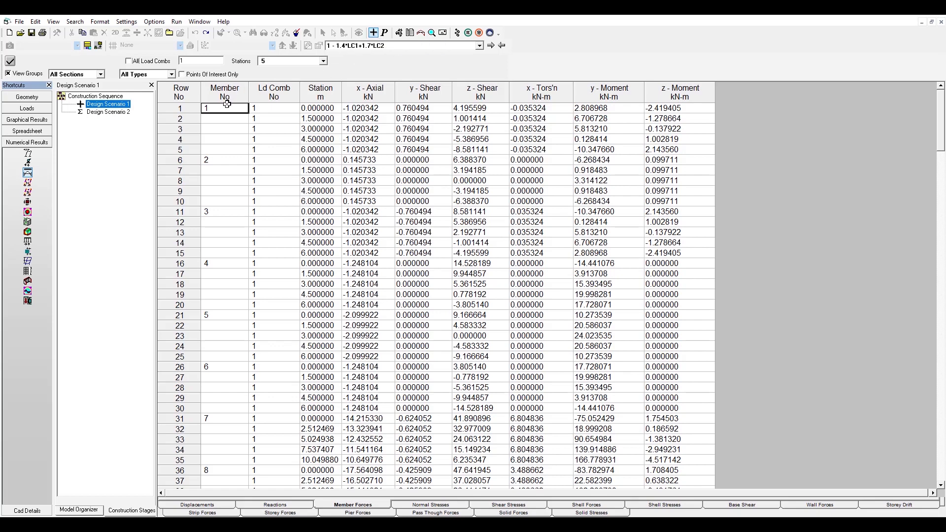
click(129, 61)
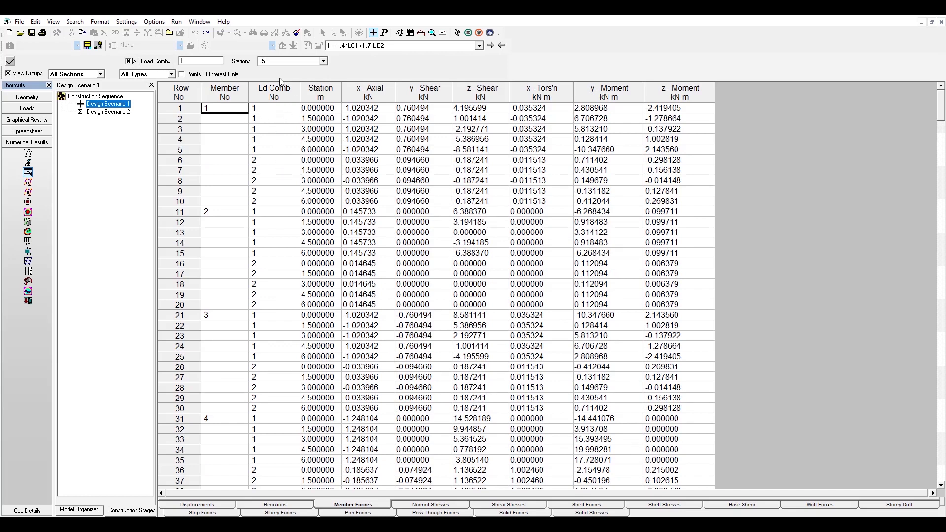
click(323, 61)
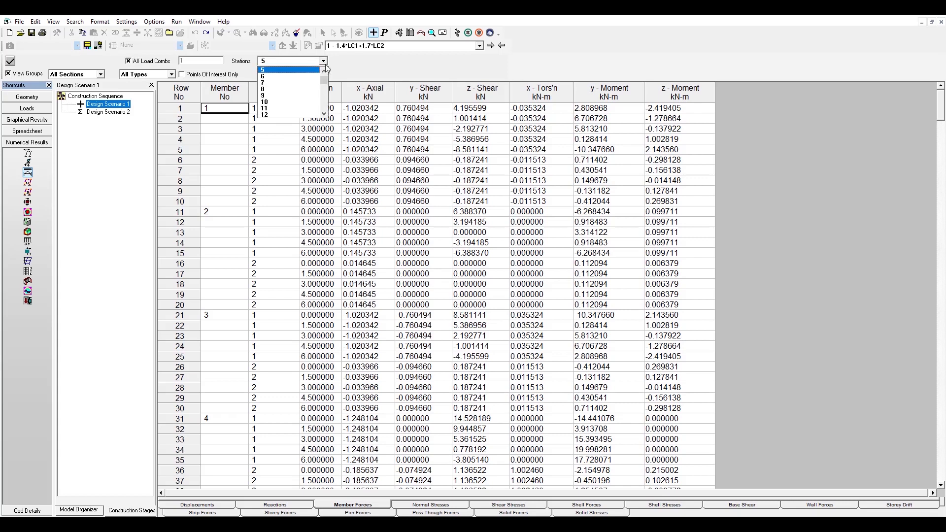
click(324, 72)
click(324, 72)
click(290, 79)
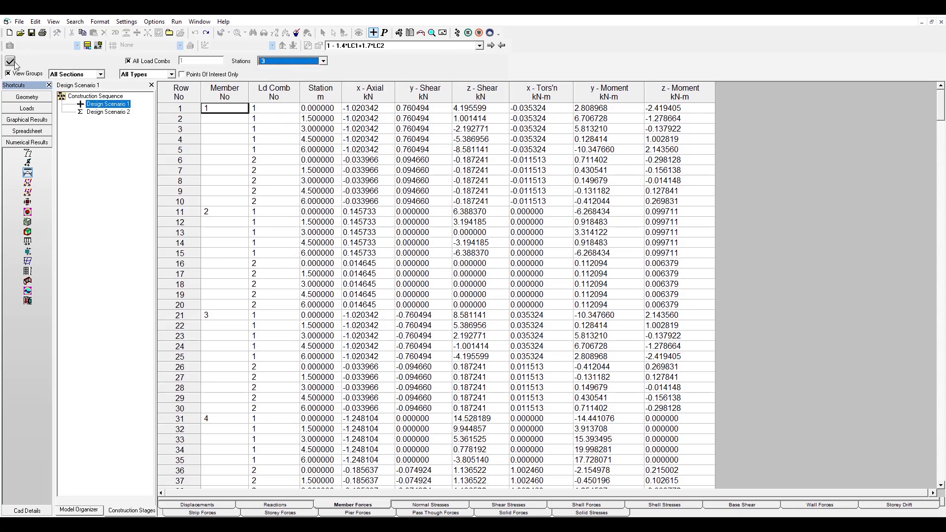
click(11, 60)
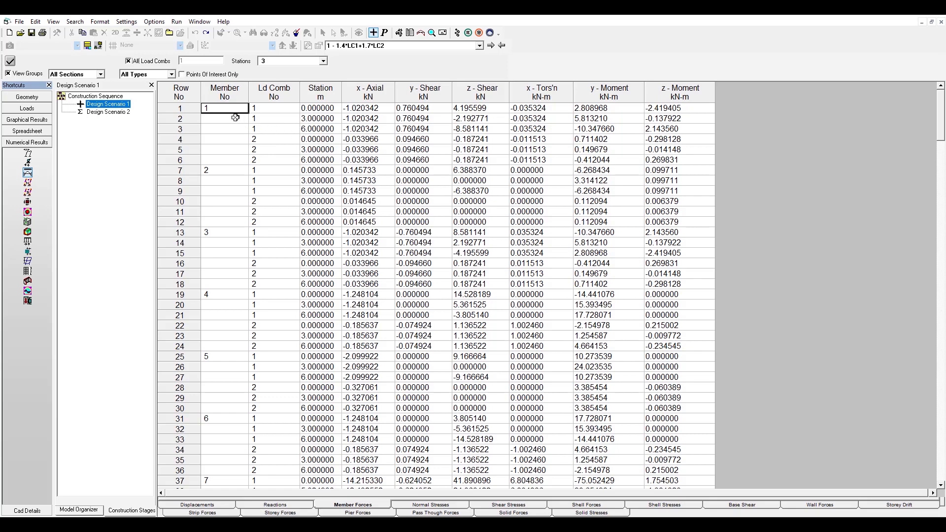
Add Report #1 to the Word document for Design Scenario 1, with only the member forces and load combination 1.
click(87, 46)
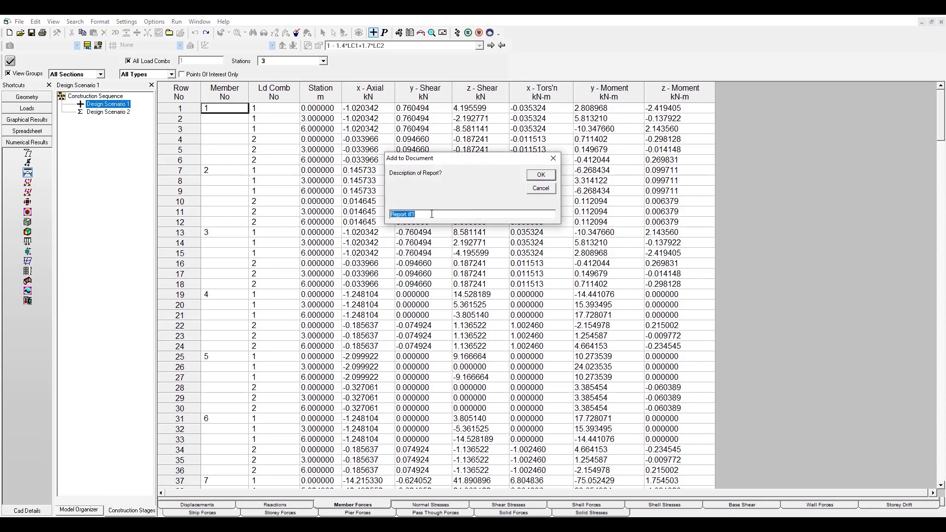
click(540, 175)
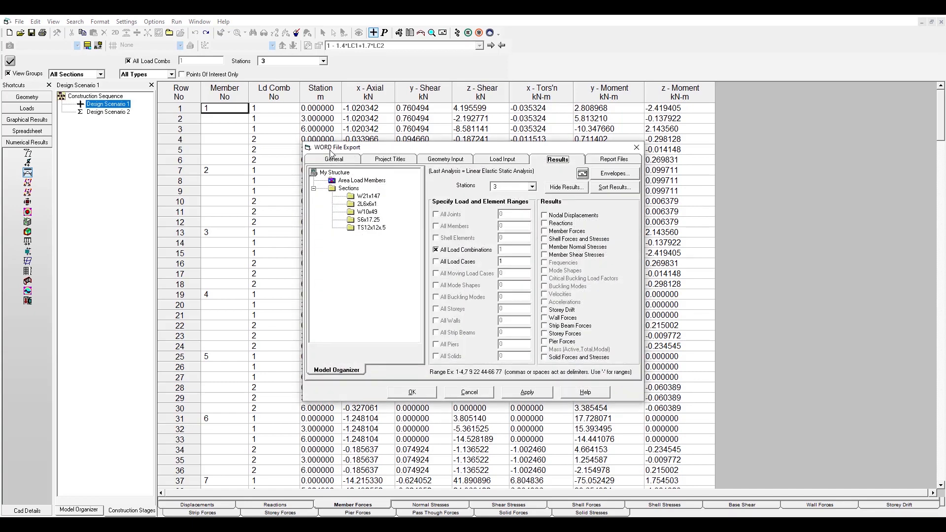
click(436, 250)
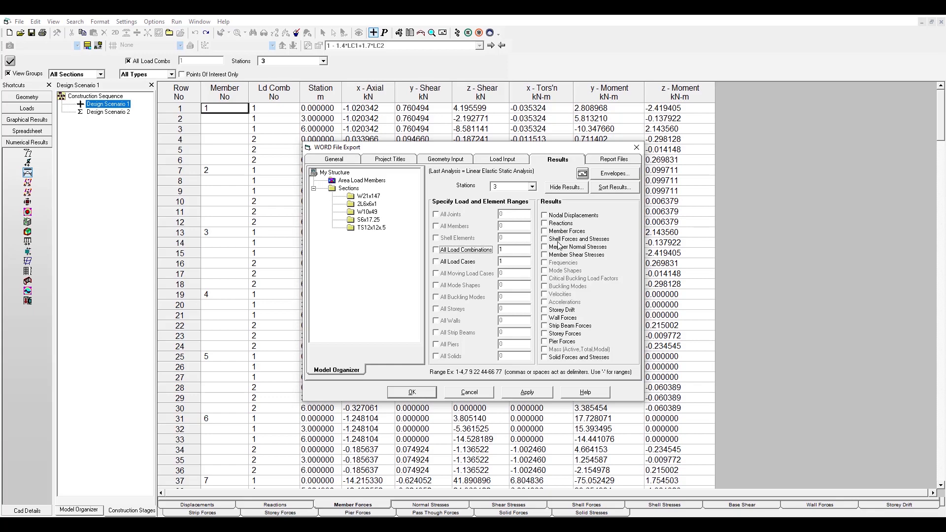
click(545, 232)
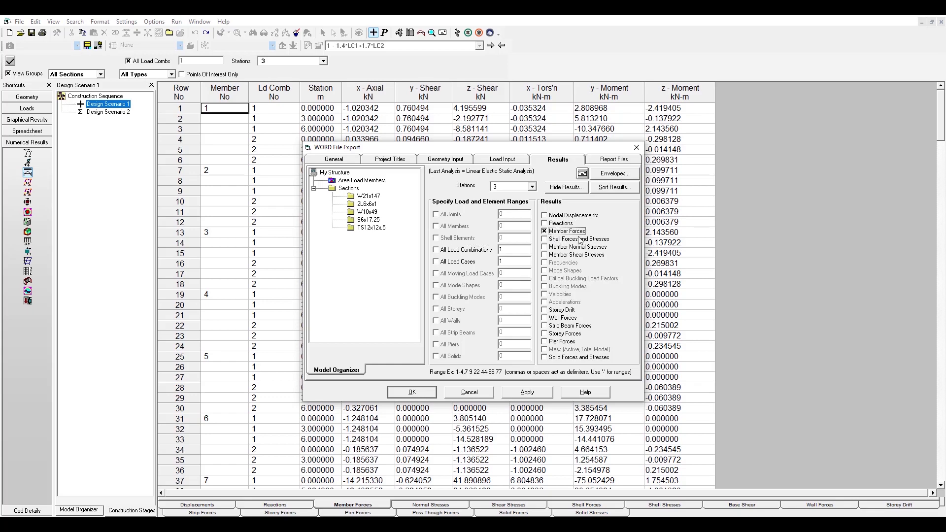
click(414, 393)
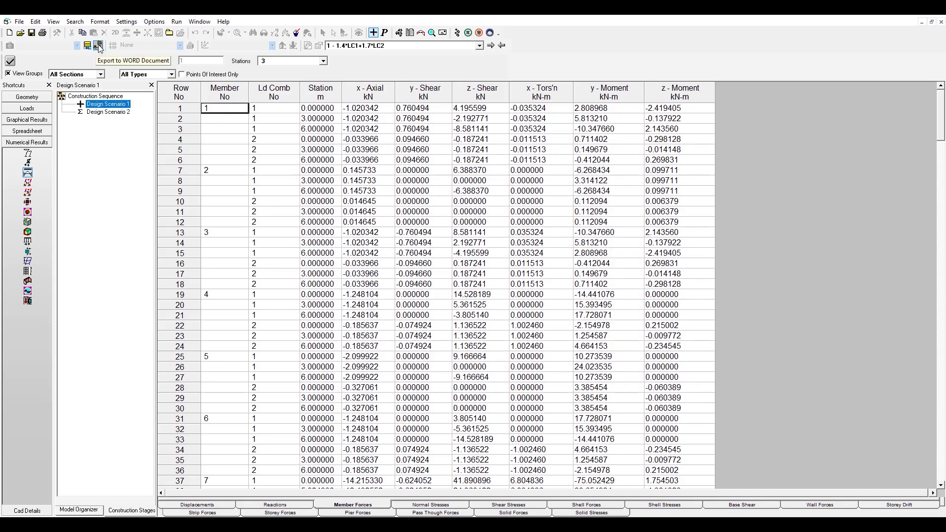
Add Report #2 to the Word document for Design Scenario 2, with the member forces limited to load combination 1.
click(115, 114)
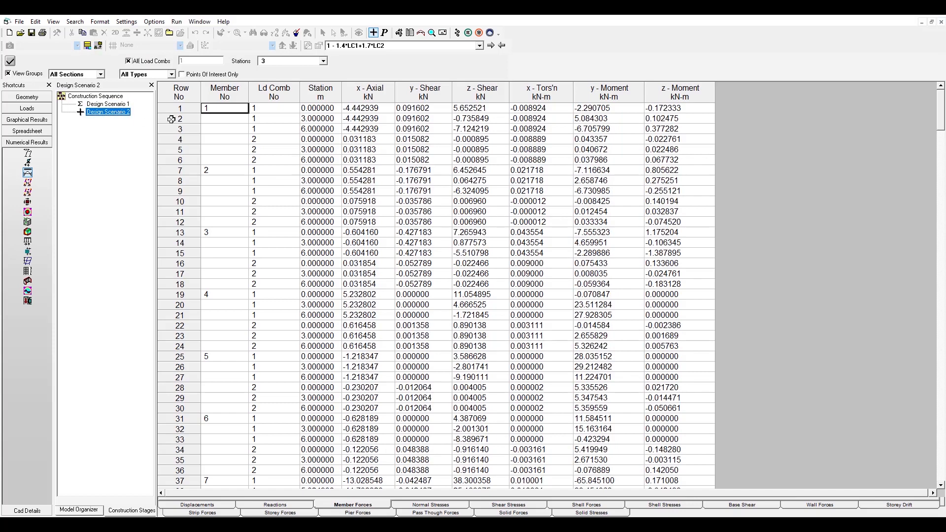
click(87, 46)
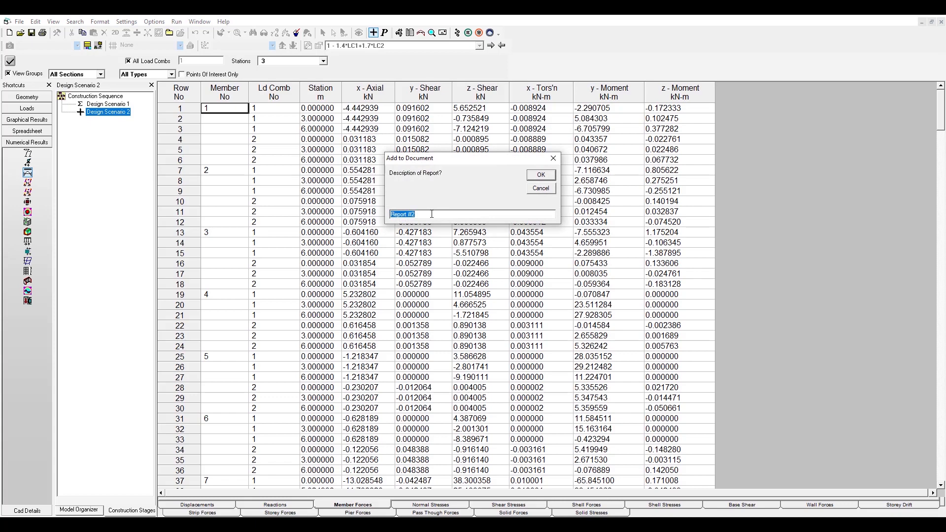
click(414, 215)
click(546, 175)
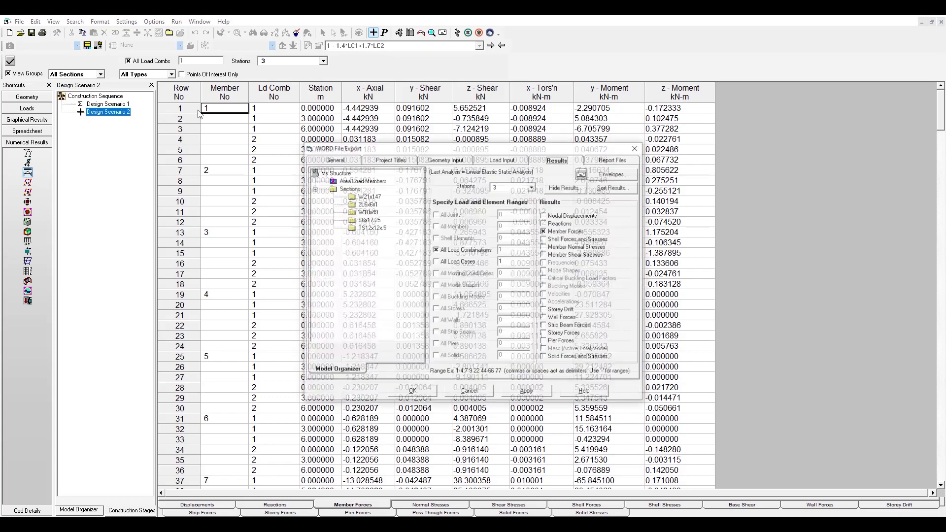
click(445, 251)
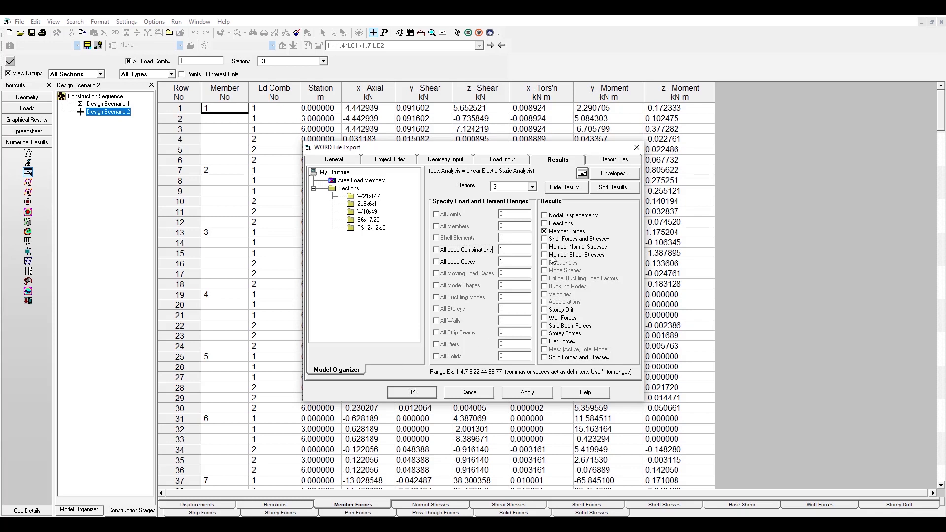
click(412, 392)
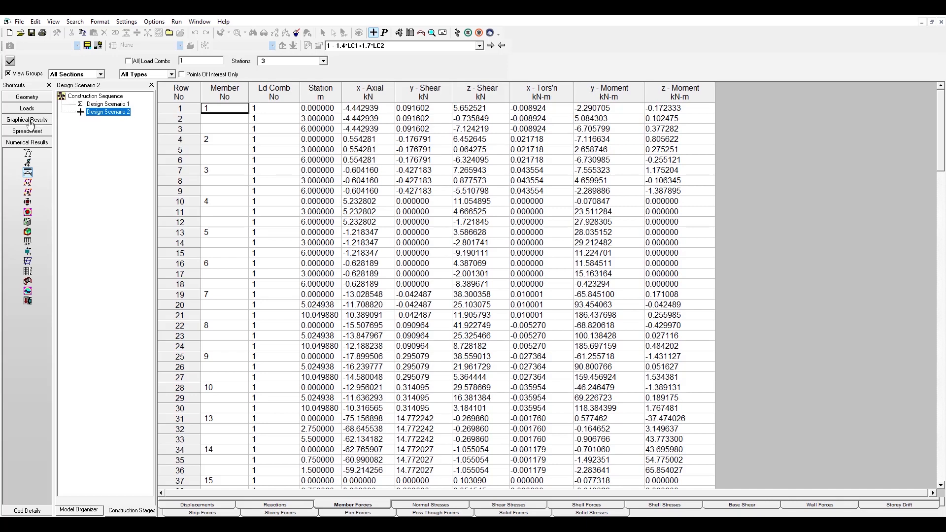
Export the listed reports to Word as "Multiscenario Example - Steel Structure_Report.docx".
click(99, 47)
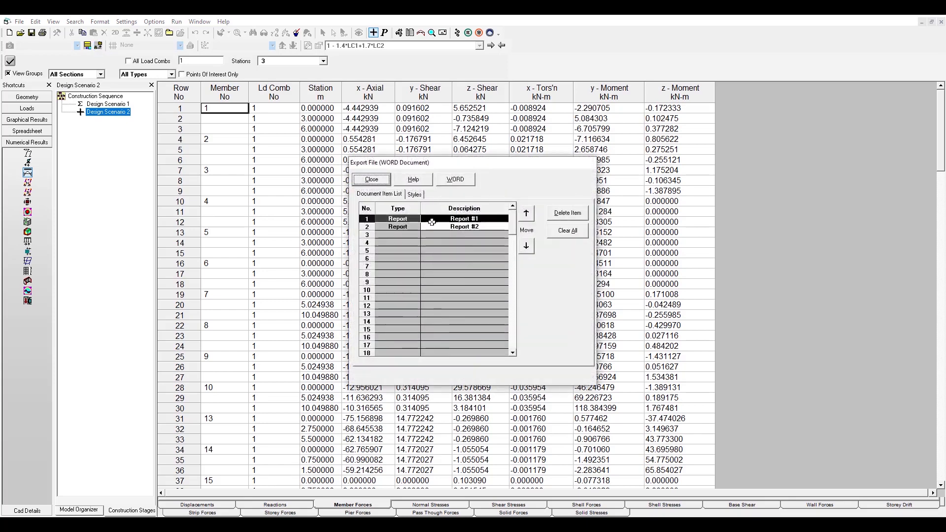
click(459, 227)
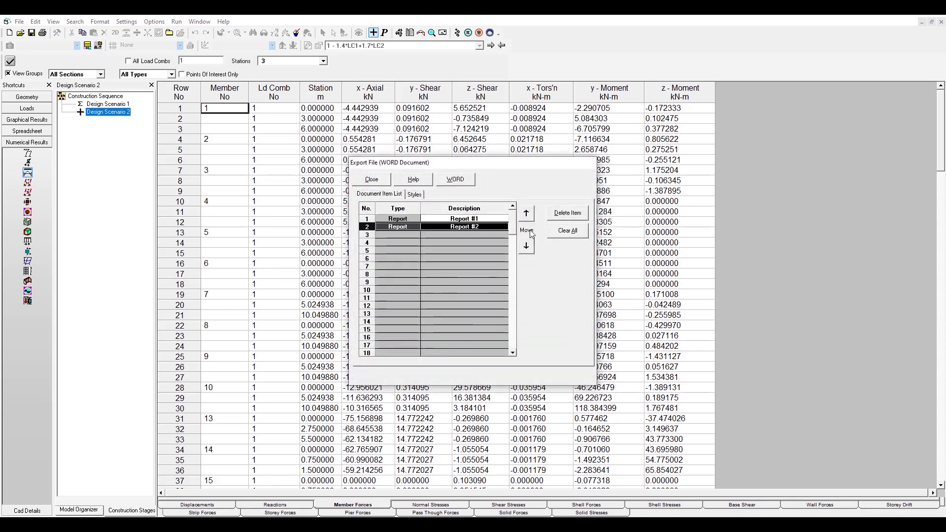
click(456, 186)
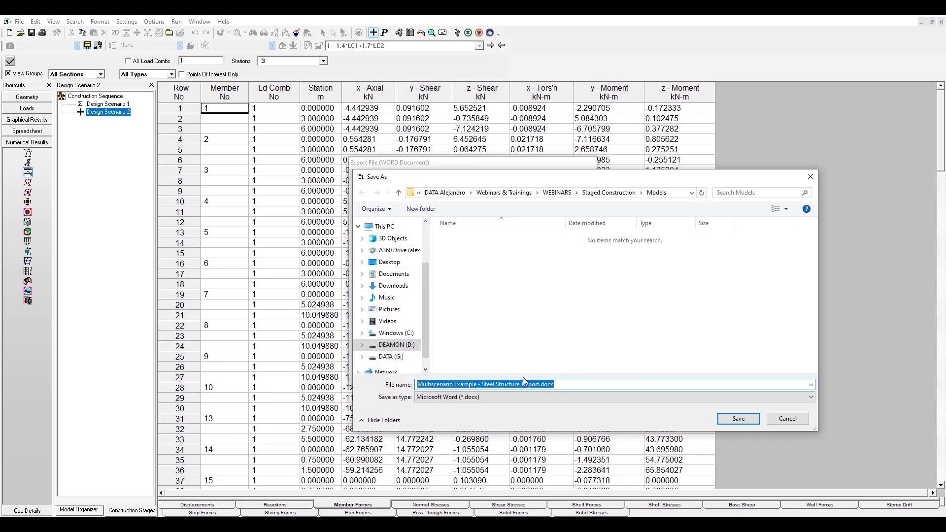
click(557, 383)
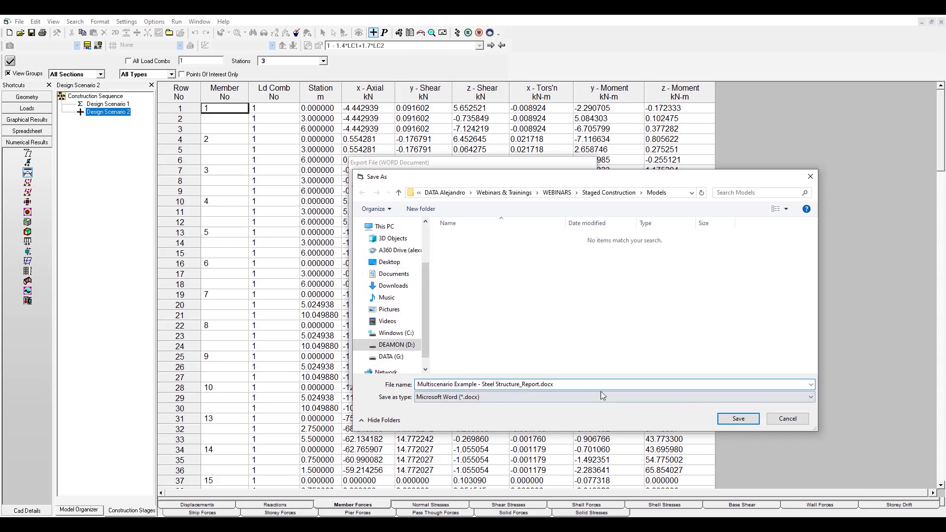
click(748, 421)
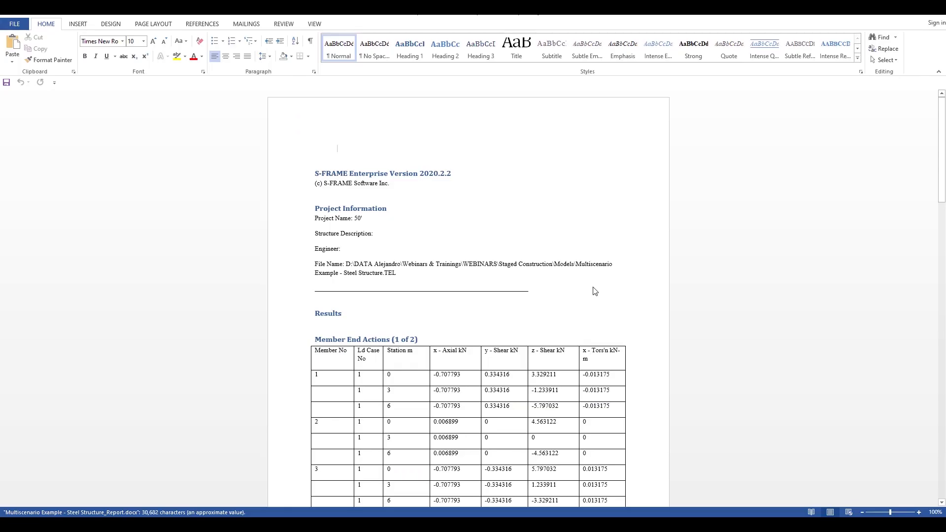
Review the project information and Member End Actions tables in the Word report, and return to the structural model to close the export dialog.
scroll(565, 273, down, 8)
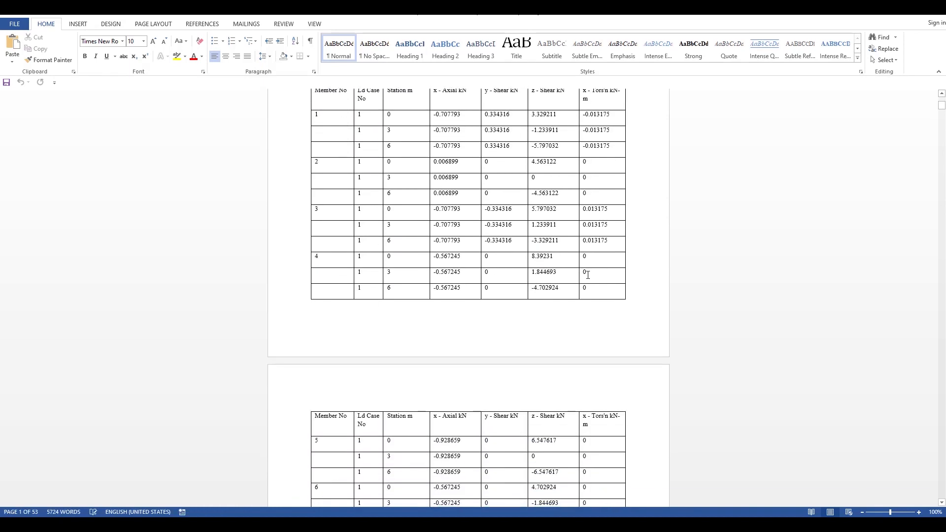
scroll(588, 275, up, 5)
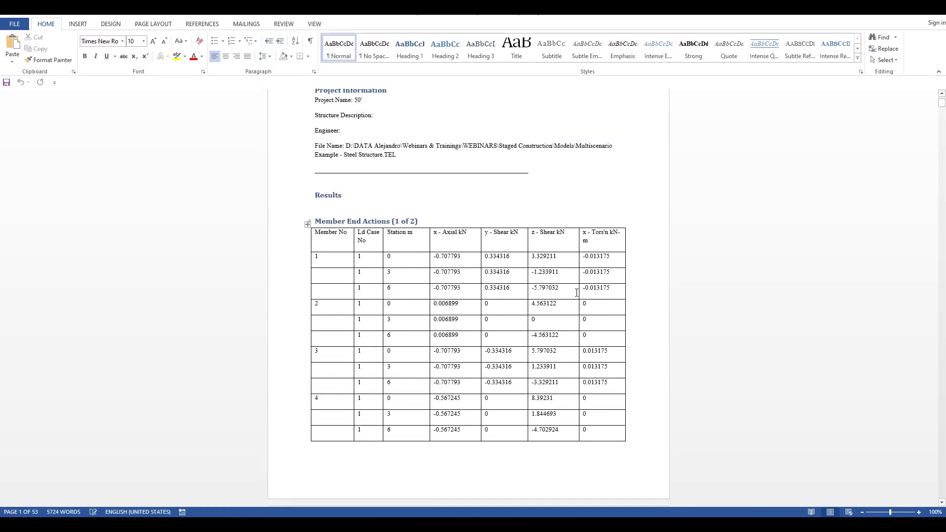
scroll(625, 291, up, 2)
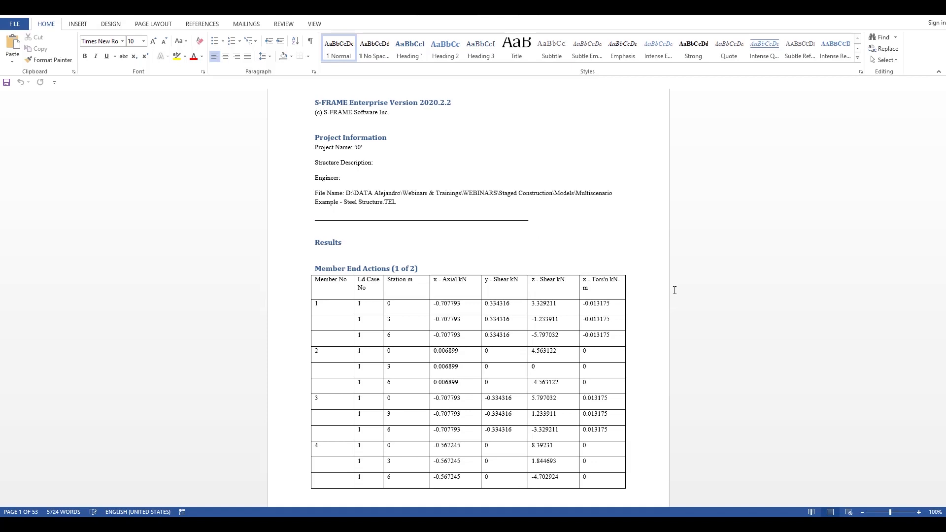
key(alt+Tab)
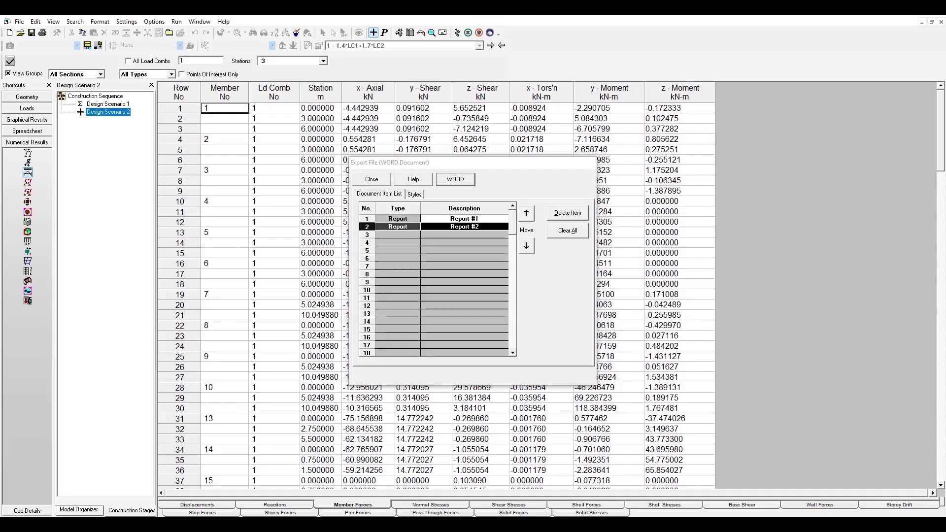
click(374, 182)
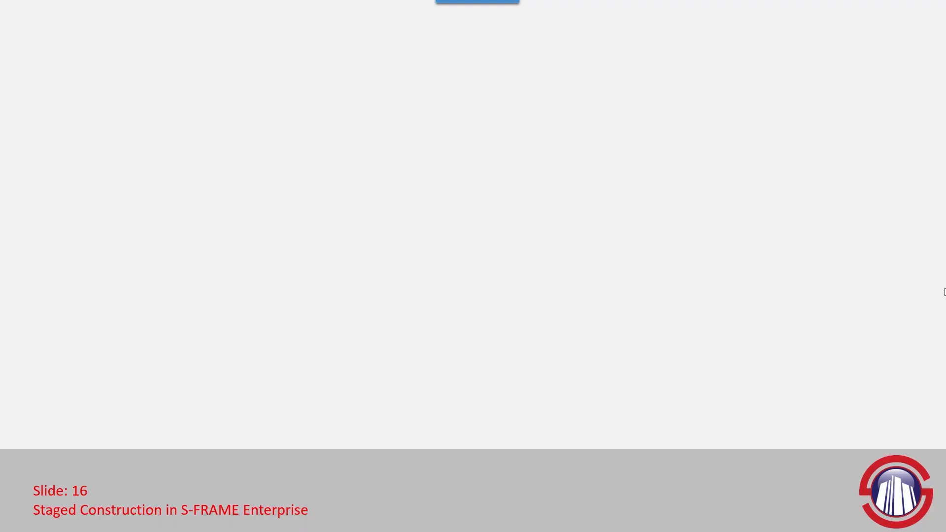
key(Right)
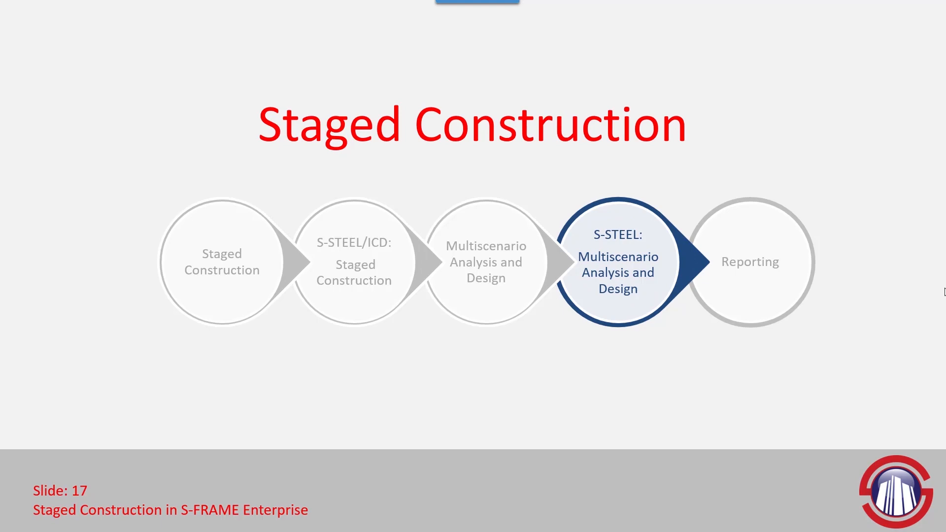
key(Right)
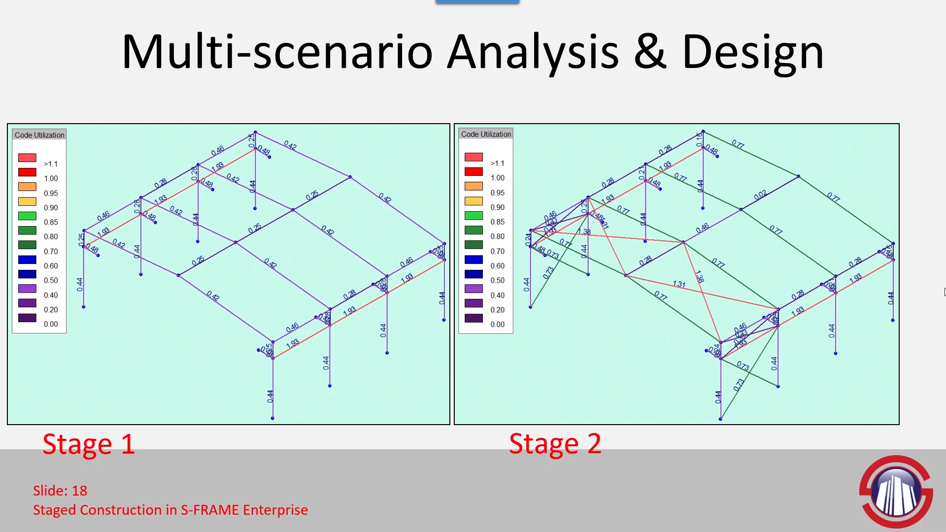
key(Right)
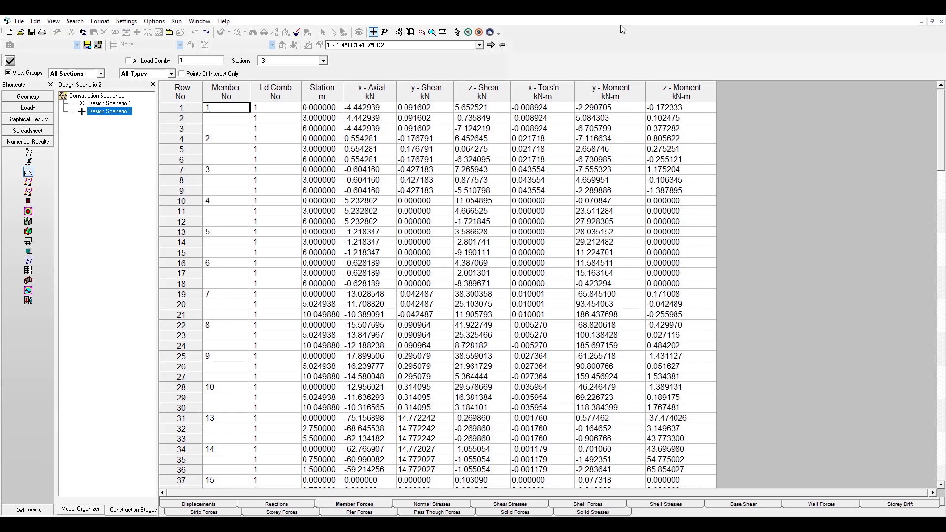
Switch to the steel design environment, activate Design Scenario 1, and confirm the European steel database with design code BS 5950 (2000).
click(176, 23)
click(195, 68)
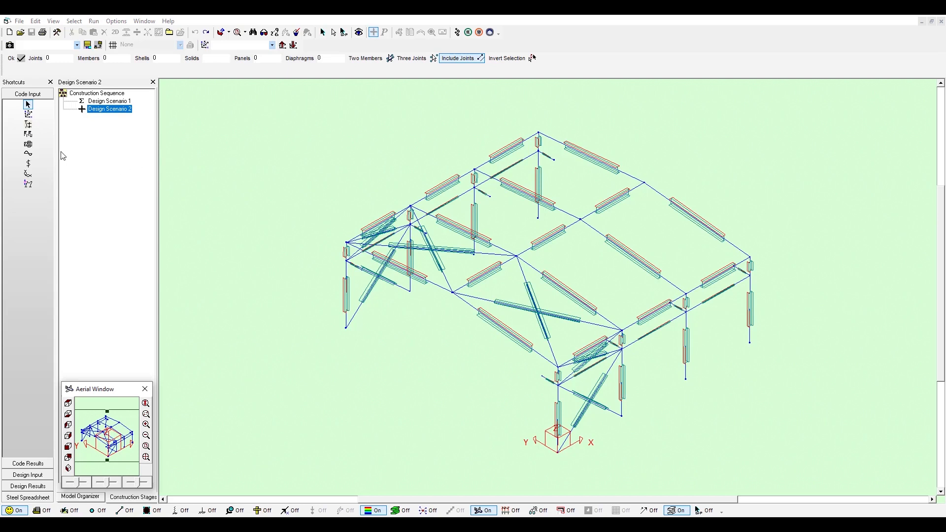
click(109, 101)
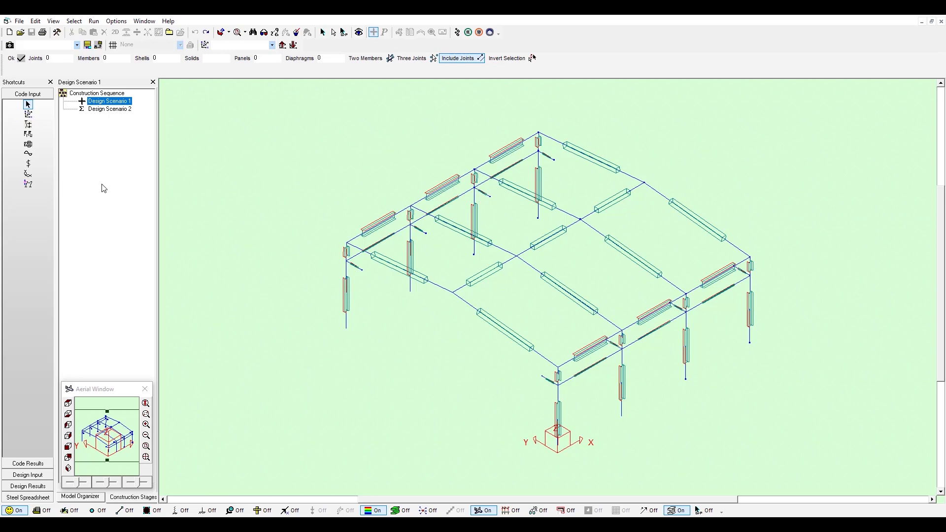
click(120, 22)
click(158, 227)
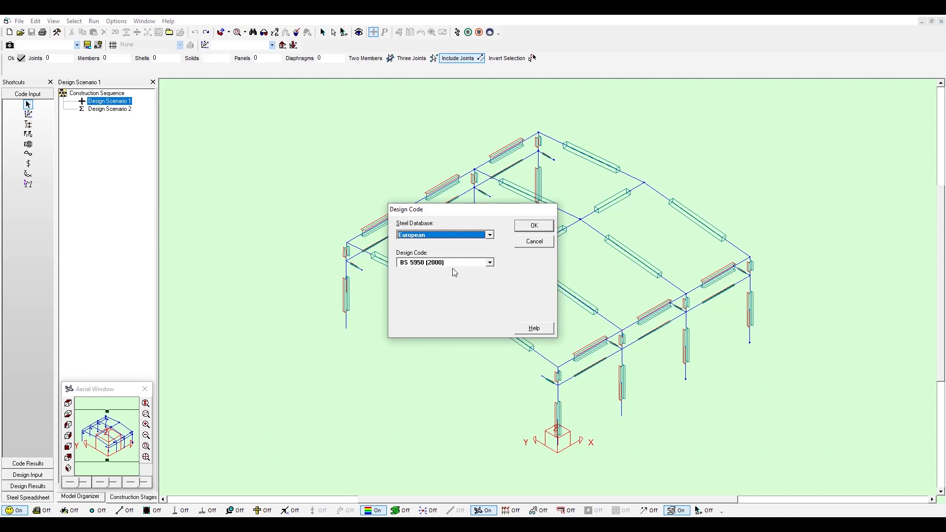
click(534, 226)
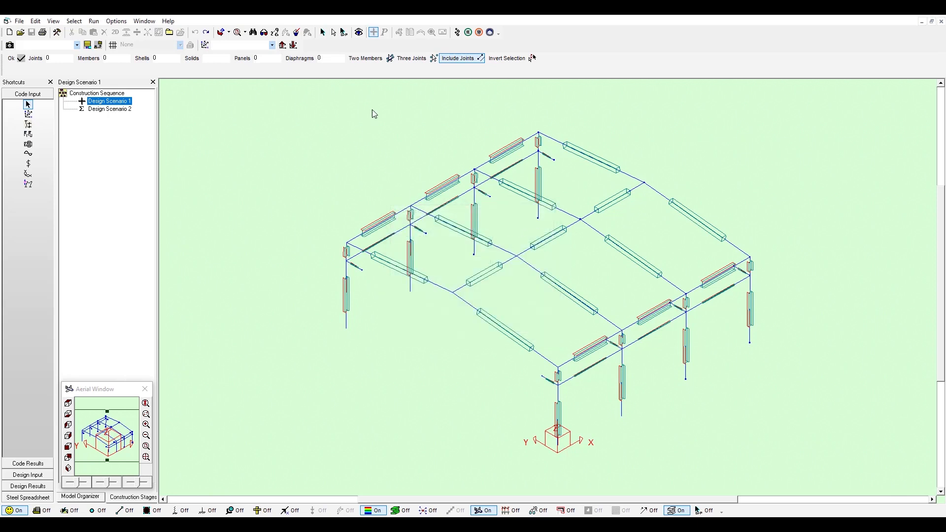
Run the steel code check on Design Scenario 1 for Load Comb 1 and Load Comb 2.
click(323, 33)
click(458, 36)
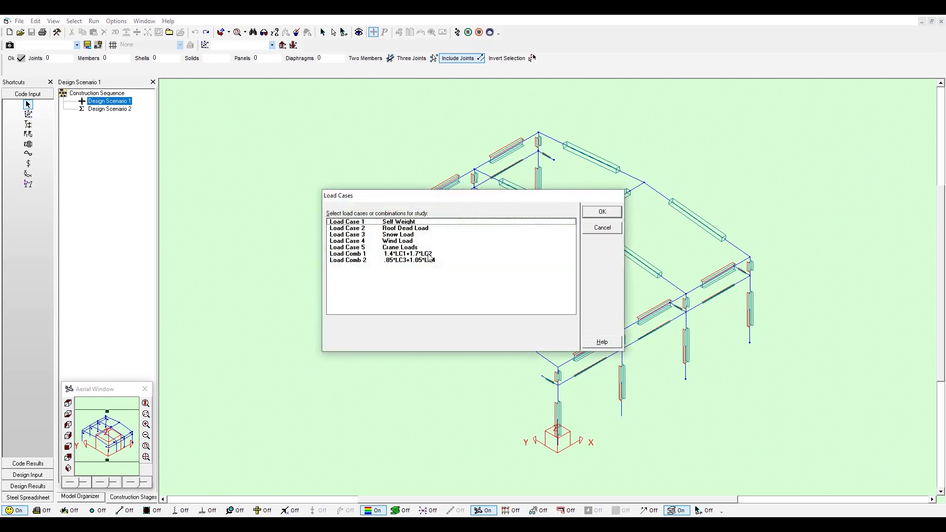
drag(429, 255, 431, 261)
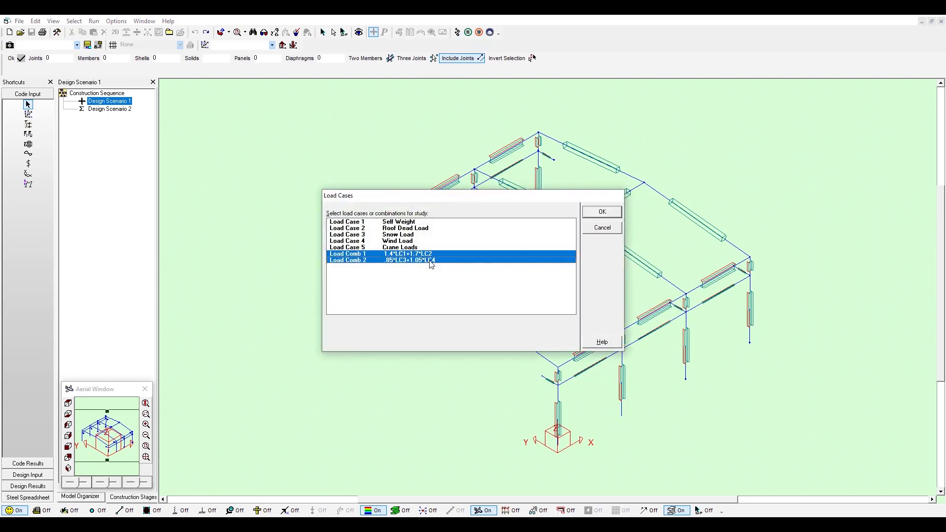
click(613, 213)
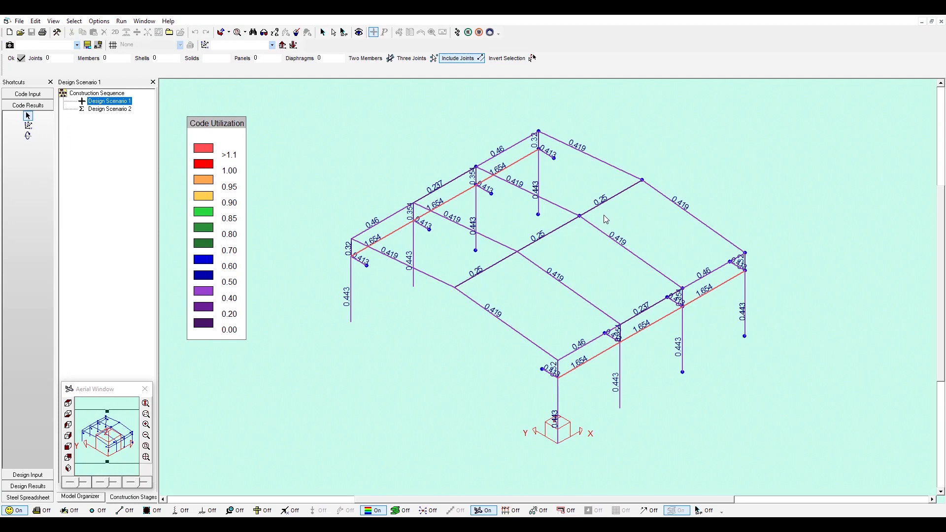
Return to the code input, activate Design Scenario 2, and run its code check for Load Comb 1 and Load Comb 2.
click(33, 95)
click(106, 109)
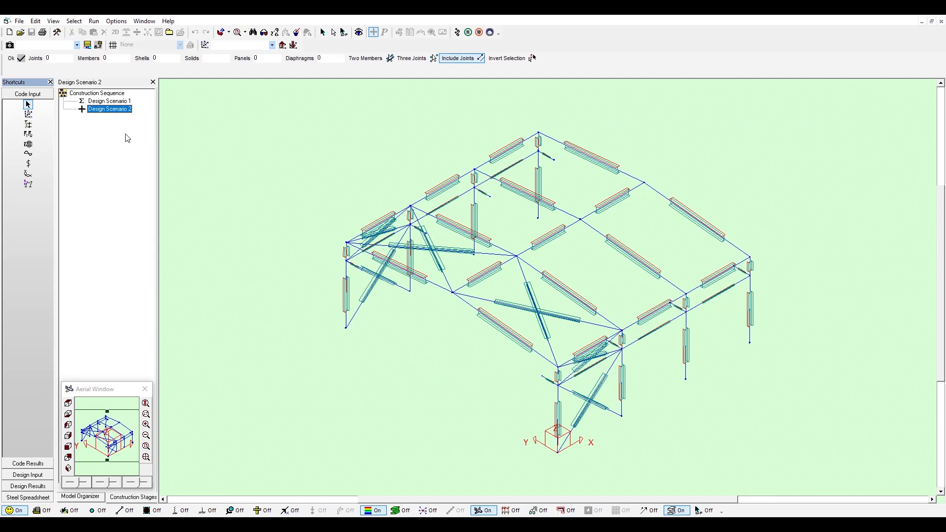
click(456, 32)
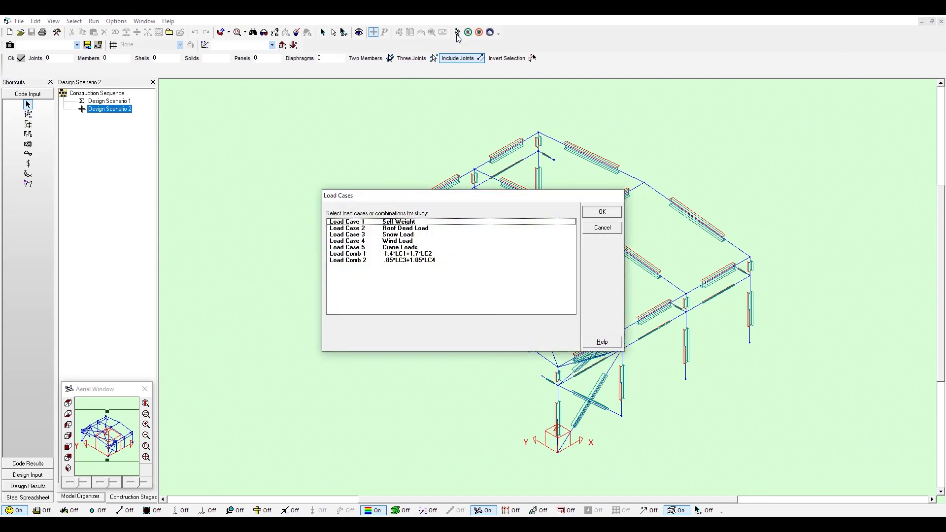
drag(433, 255, 428, 261)
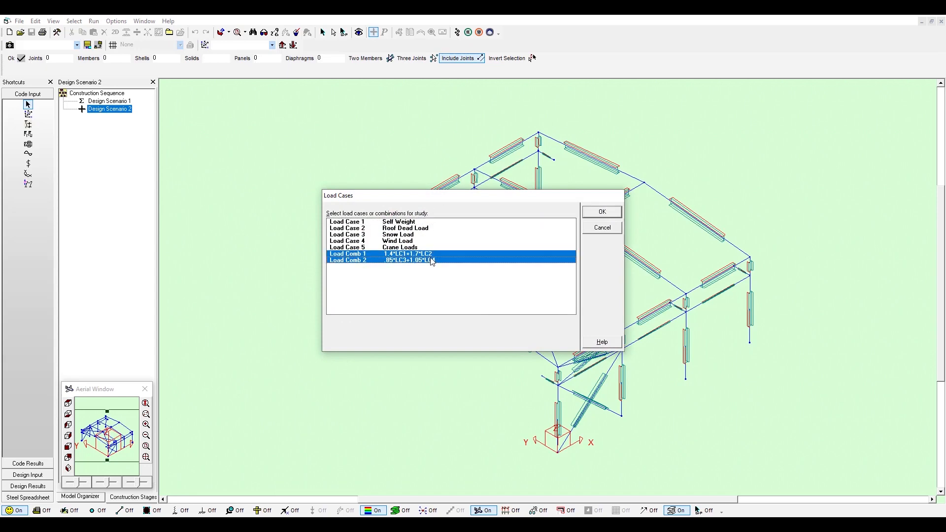
click(604, 215)
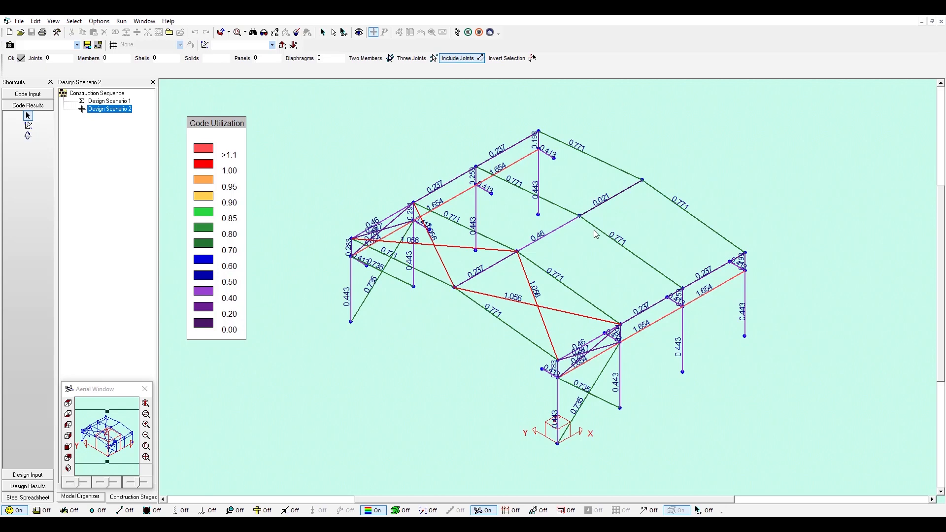
Compare the code utilization of Design Scenarios 2 and 1 with the members rendered as solids, and restore the line display.
click(404, 509)
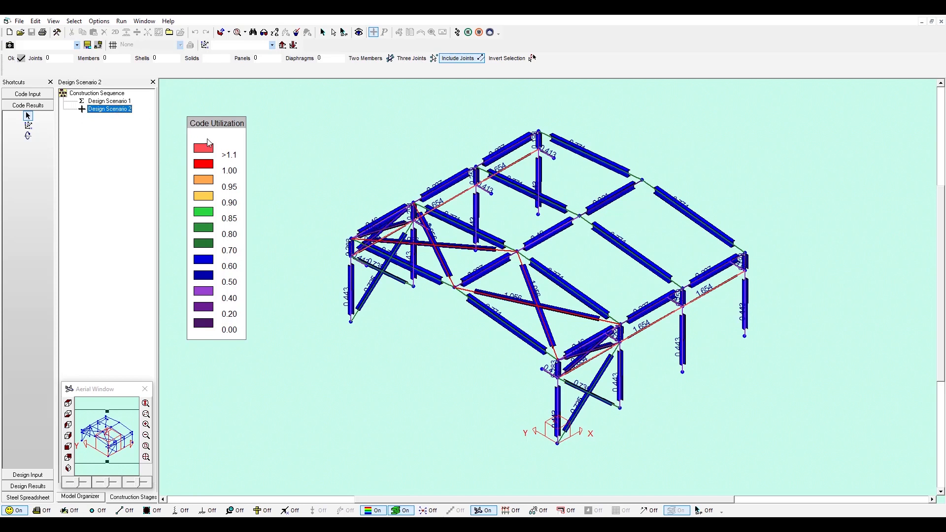
click(118, 102)
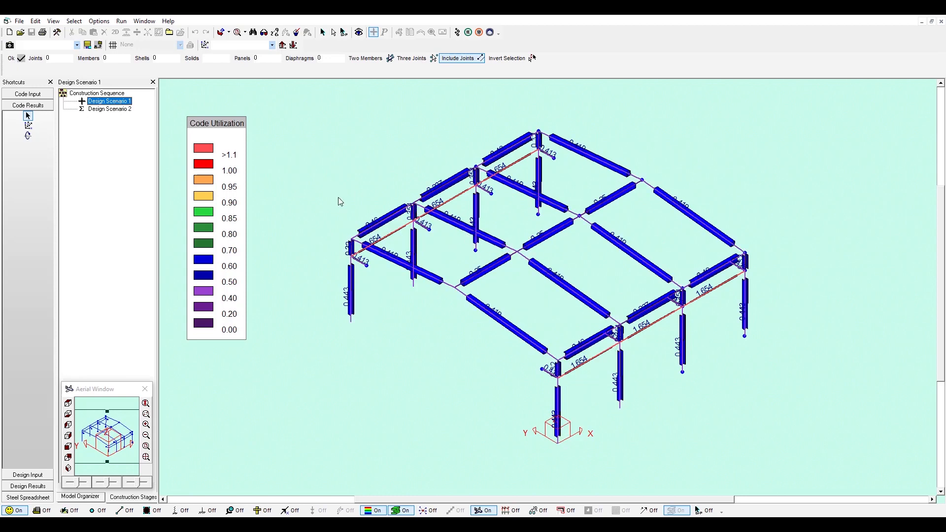
click(407, 512)
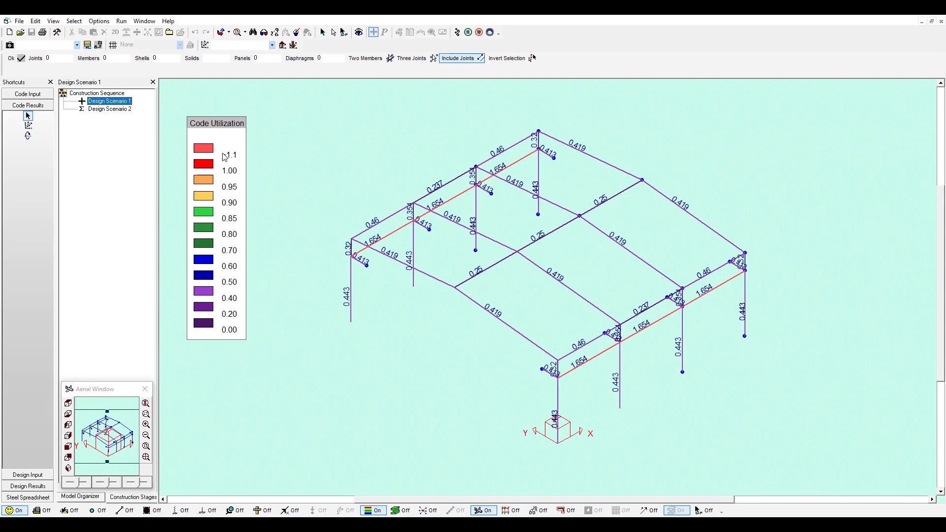
Review both pages of the Code Details report for roof member 8 in Design Scenario 2, and close the report.
click(121, 109)
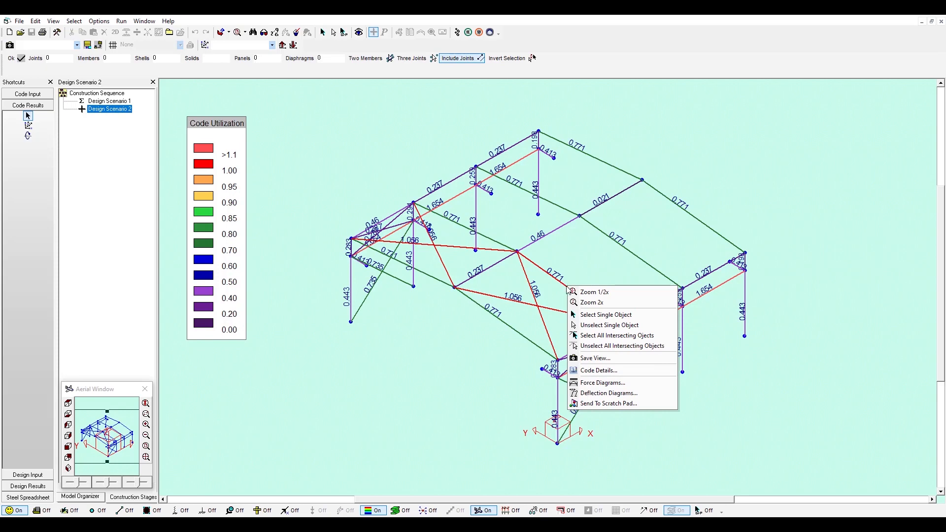
click(605, 371)
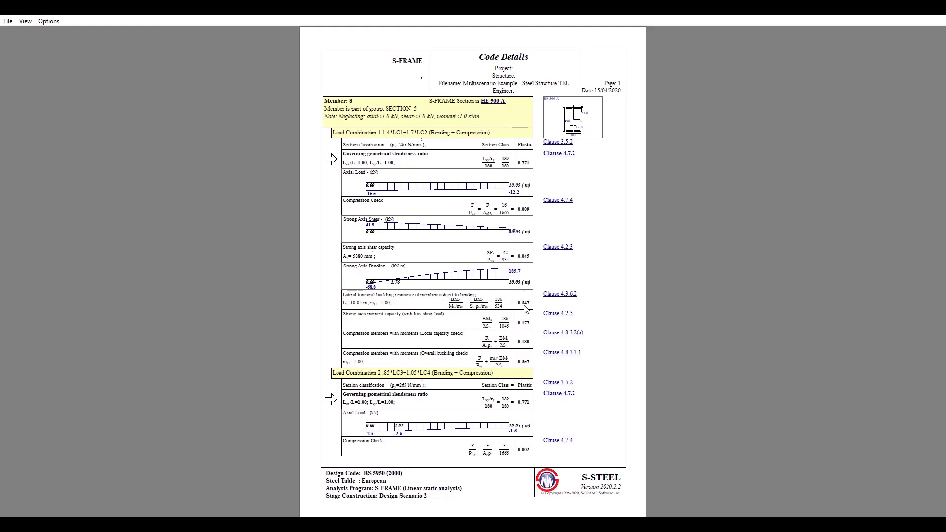
scroll(525, 308, down, 1)
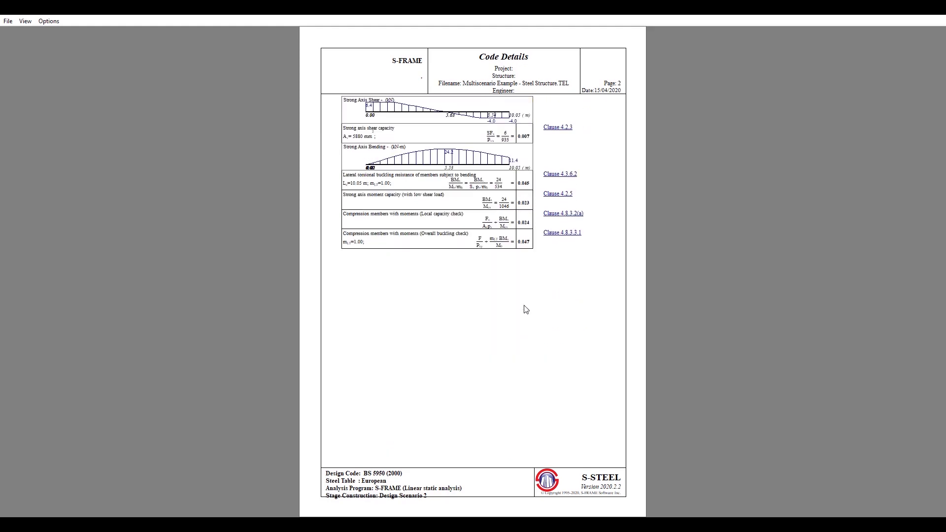
click(26, 21)
click(66, 65)
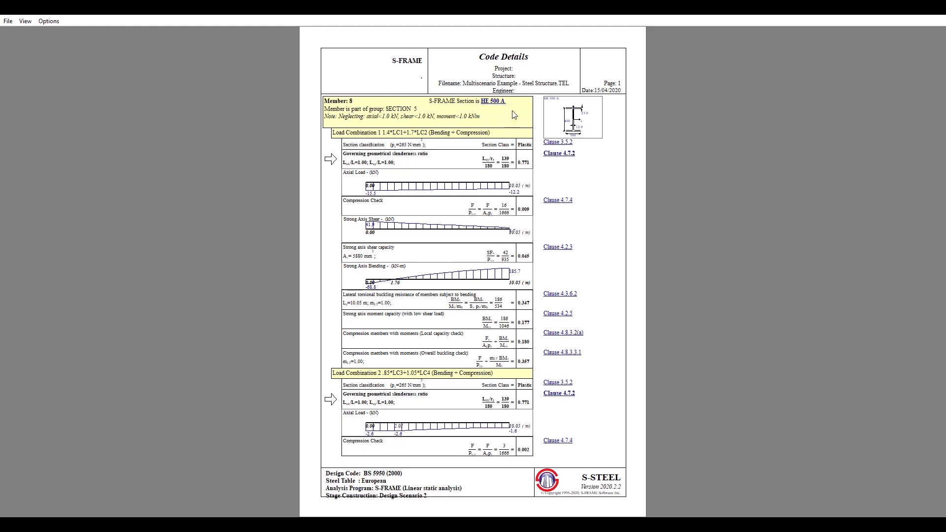
click(8, 21)
click(240, 54)
click(935, 14)
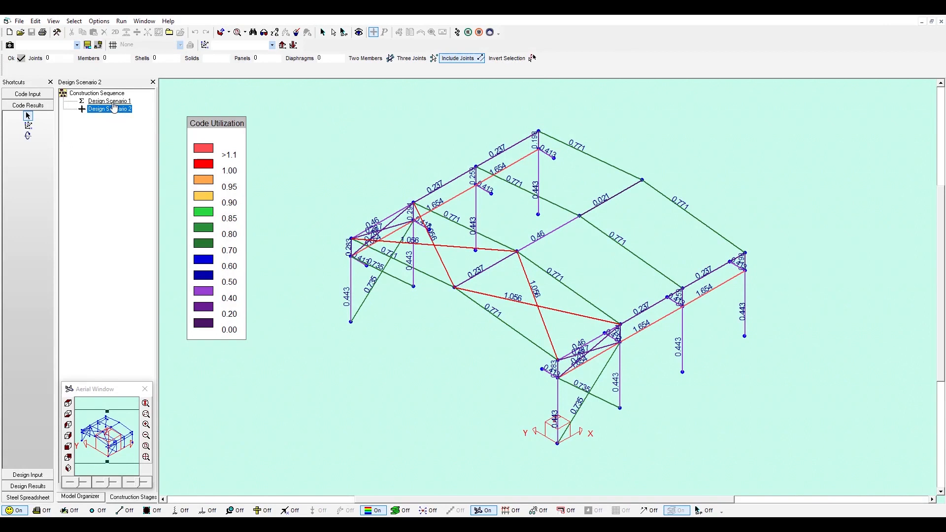
Review the Code Details report for the same roof member 8 in Design Scenario 1, and close the report.
click(113, 102)
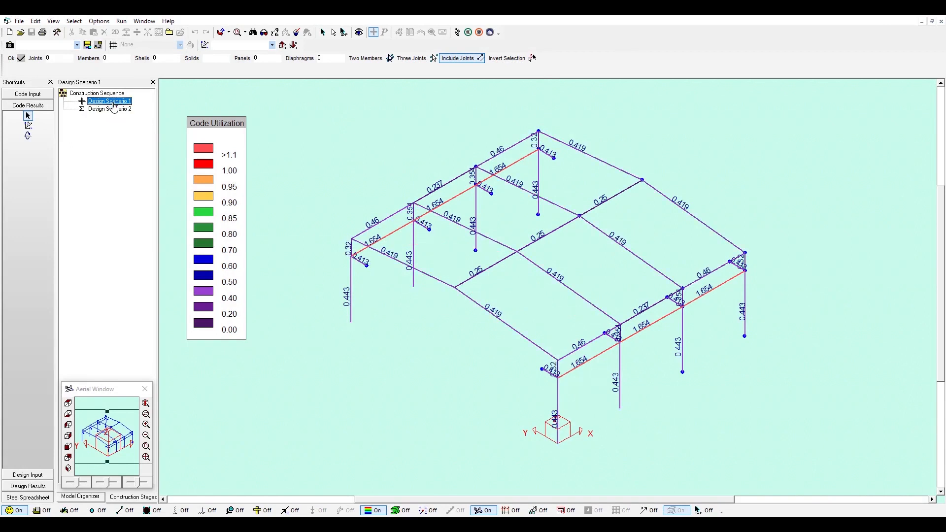
right_click(559, 284)
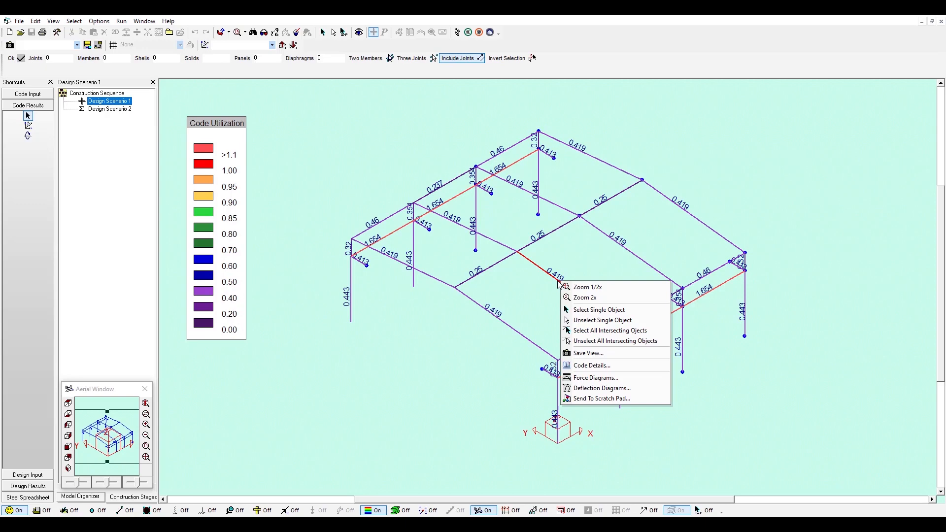
click(605, 368)
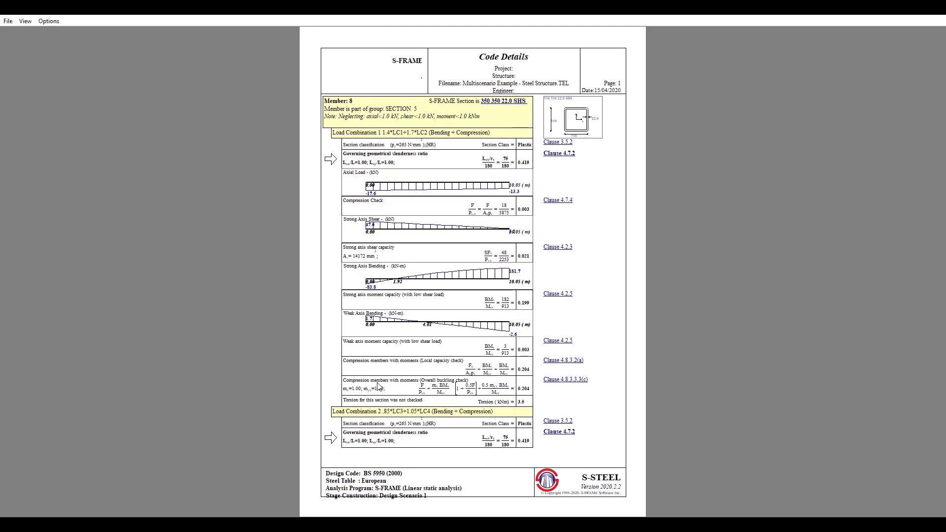
click(934, 16)
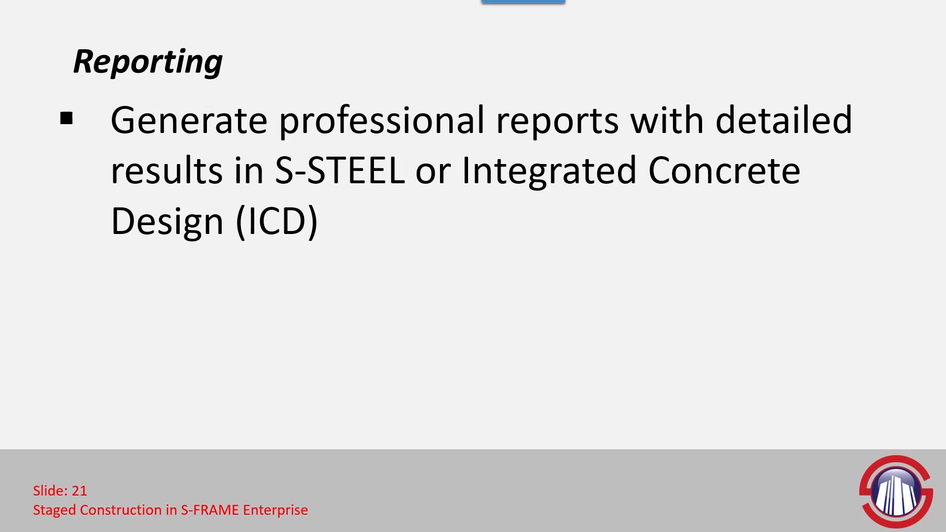
key(Right)
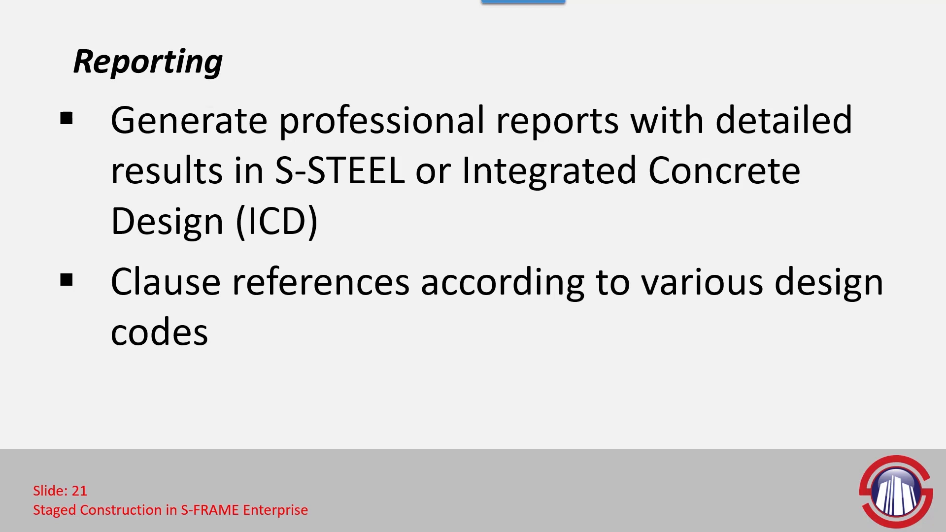